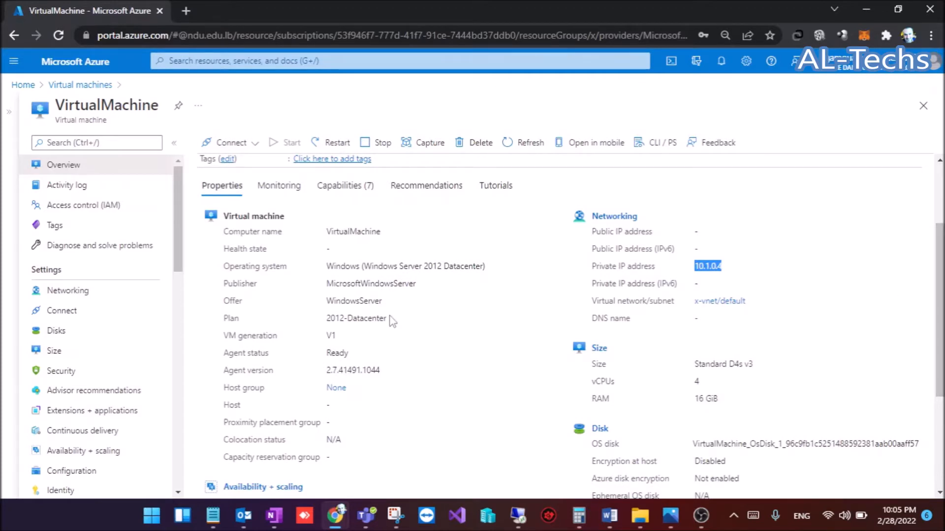
- Check that the VM runs Windows Server 2012 Datacenter at 10.1.0.4, then switch to its Remote Desktop session
{"action": "left_click_drag", "start_coordinate": [387, 319], "coordinate": [324, 319]}
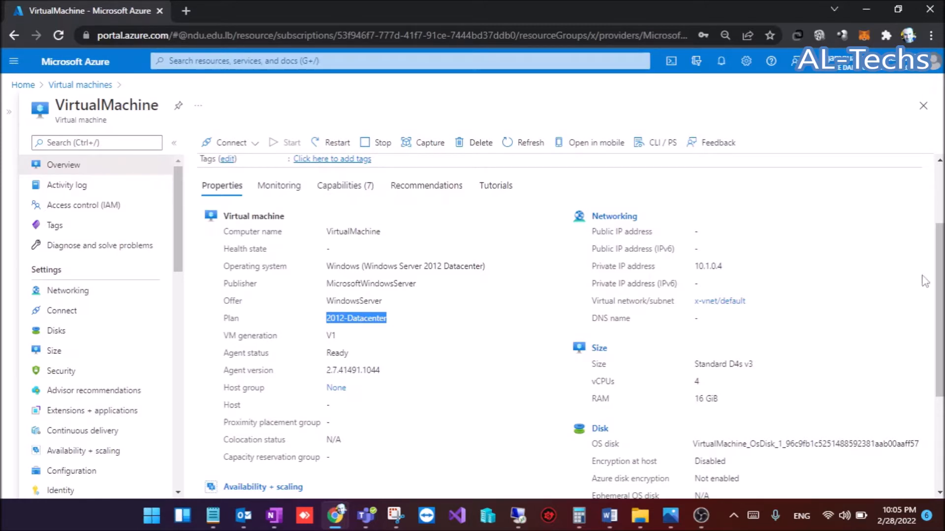
{"action": "mouse_move", "coordinate": [940, 282]}
{"action": "left_mouse_down"}
{"action": "mouse_move", "coordinate": [940, 295]}
{"action": "mouse_move", "coordinate": [941, 277]}
{"action": "left_mouse_up"}
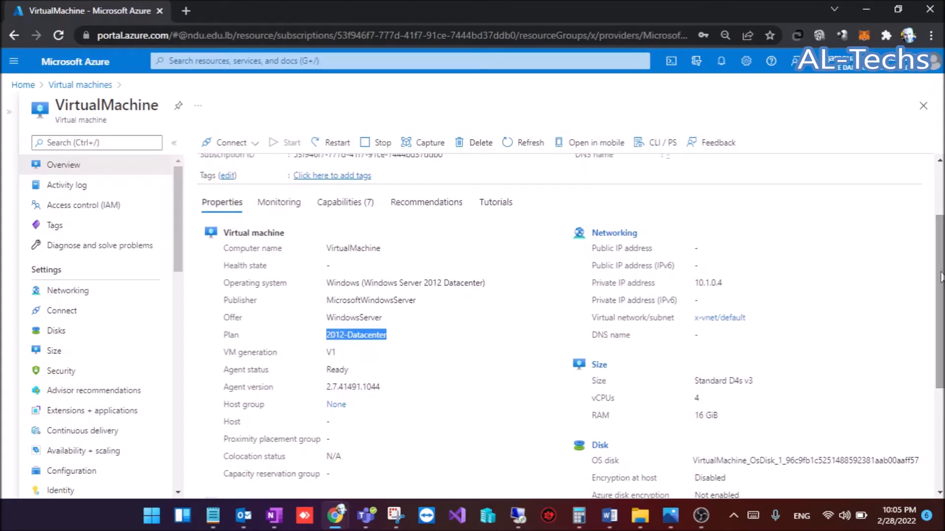
{"action": "left_click_drag", "start_coordinate": [941, 277], "coordinate": [941, 260]}
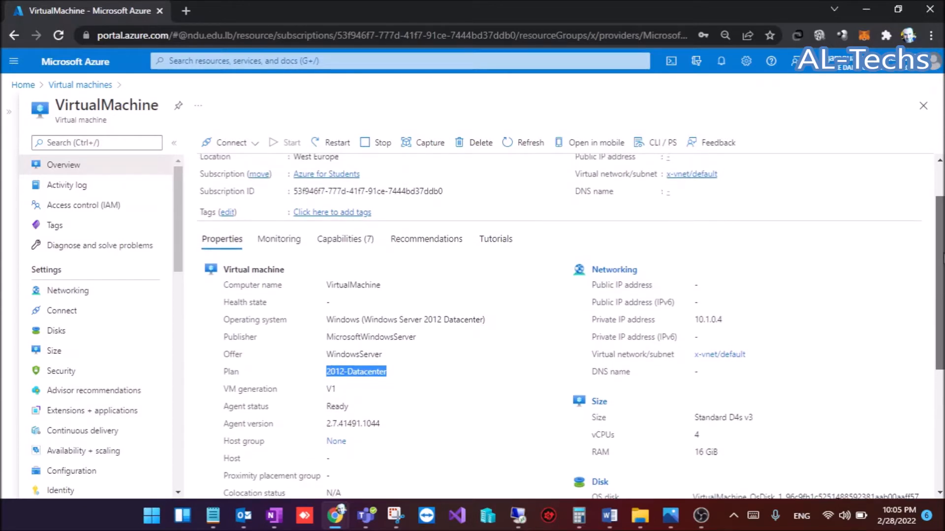
{"action": "left_click_drag", "start_coordinate": [941, 260], "coordinate": [941, 264]}
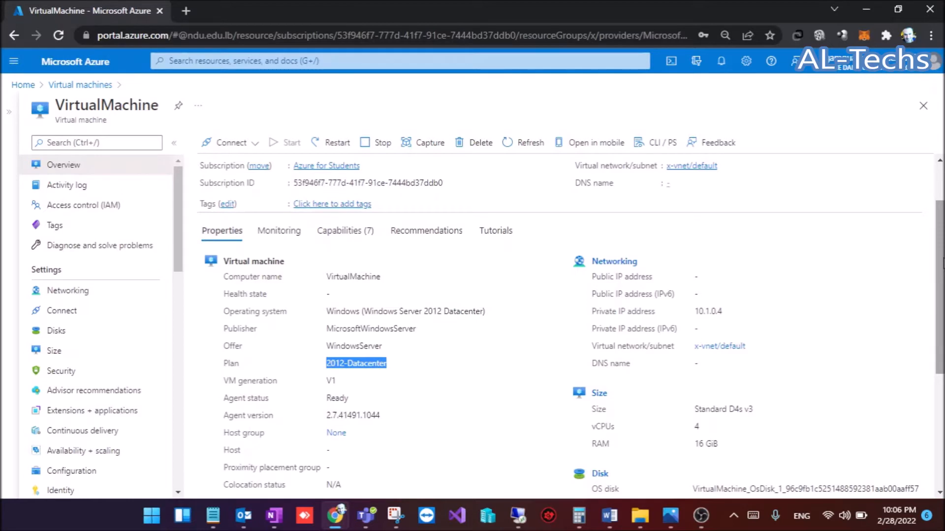
{"action": "left_click_drag", "start_coordinate": [944, 258], "coordinate": [943, 269]}
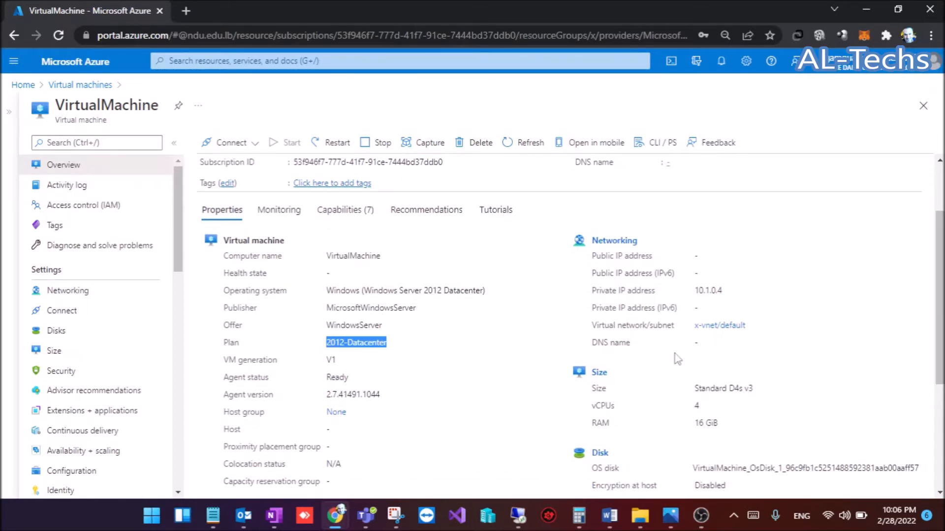
{"action": "left_click", "coordinate": [518, 515]}
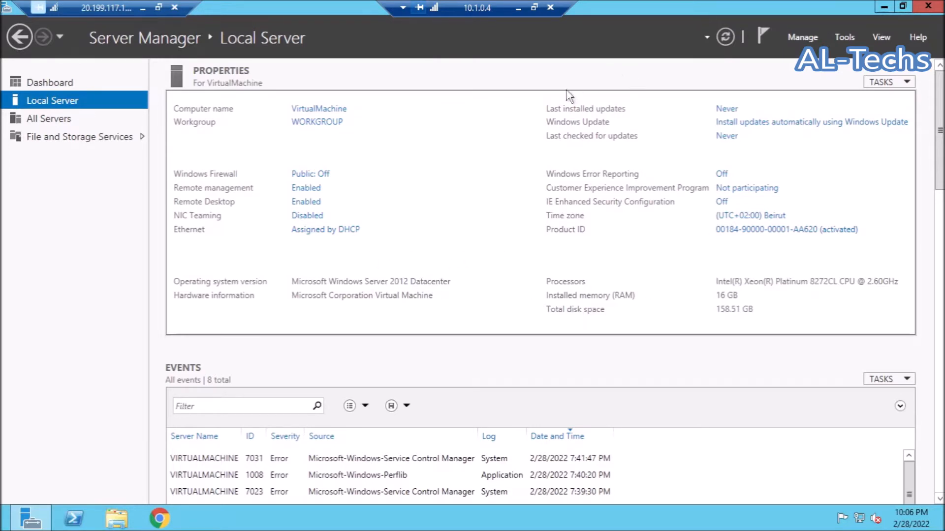
- Leave the Server Manager remote session and return to the Azure VirtualMachine overview
{"action": "left_click_drag", "start_coordinate": [481, 4], "coordinate": [493, 3]}
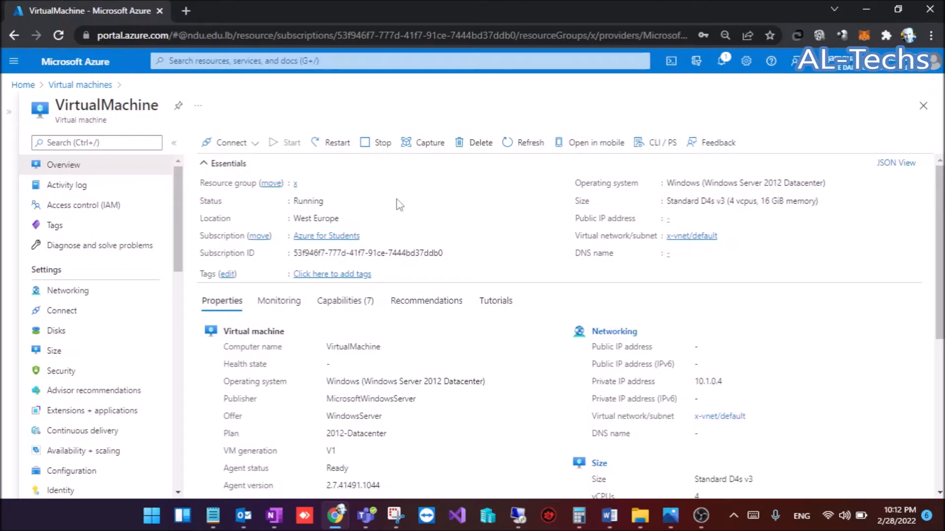
- Stop the virtual machine, confirming the prompt, and open its OS disk from the Disks list
{"action": "left_click", "coordinate": [379, 142]}
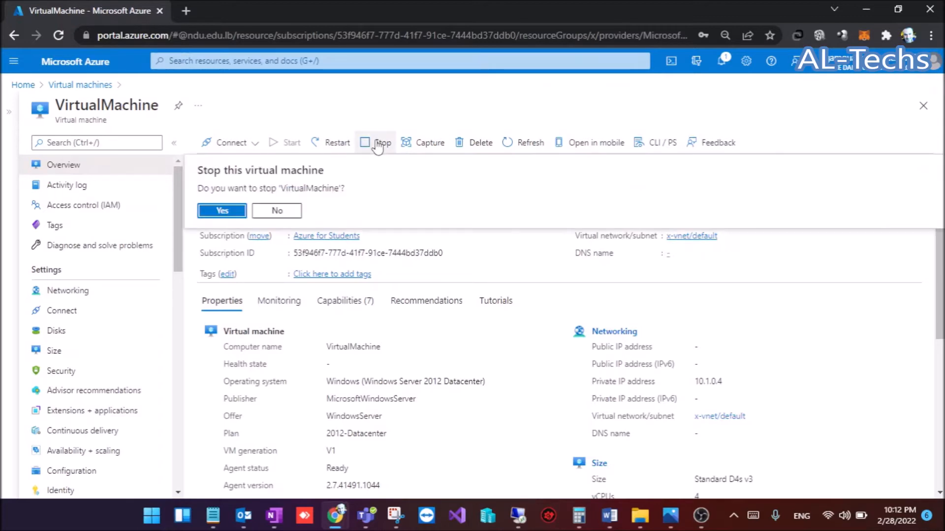
{"action": "left_click", "coordinate": [237, 211]}
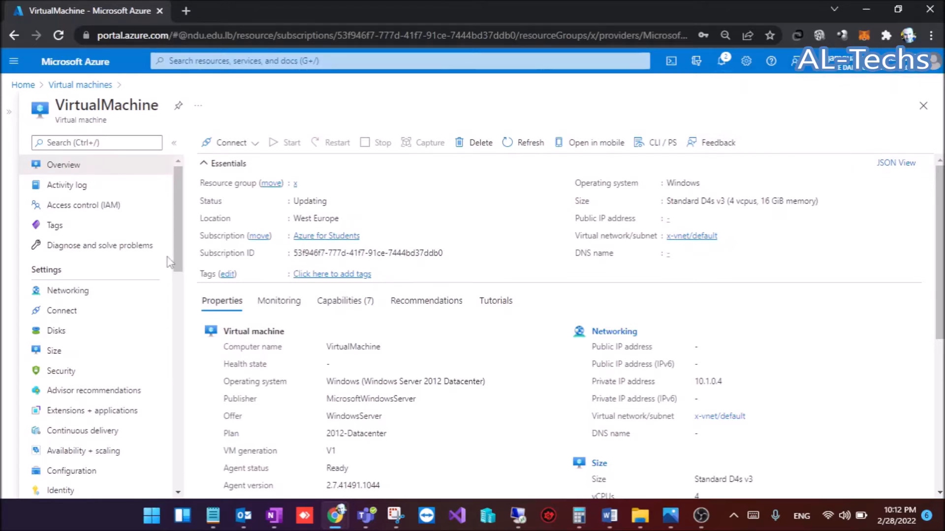
{"action": "left_click", "coordinate": [94, 335]}
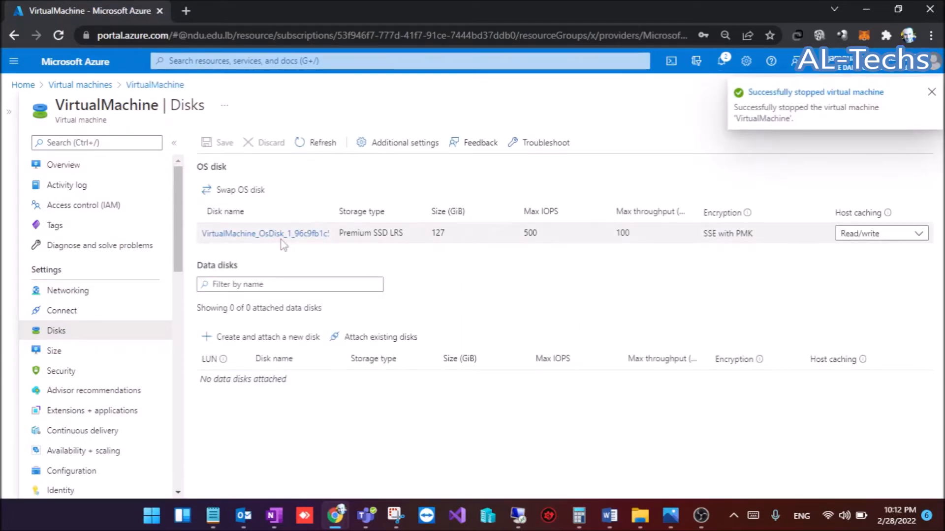
{"action": "left_click", "coordinate": [284, 234]}
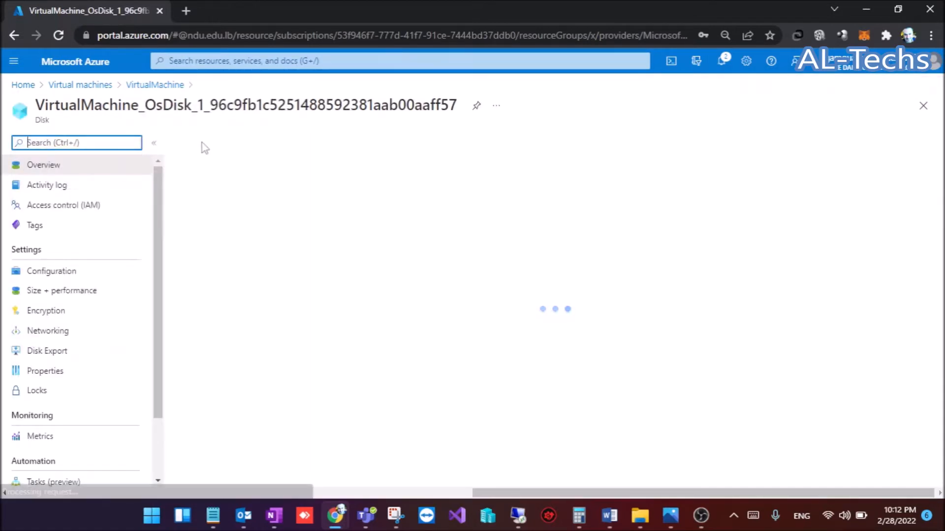
- Create a snapshot of the OS disk named snapshot1 with Standard HDD storage
{"action": "left_click", "coordinate": [274, 143]}
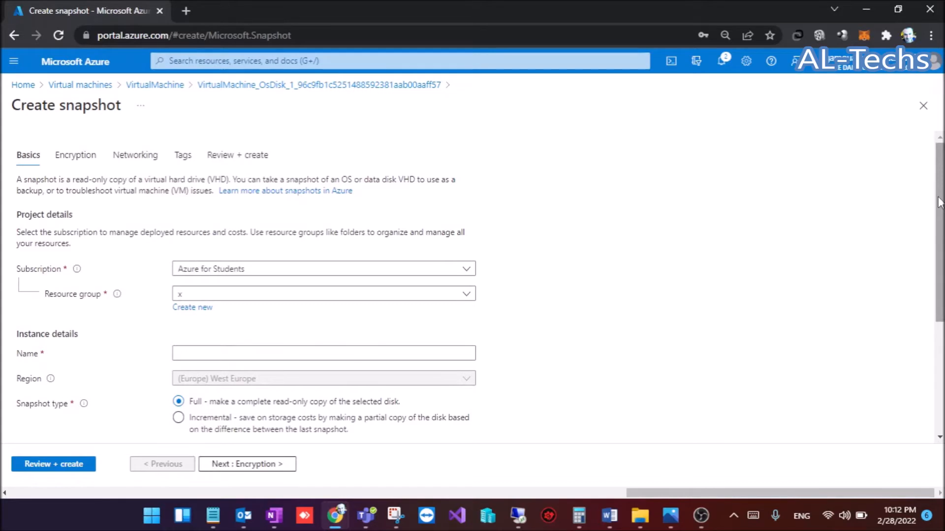
{"action": "scroll", "coordinate": [939, 202], "scroll_direction": "down", "scroll_amount": 2}
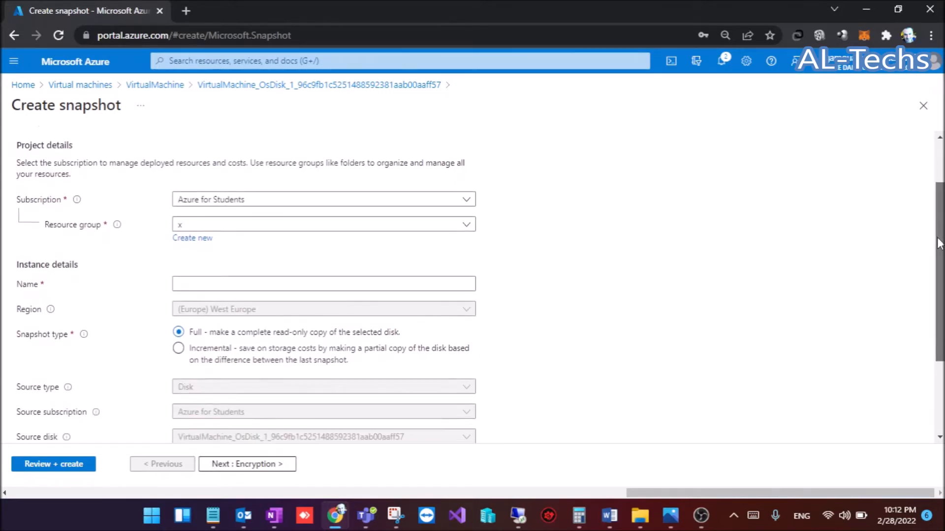
{"action": "left_click", "coordinate": [238, 279]}
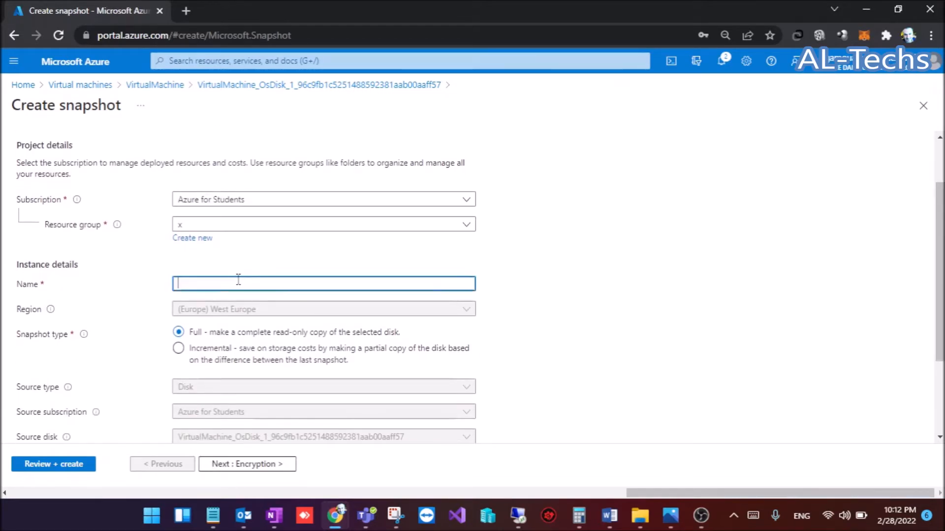
{"action": "type", "text": "snapshot1"}
{"action": "scroll", "coordinate": [937, 271], "scroll_direction": "down", "scroll_amount": 3}
{"action": "left_click", "coordinate": [305, 412]}
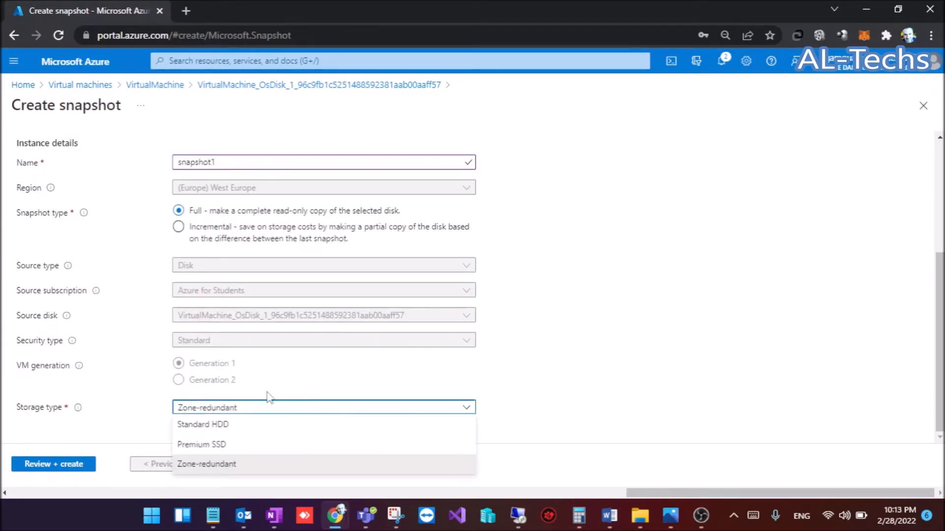
{"action": "left_click", "coordinate": [238, 427]}
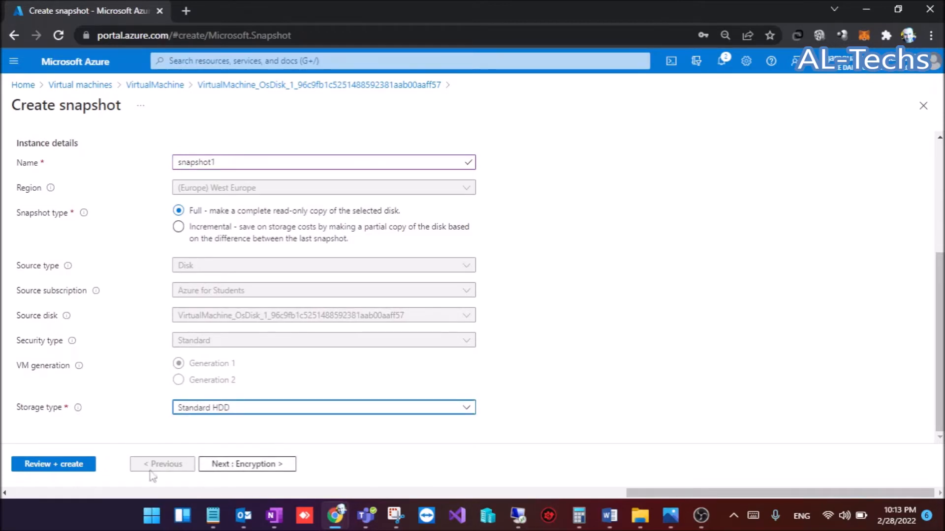
{"action": "left_click", "coordinate": [88, 465]}
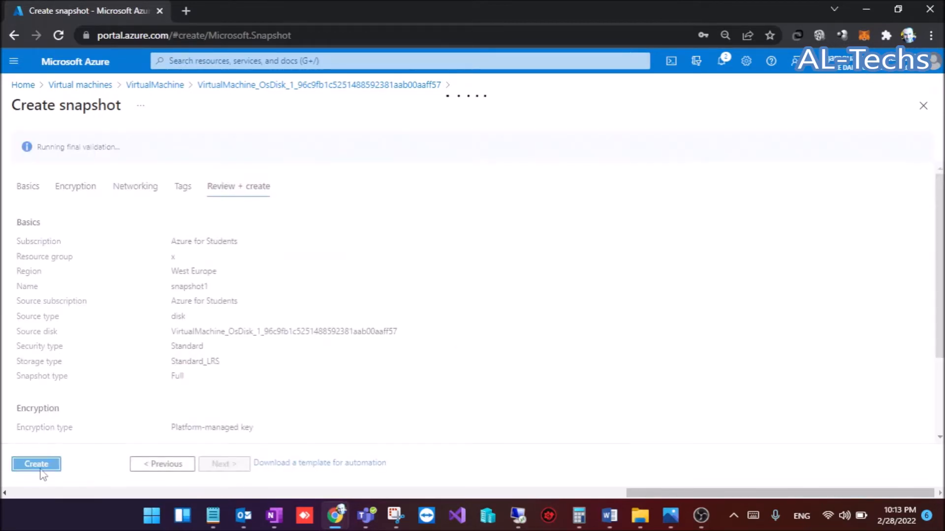
{"action": "left_click", "coordinate": [36, 464]}
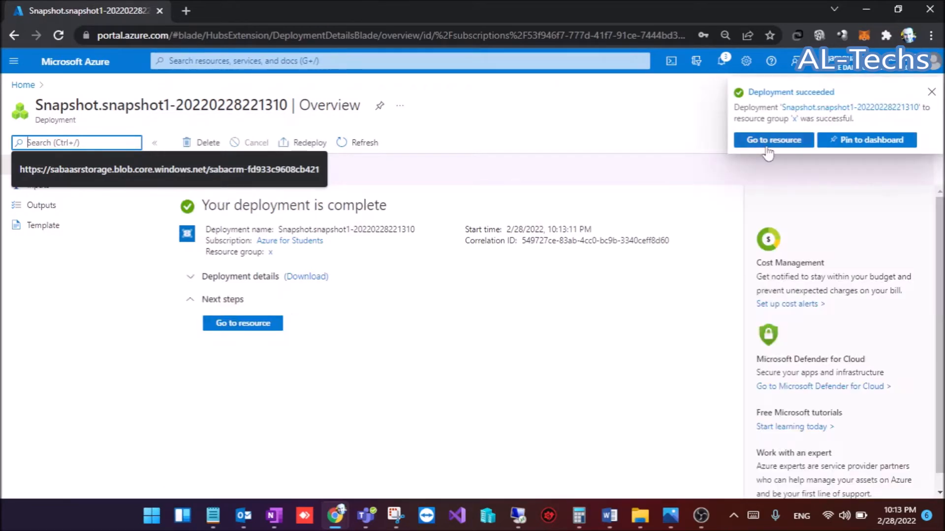
- Generate a snapshot1 export download URL valid for 360000 seconds
{"action": "left_click", "coordinate": [774, 142]}
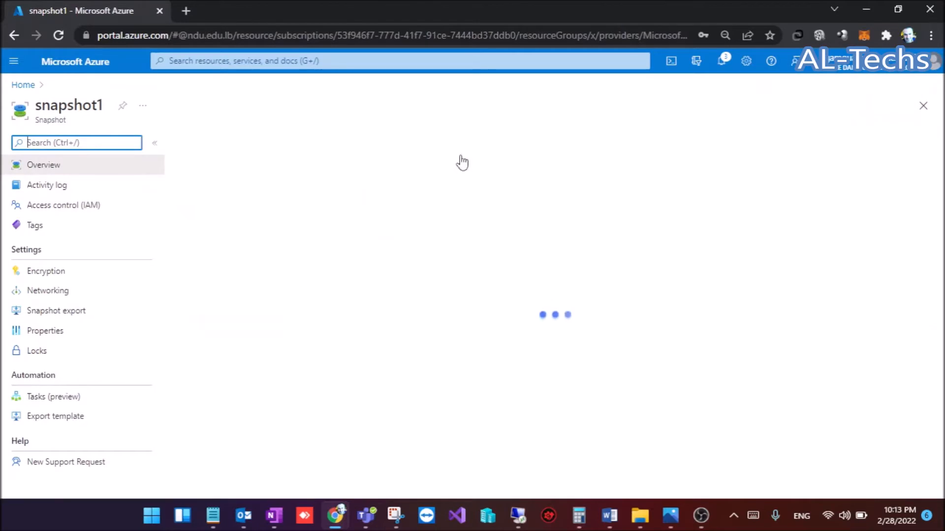
{"action": "left_click", "coordinate": [60, 319]}
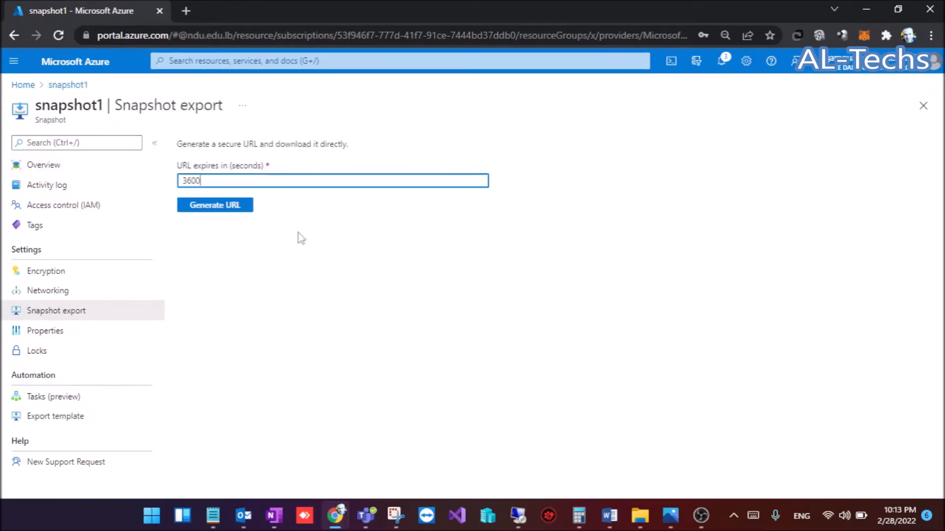
{"action": "type", "text": "00"}
{"action": "left_click", "coordinate": [229, 211]}
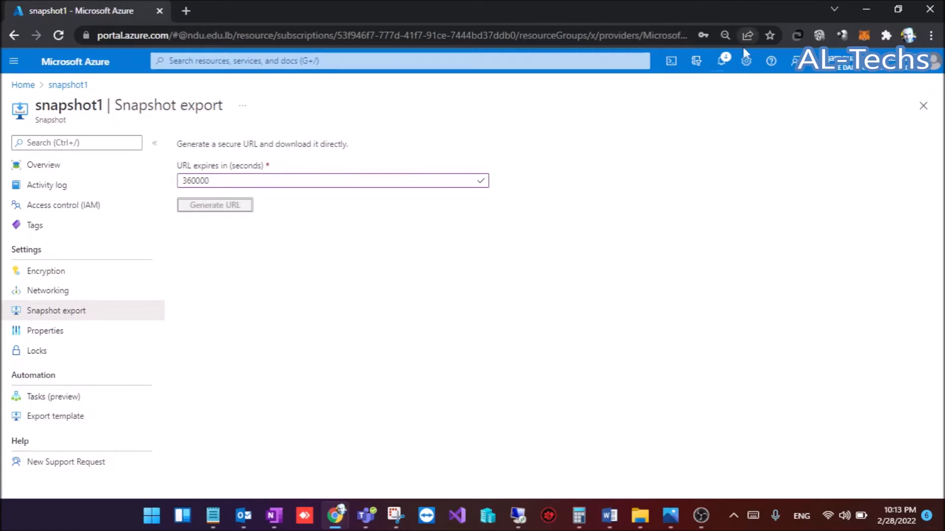
- Copy the generated SAS download URL and switch to the Remote Desktop session
{"action": "left_click", "coordinate": [721, 60]}
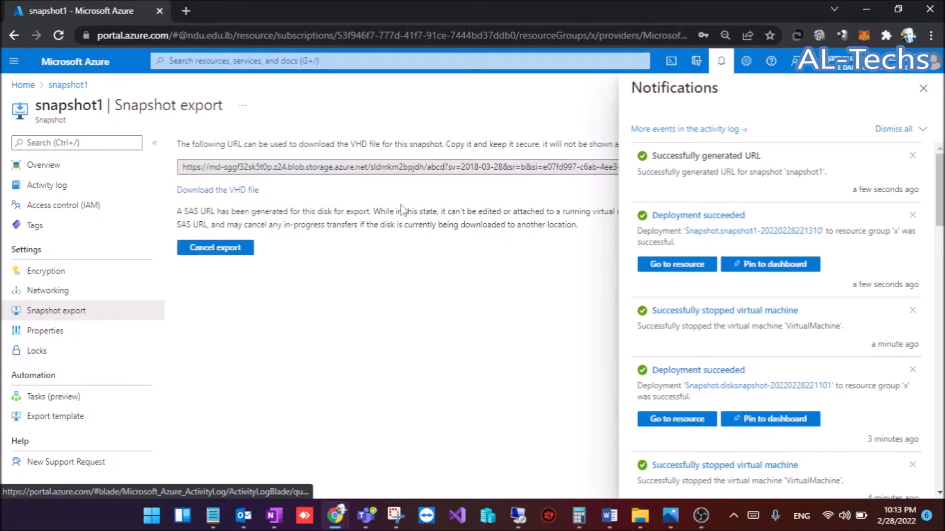
{"action": "left_click", "coordinate": [368, 167]}
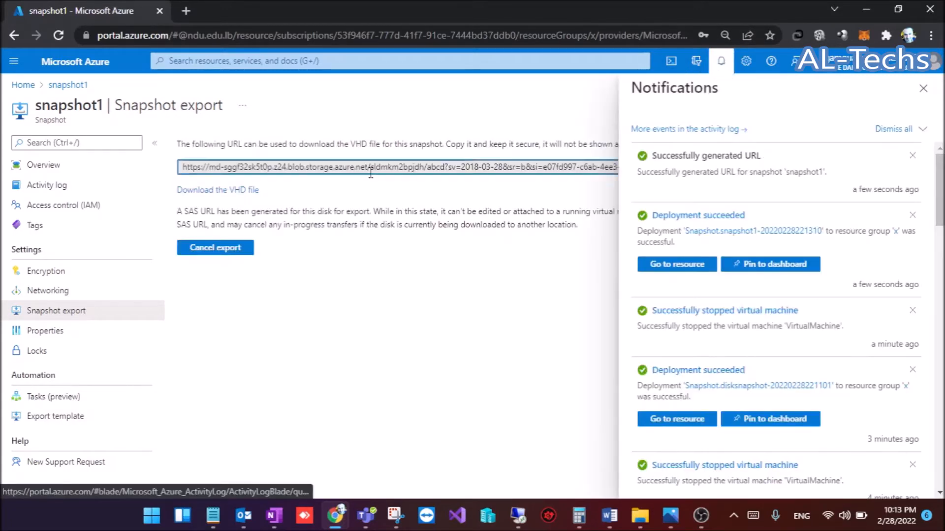
{"action": "left_click", "coordinate": [921, 99]}
{"action": "left_click", "coordinate": [926, 168]}
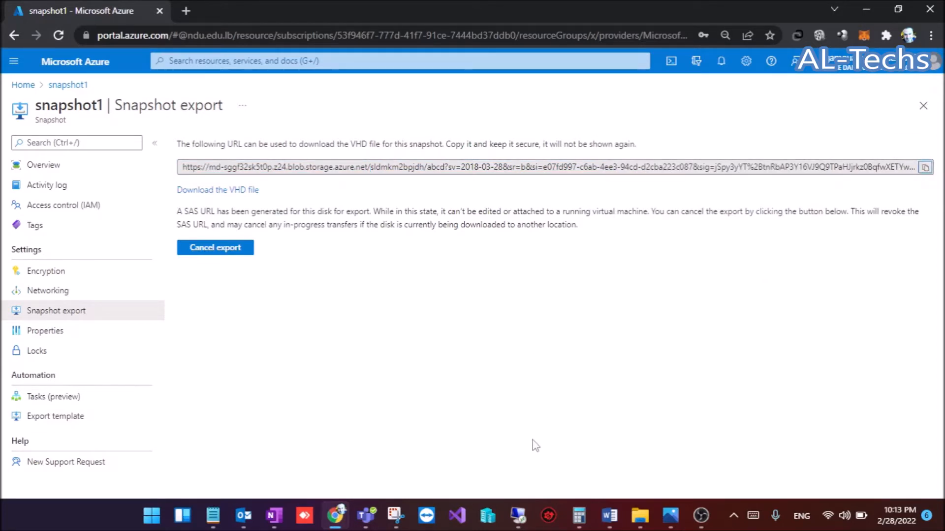
{"action": "left_click", "coordinate": [518, 515]}
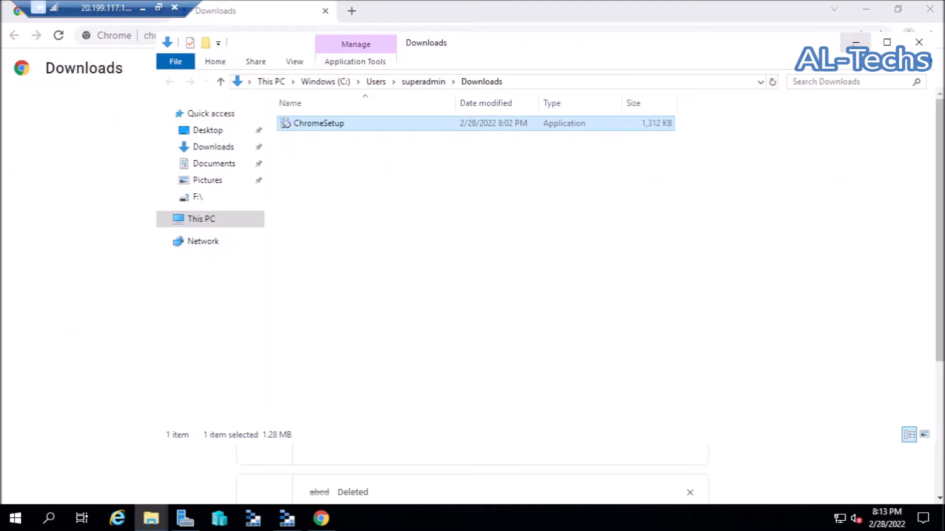
- Paste the SAS URL into a new Chrome tab to download the VHD, and show file abcd in Downloads
{"action": "left_click", "coordinate": [856, 42]}
{"action": "left_click", "coordinate": [352, 11]}
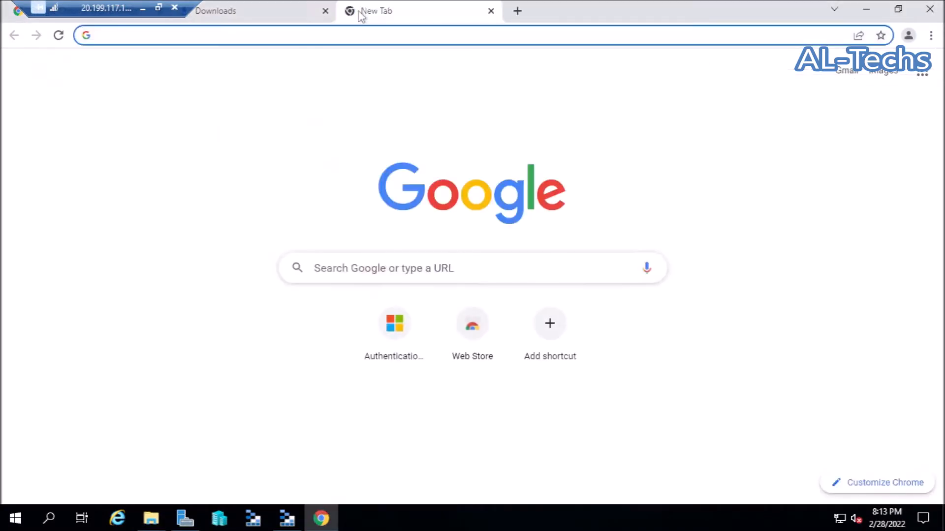
{"action": "type", "text": "v"}
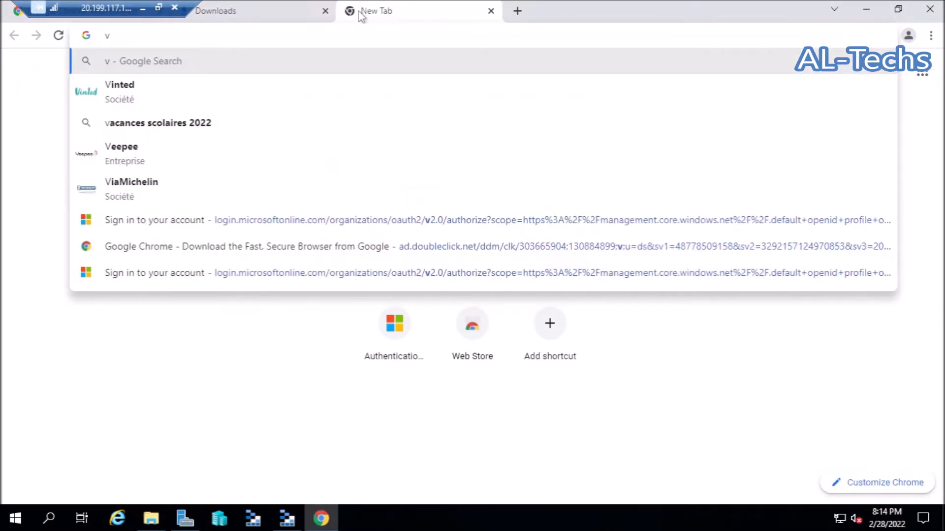
{"action": "key", "text": "BackSpace"}
{"action": "key", "text": "ctrl+v"}
{"action": "key", "text": "Return"}
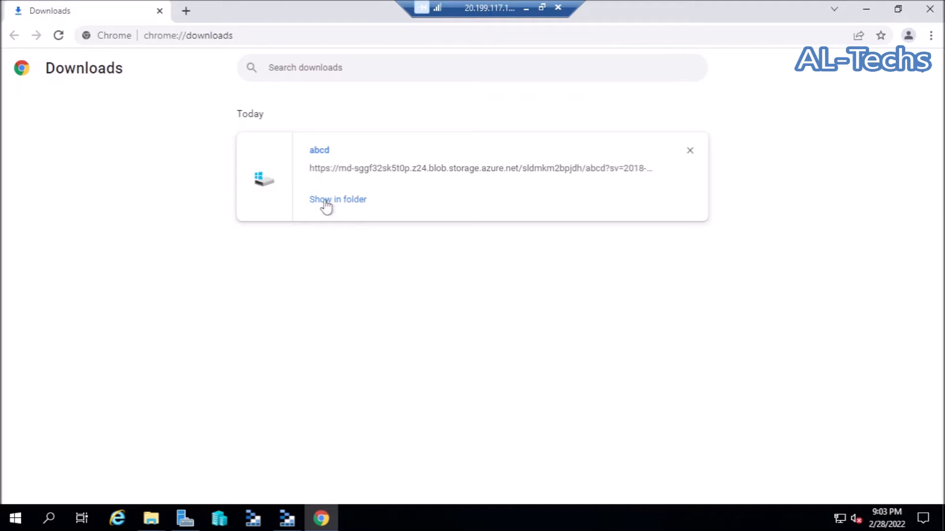
{"action": "left_click", "coordinate": [344, 200]}
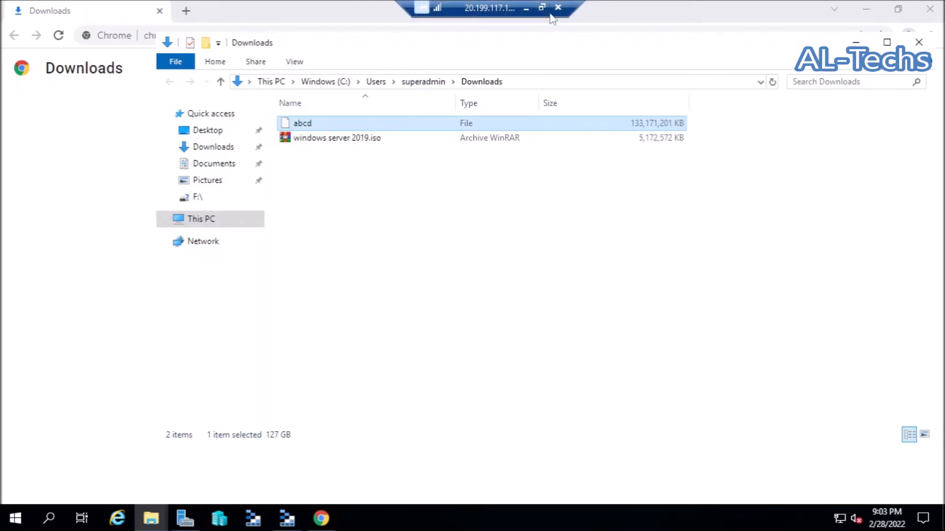
- Cancel snapshot1's export, delete snapshot1, and return to the remote server's Downloads folder
{"action": "left_click", "coordinate": [526, 8]}
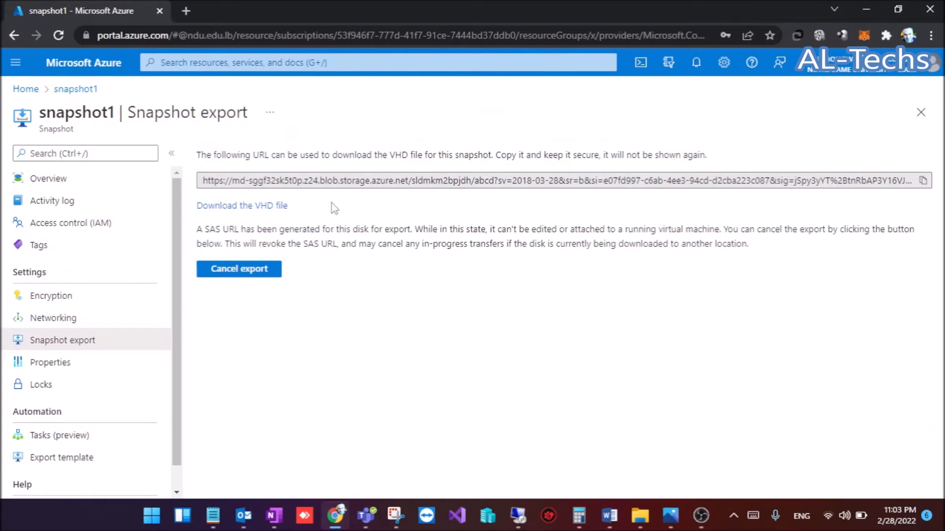
{"action": "left_click", "coordinate": [254, 275]}
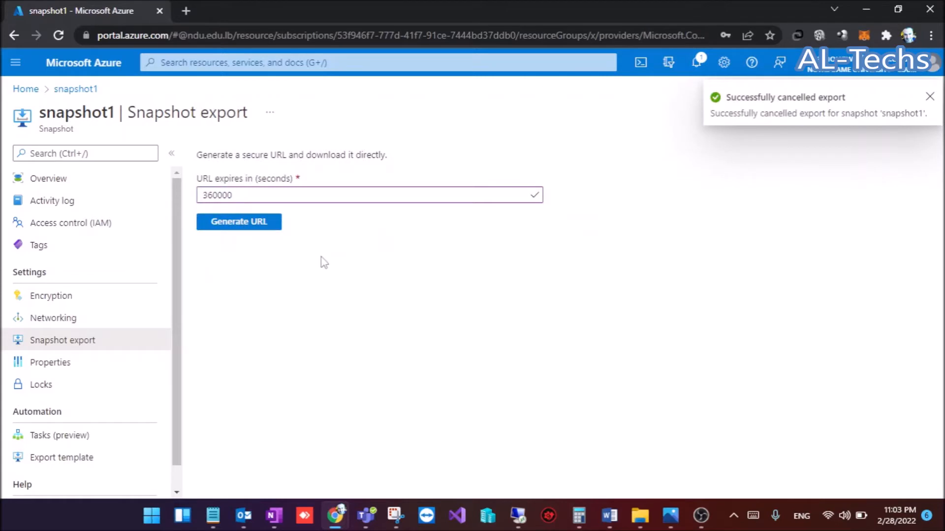
{"action": "left_click", "coordinate": [115, 186]}
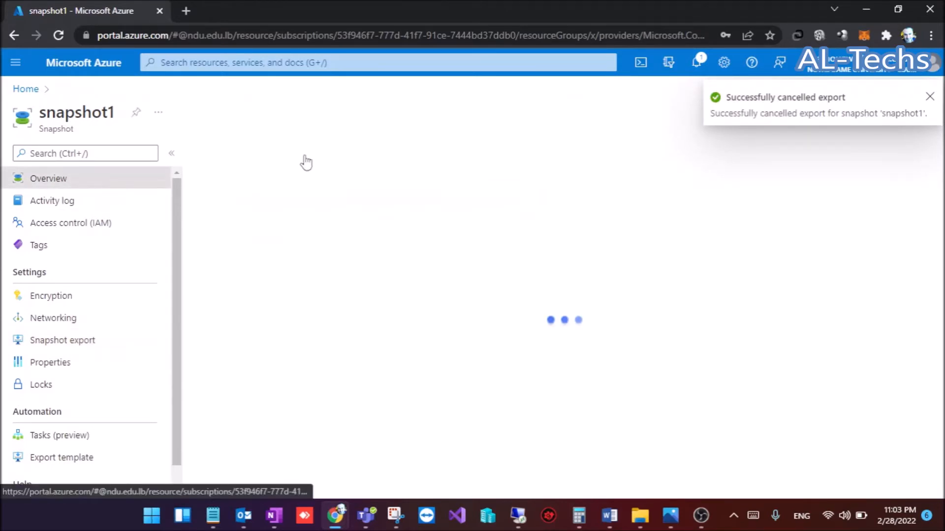
{"action": "left_click", "coordinate": [370, 167]}
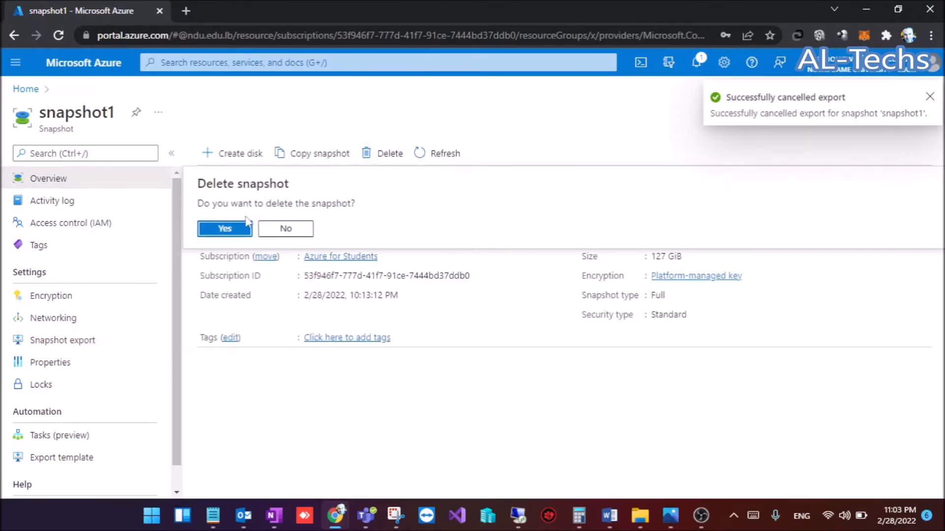
{"action": "left_click", "coordinate": [236, 228]}
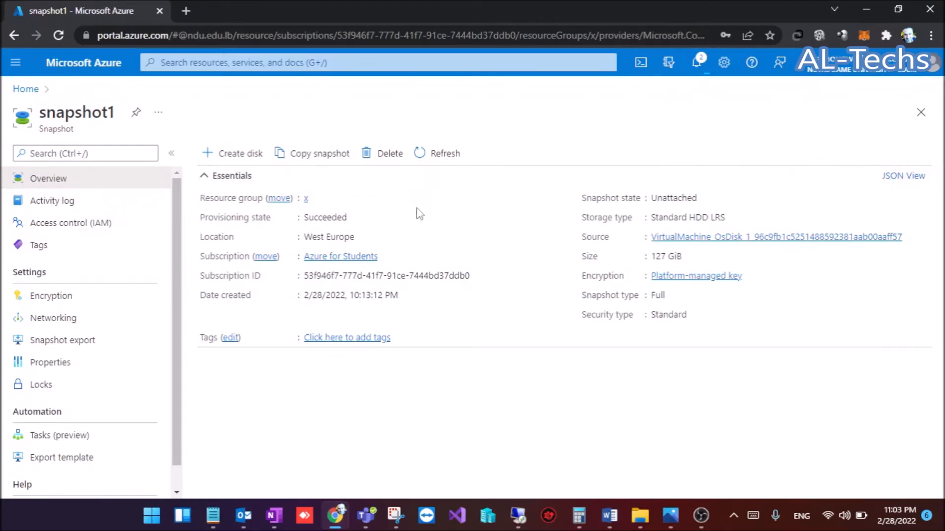
{"action": "left_click", "coordinate": [521, 513]}
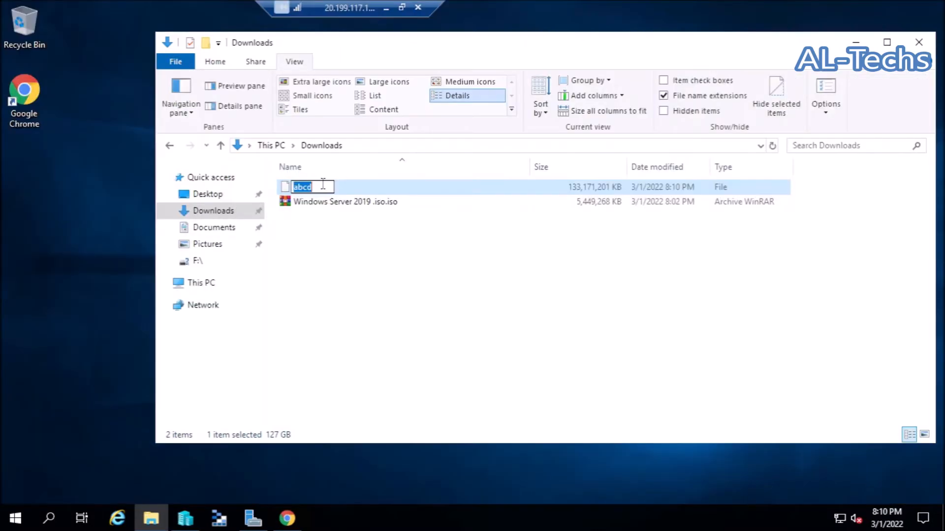
- Rename the downloaded abcd file to 2019.vhd and bring Hyper-V Manager forward
{"action": "left_click", "coordinate": [322, 186]}
{"action": "key", "text": "ctrl+a"}
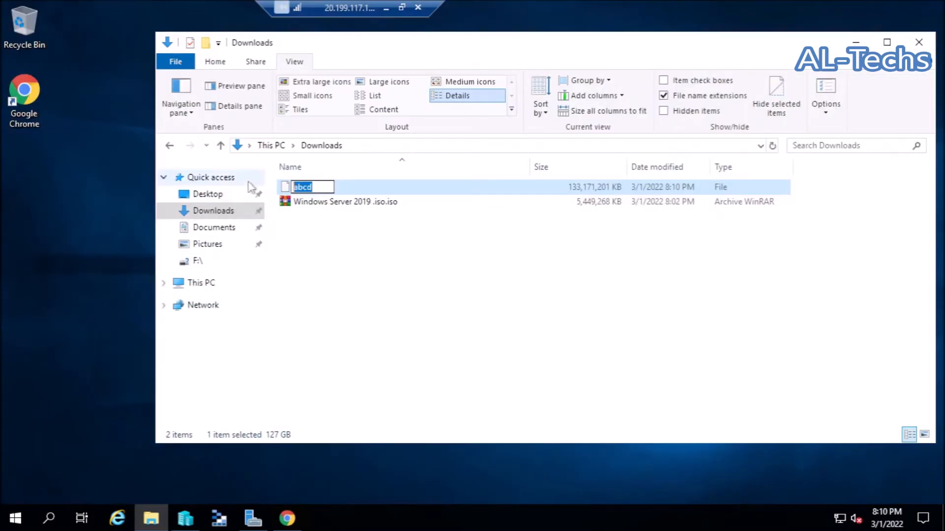
{"action": "type", "text": "2019.vhd"}
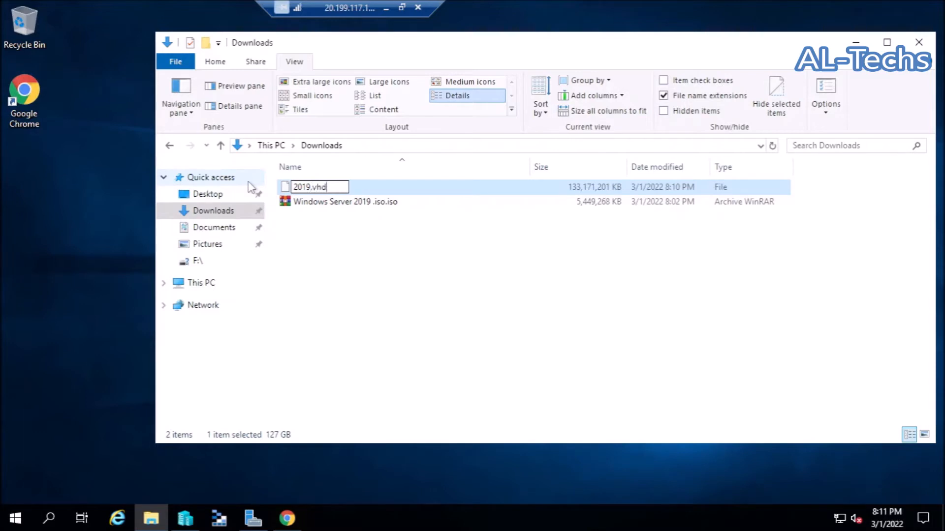
{"action": "key", "text": "Return"}
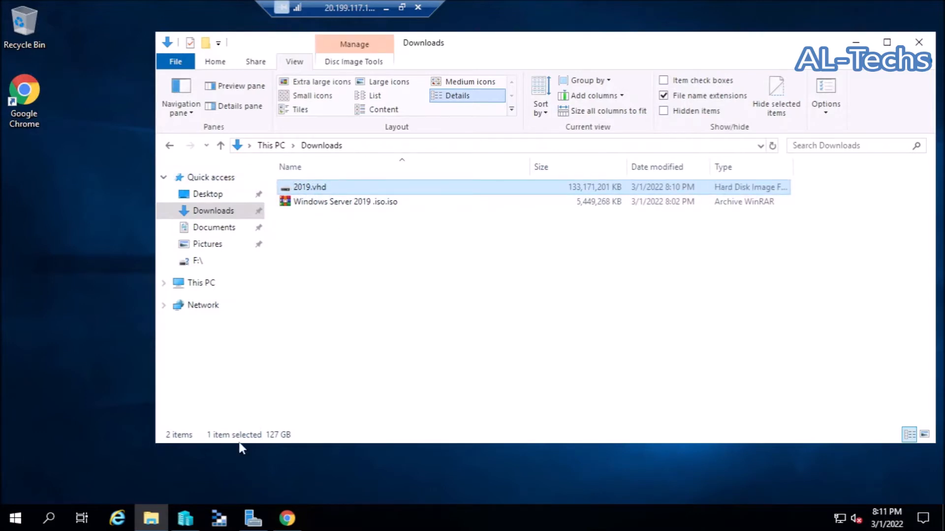
{"action": "left_click", "coordinate": [181, 525]}
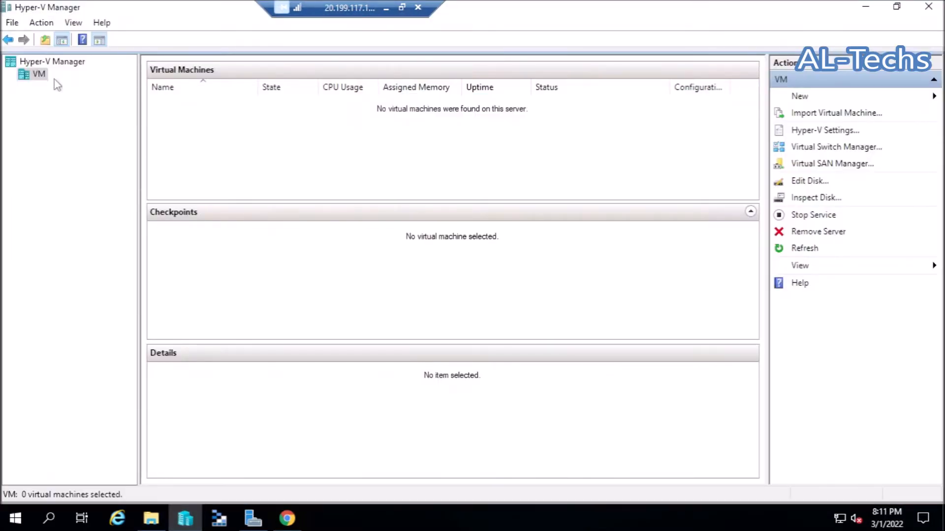
- Start a new Generation 1 VM named 2019 with 16384 MB memory and no network connection
{"action": "right_click", "coordinate": [39, 78]}
{"action": "mouse_move", "coordinate": [96, 84]}
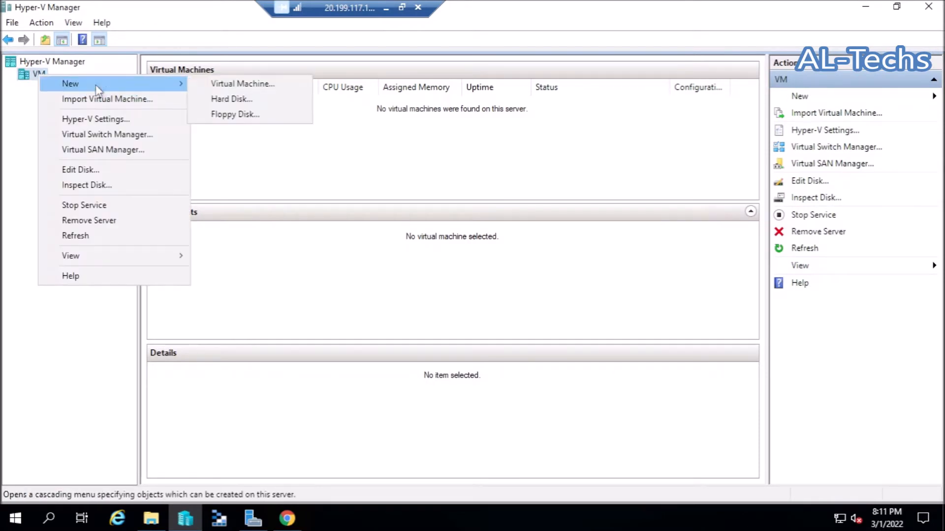
{"action": "left_click", "coordinate": [261, 85]}
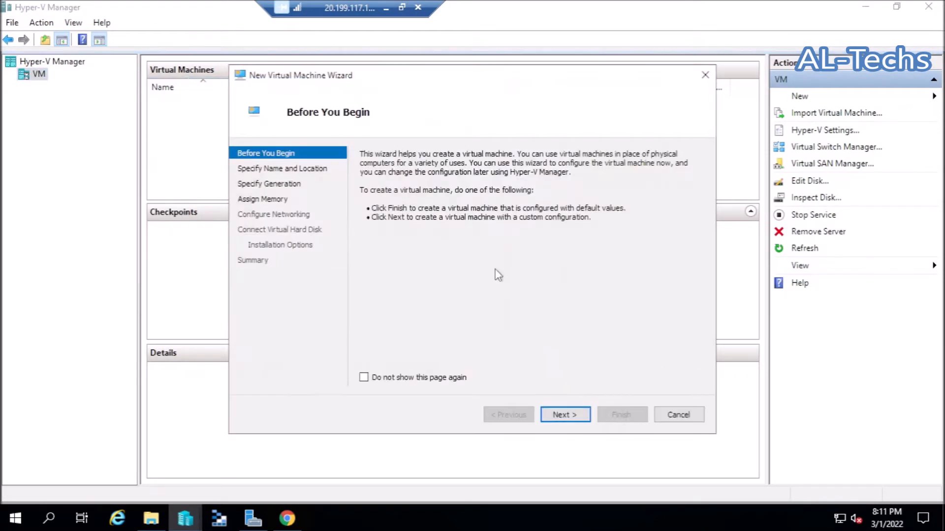
{"action": "left_click", "coordinate": [565, 415]}
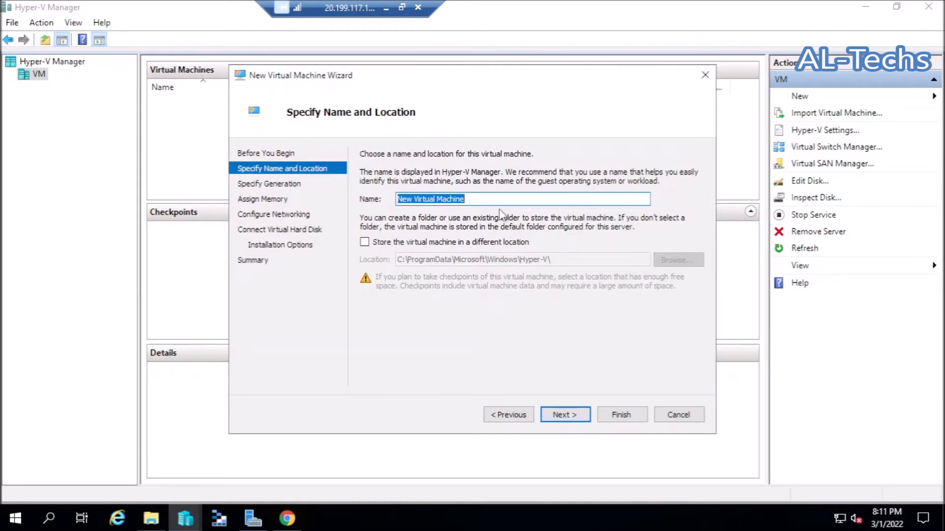
{"action": "type", "text": "2019"}
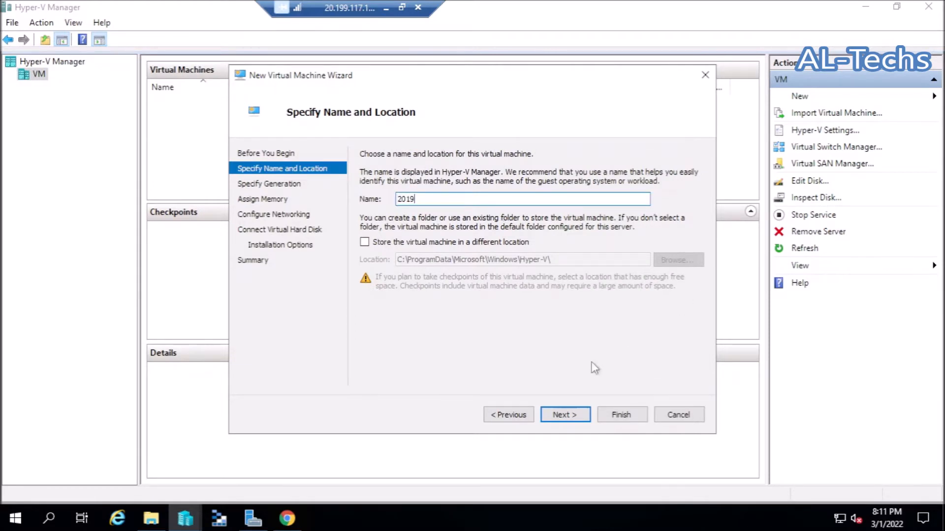
{"action": "left_click", "coordinate": [572, 414]}
{"action": "left_click", "coordinate": [498, 416]}
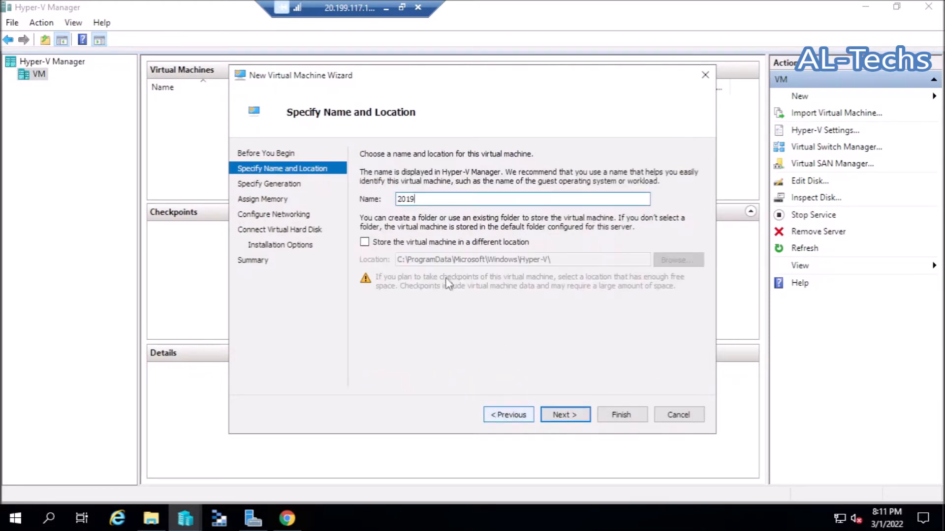
{"action": "left_click", "coordinate": [563, 419]}
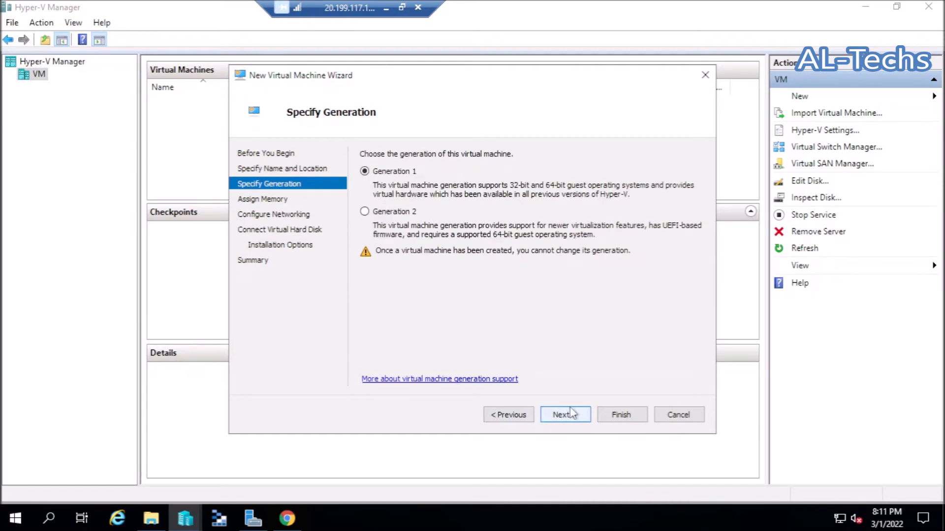
{"action": "left_click", "coordinate": [552, 418]}
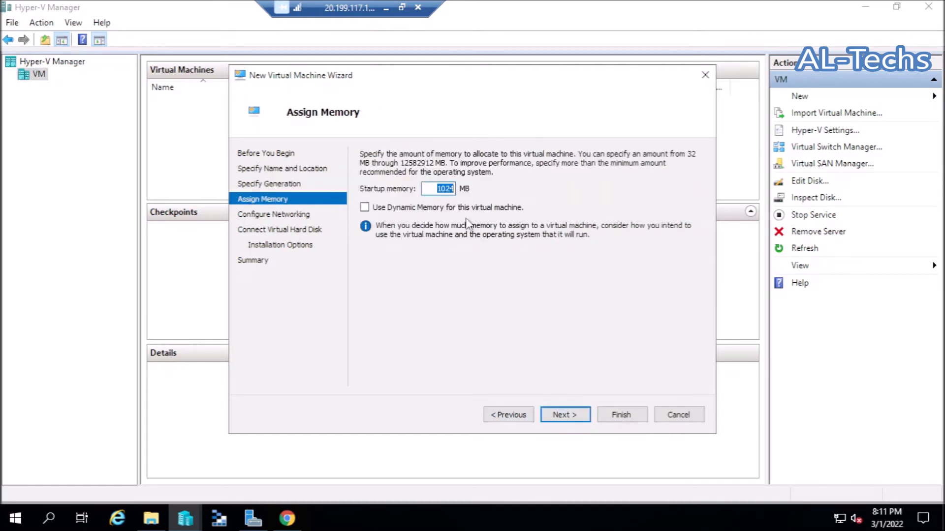
{"action": "type", "text": "16384"}
{"action": "left_click", "coordinate": [566, 415]}
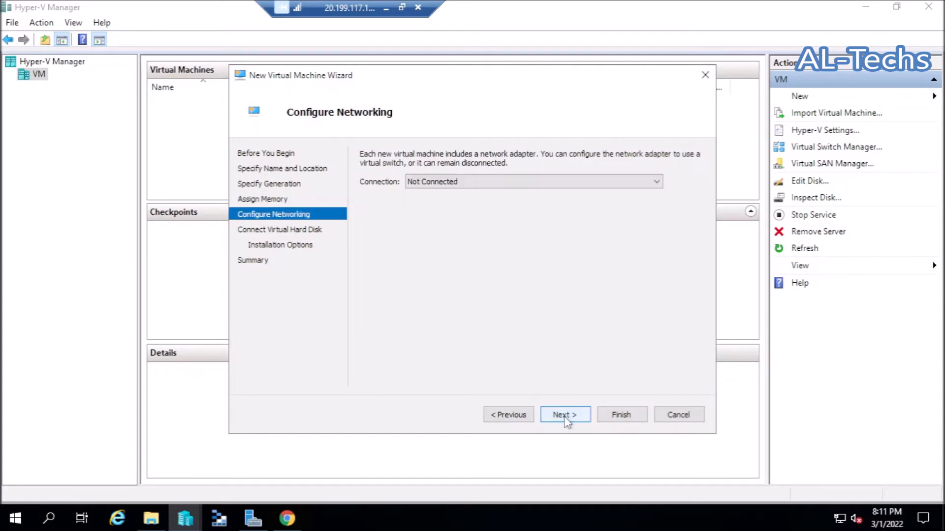
{"action": "left_click", "coordinate": [566, 414]}
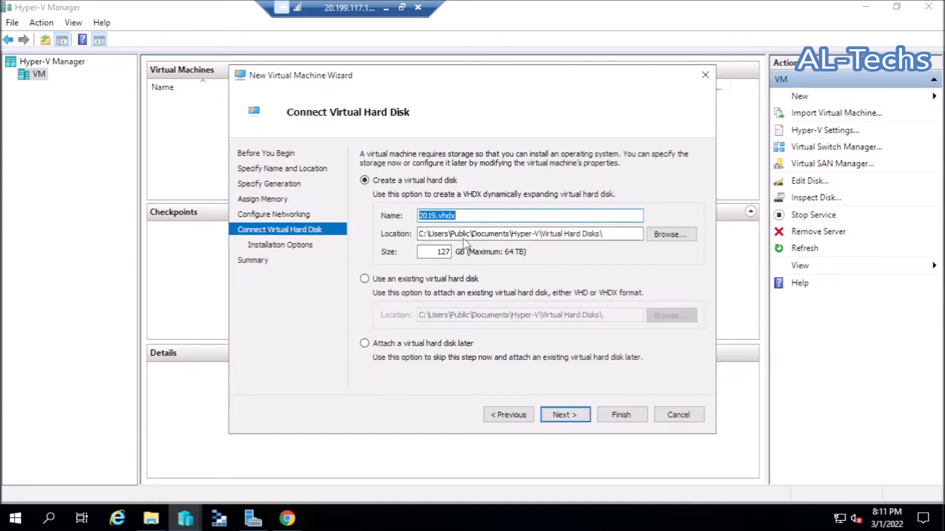
- Attach the existing 2019.vhd from Downloads as its disk and finish creating the VM
{"action": "left_click", "coordinate": [426, 283]}
{"action": "left_click", "coordinate": [671, 315]}
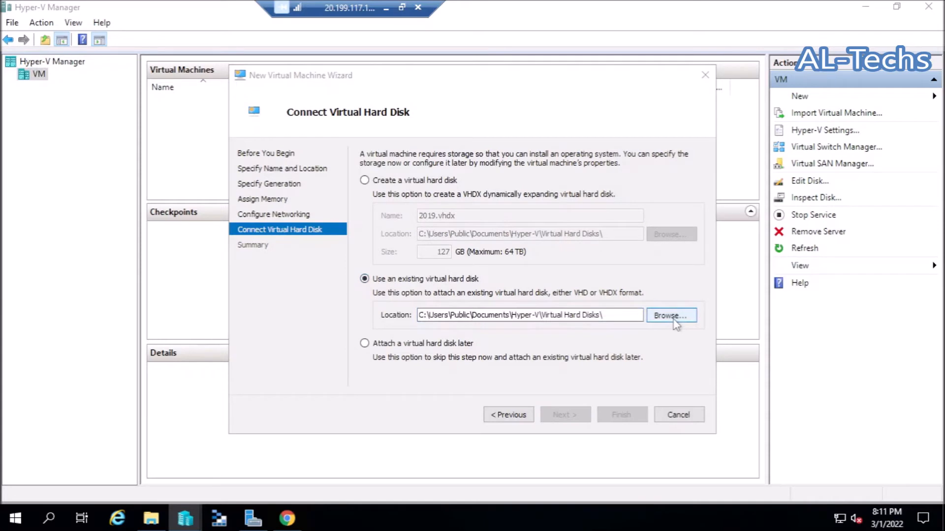
{"action": "left_click", "coordinate": [302, 205]}
{"action": "double_click", "coordinate": [394, 184]}
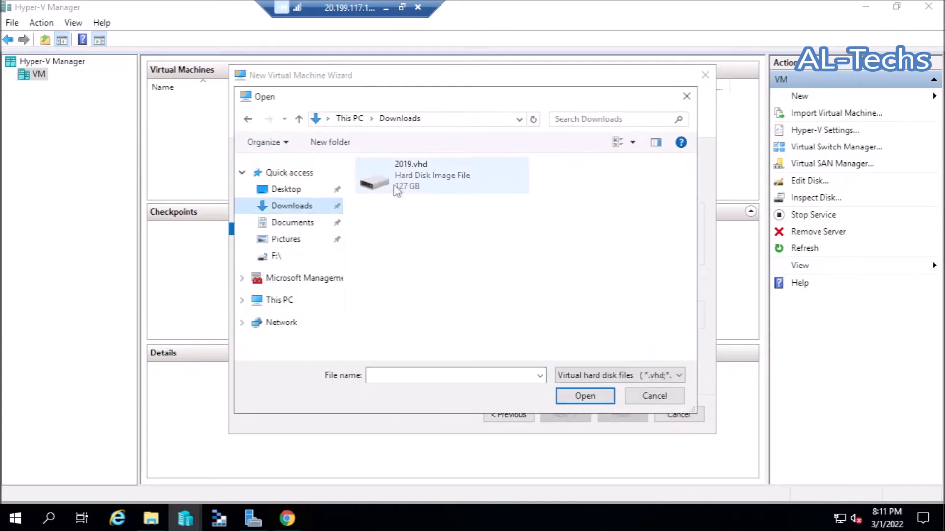
{"action": "left_click", "coordinate": [390, 279]}
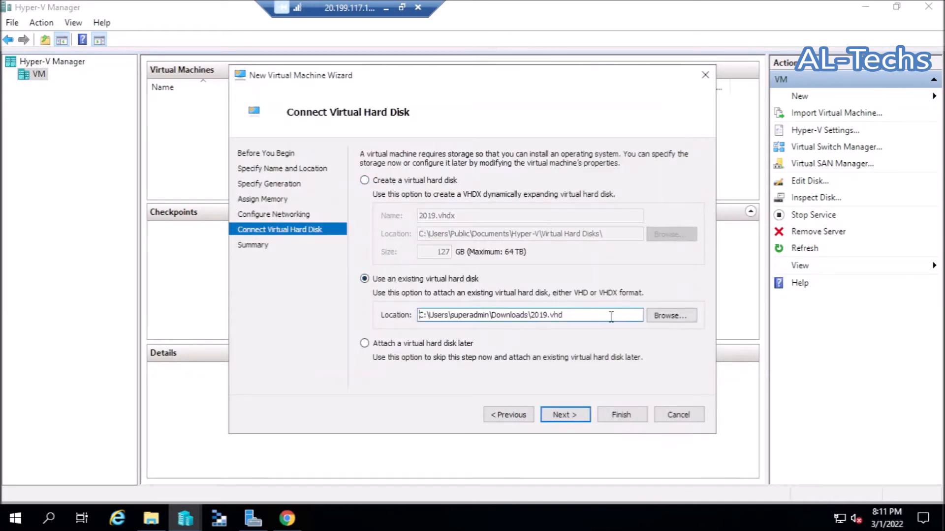
{"action": "left_click", "coordinate": [565, 415]}
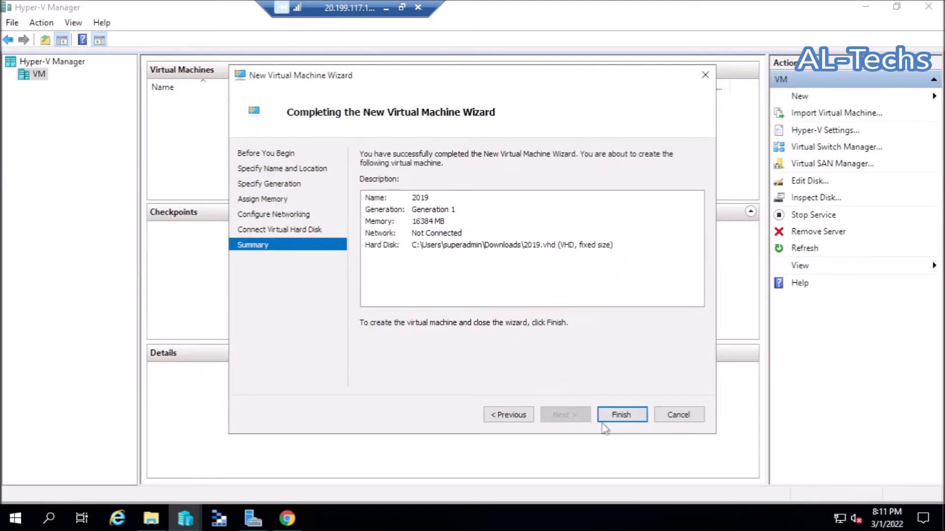
{"action": "left_click", "coordinate": [621, 415]}
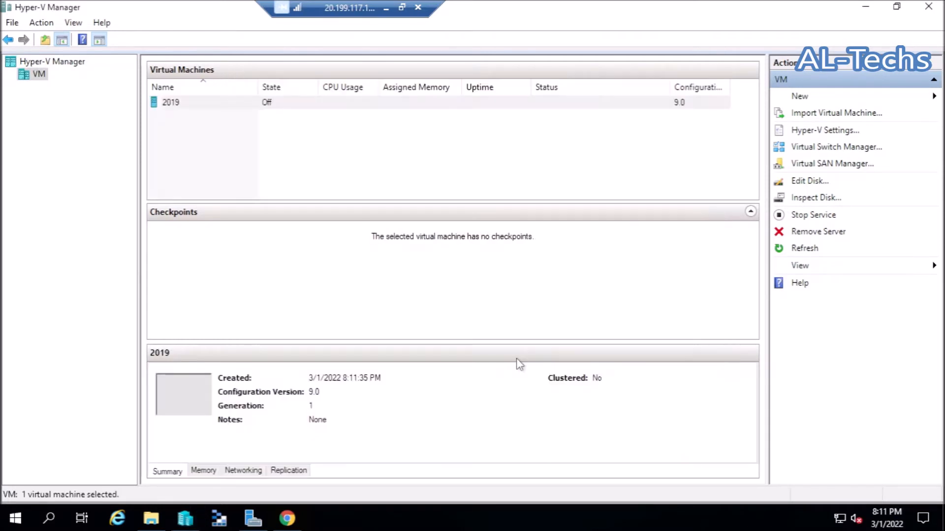
- Set virtual machine 2019 to 4 virtual processors
{"action": "right_click", "coordinate": [180, 101]}
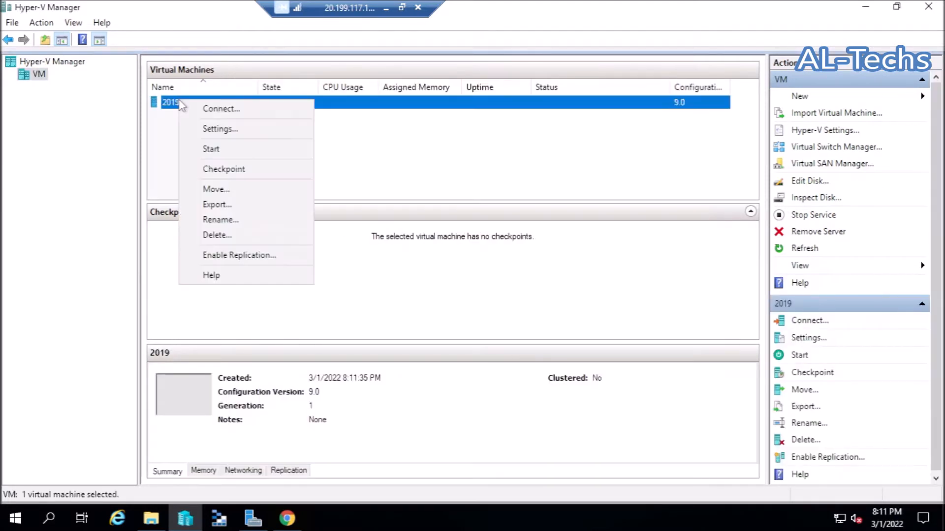
{"action": "left_click", "coordinate": [219, 130]}
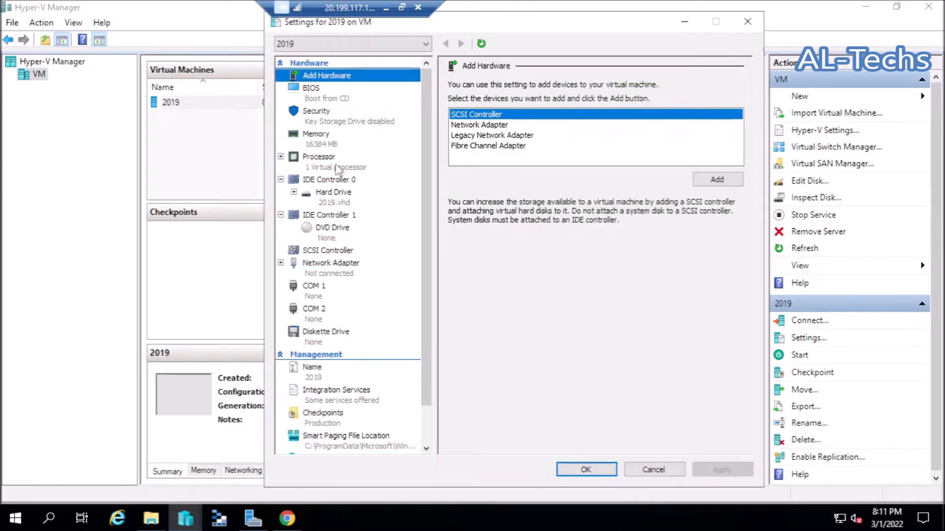
{"action": "left_click", "coordinate": [345, 163]}
{"action": "left_click", "coordinate": [604, 107]}
{"action": "left_click", "coordinate": [605, 106]}
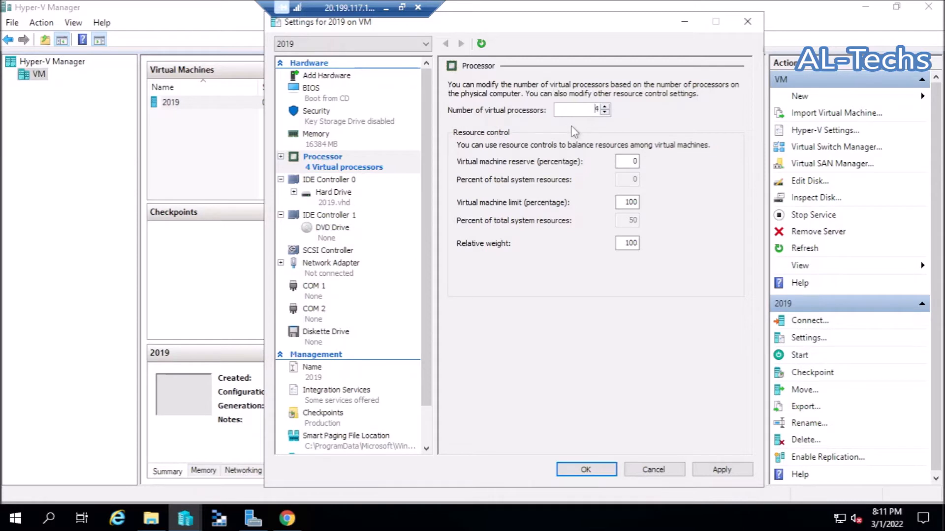
- Load the Windows Server 2019 ISO from Downloads into the DVD drive and save the settings
{"action": "left_click", "coordinate": [345, 237]}
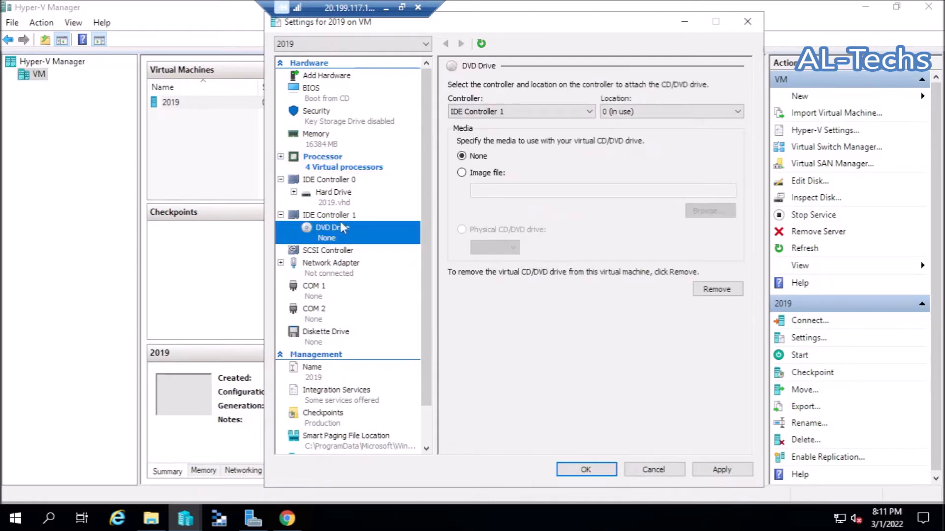
{"action": "left_click", "coordinate": [485, 174]}
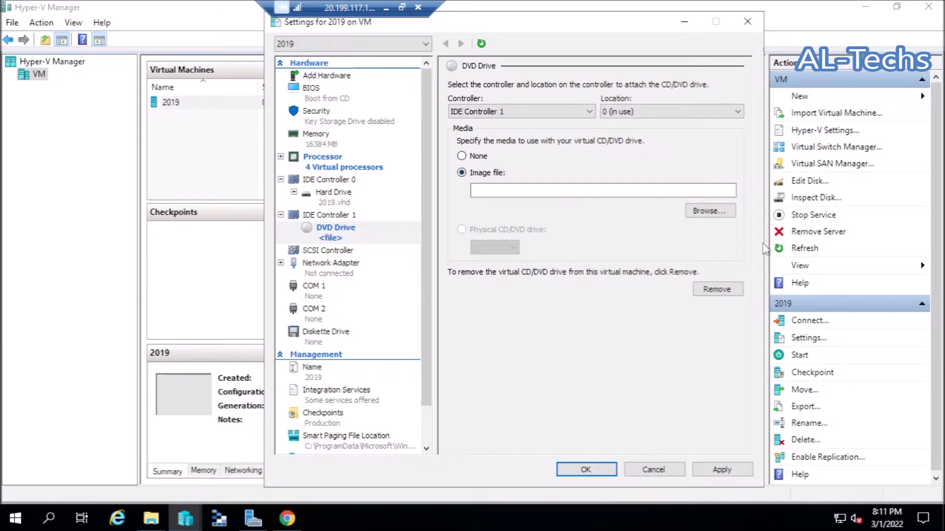
{"action": "left_click", "coordinate": [706, 212]}
{"action": "left_click", "coordinate": [334, 155]}
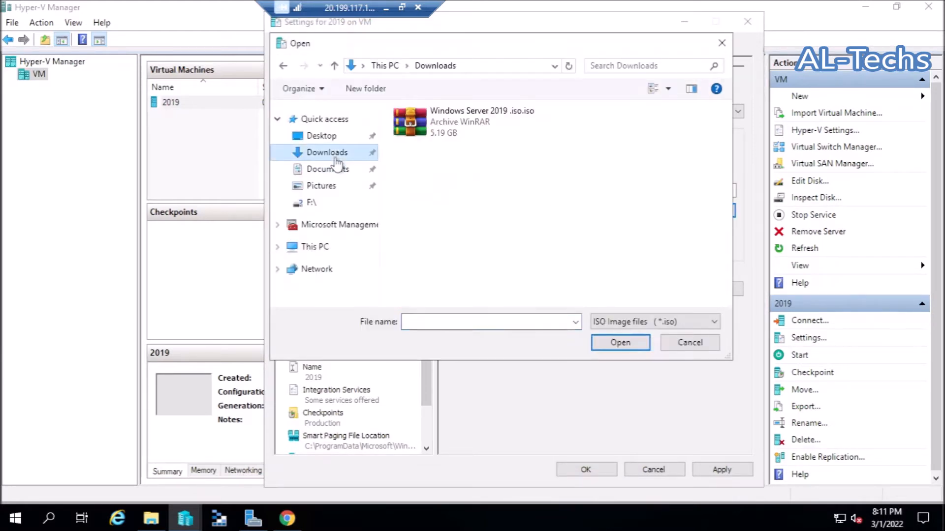
{"action": "left_click", "coordinate": [450, 135]}
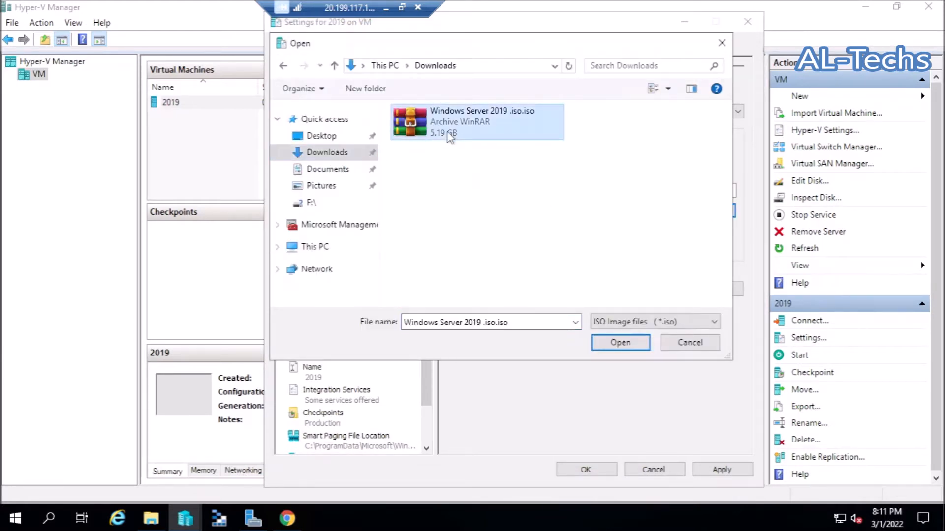
{"action": "left_click", "coordinate": [615, 345]}
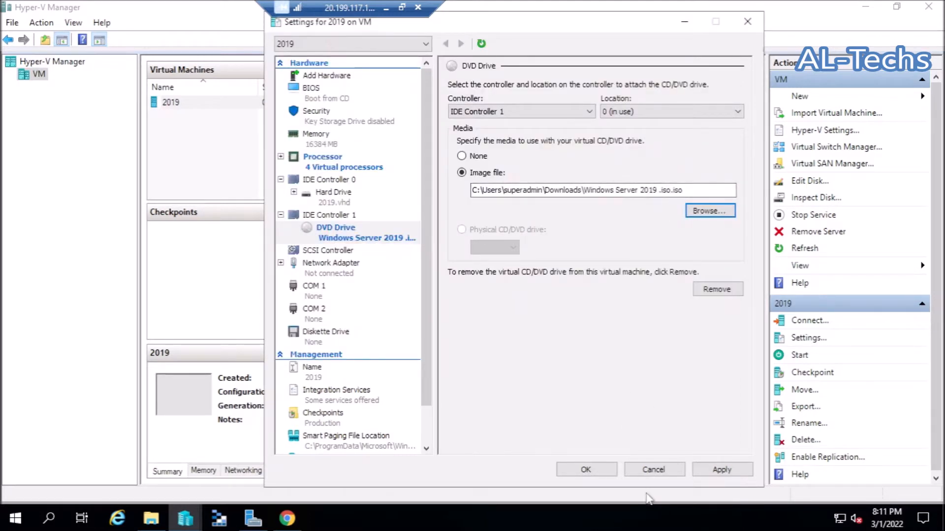
{"action": "left_click", "coordinate": [577, 471]}
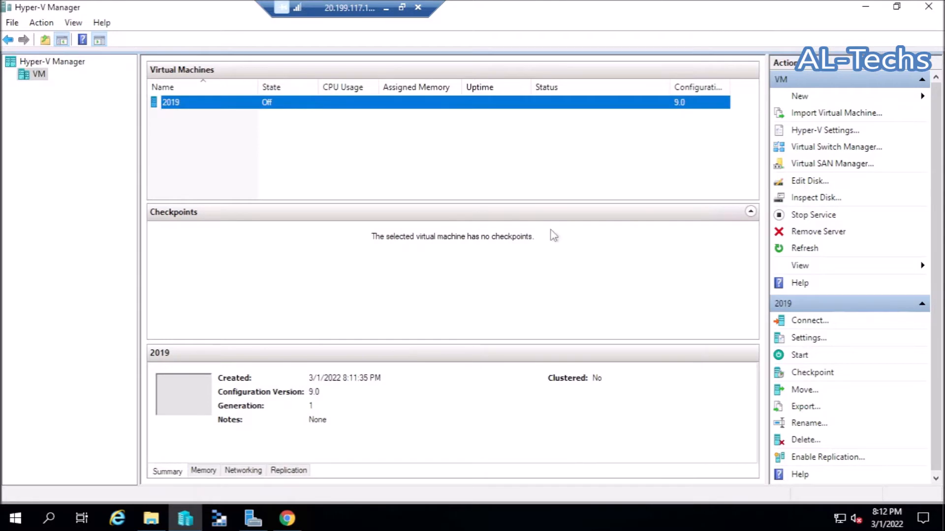
- Start VM 2019 and open its console to watch it boot to the lock screen
{"action": "right_click", "coordinate": [206, 108]}
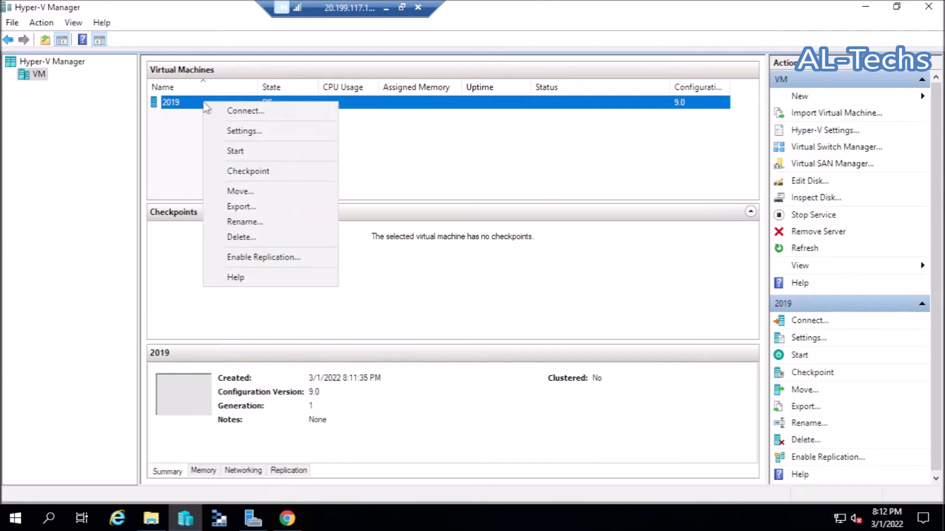
{"action": "left_click", "coordinate": [235, 151]}
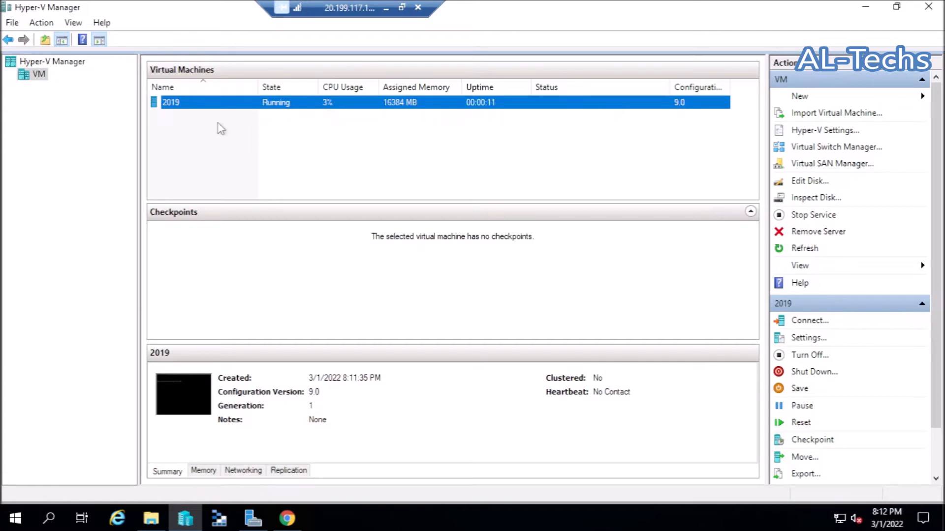
{"action": "double_click", "coordinate": [195, 106]}
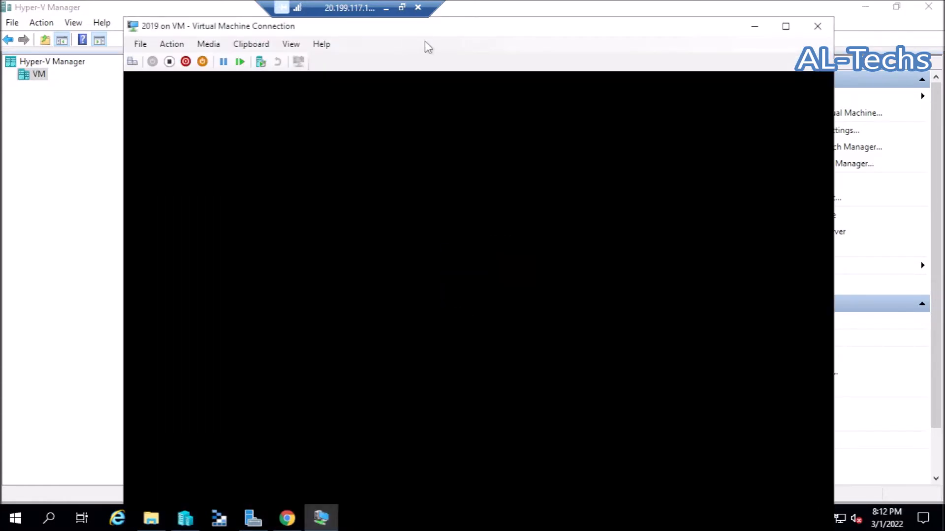
{"action": "left_click_drag", "start_coordinate": [360, 8], "coordinate": [162, 7]}
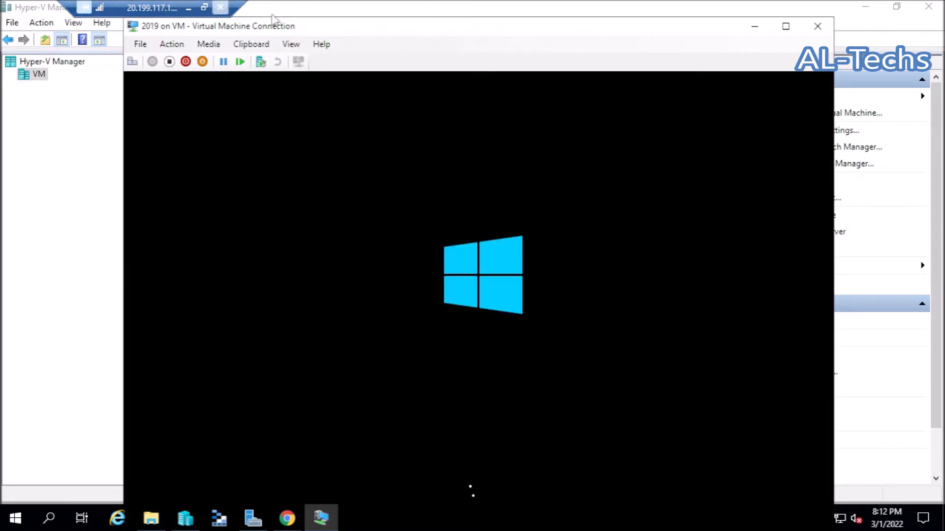
{"action": "left_click_drag", "start_coordinate": [311, 29], "coordinate": [323, 13]}
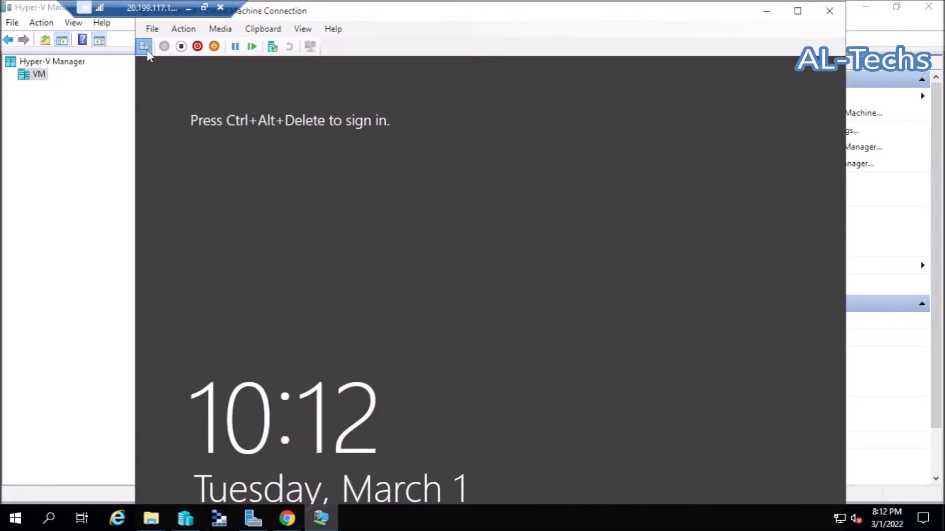
- Sign in to the Windows Server 2012 guest with Ctrl+Alt+Delete and the account password
{"action": "left_click", "coordinate": [144, 46]}
{"action": "type", "text": "P"}
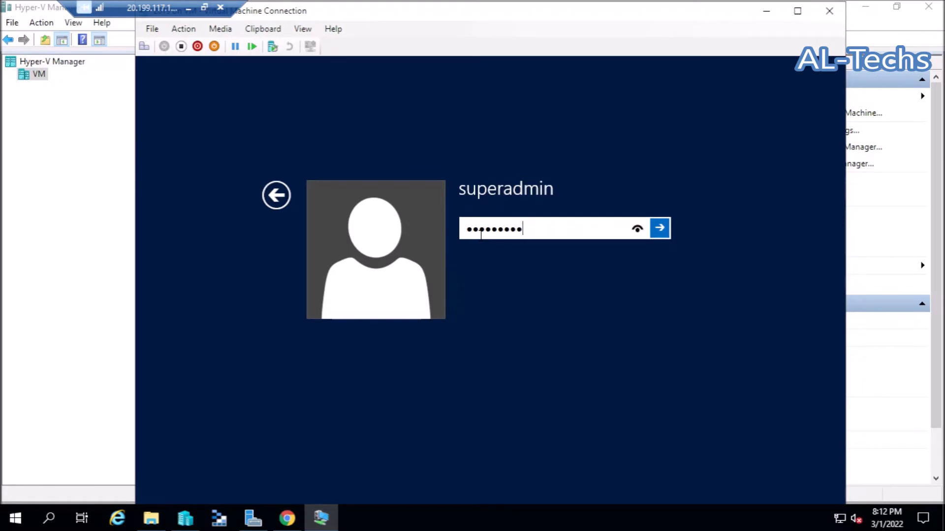
{"action": "key", "text": "Return"}
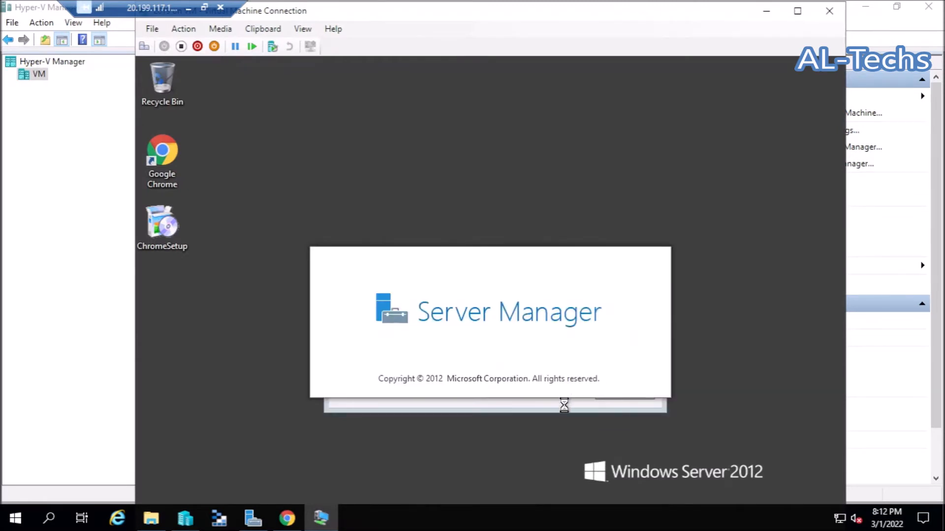
- Dismiss the paging-file notices, show the console full-screen, and minimize Server Manager
{"action": "left_click", "coordinate": [620, 392]}
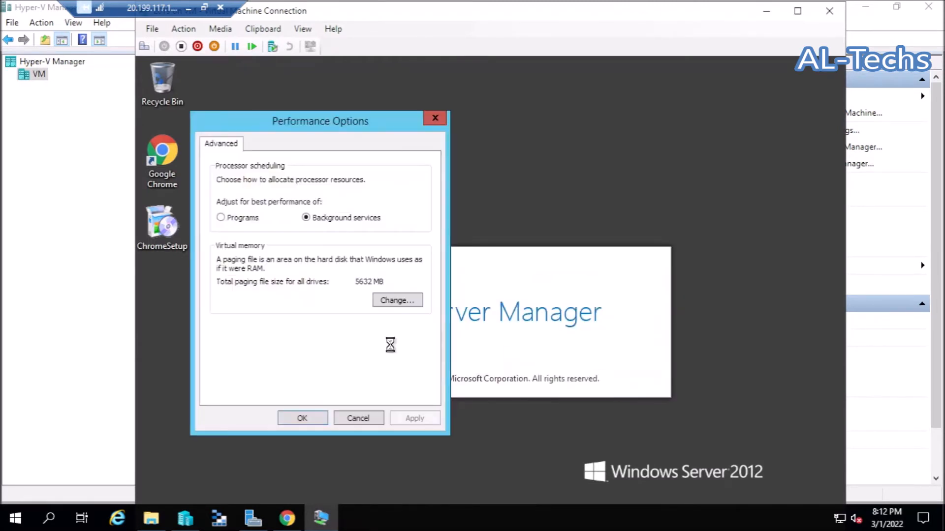
{"action": "left_click", "coordinate": [303, 417]}
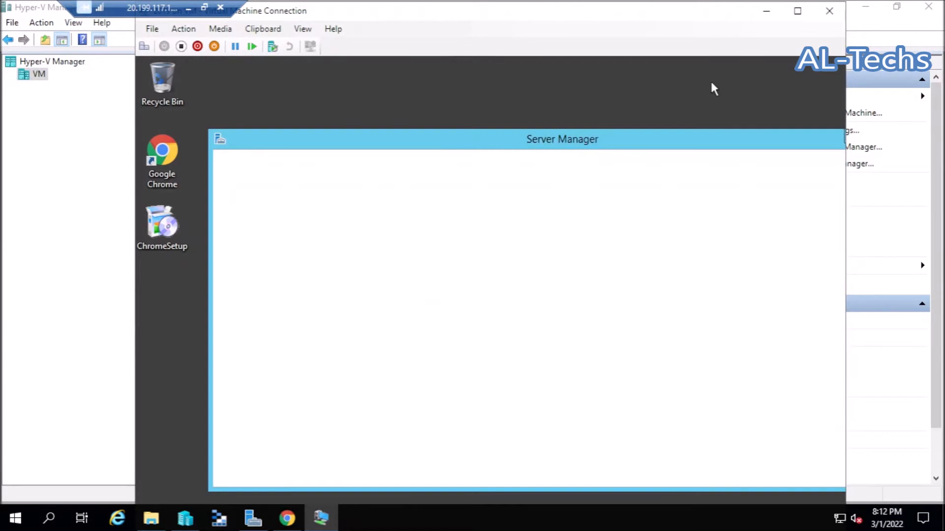
{"action": "left_click", "coordinate": [797, 11]}
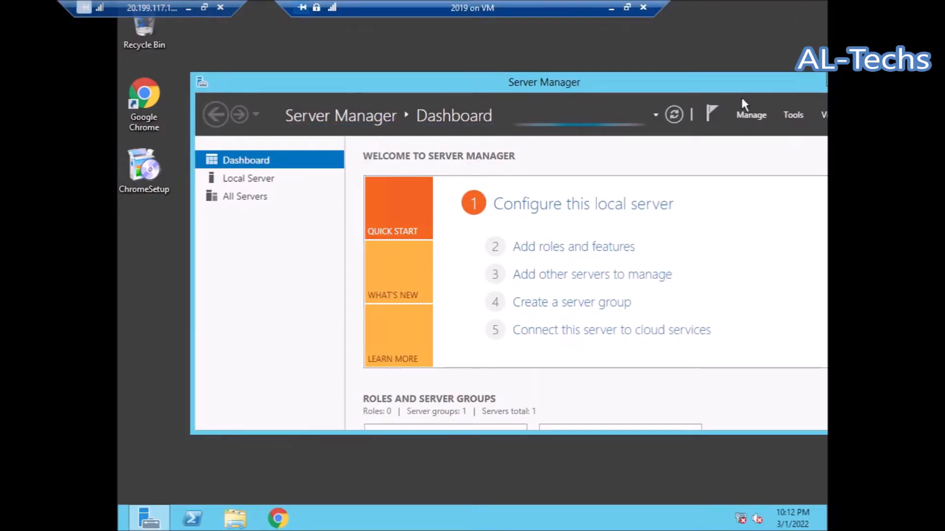
{"action": "left_click_drag", "start_coordinate": [745, 88], "coordinate": [627, 79]}
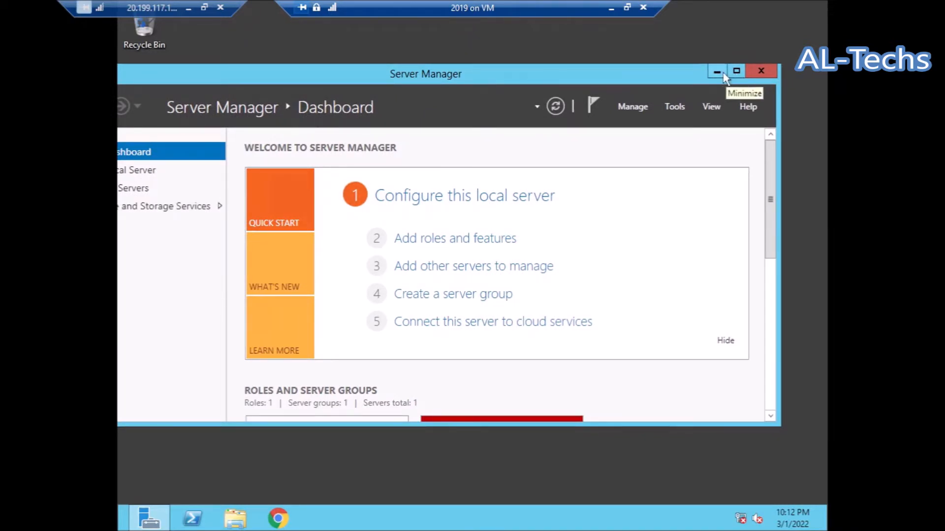
{"action": "left_click", "coordinate": [716, 73]}
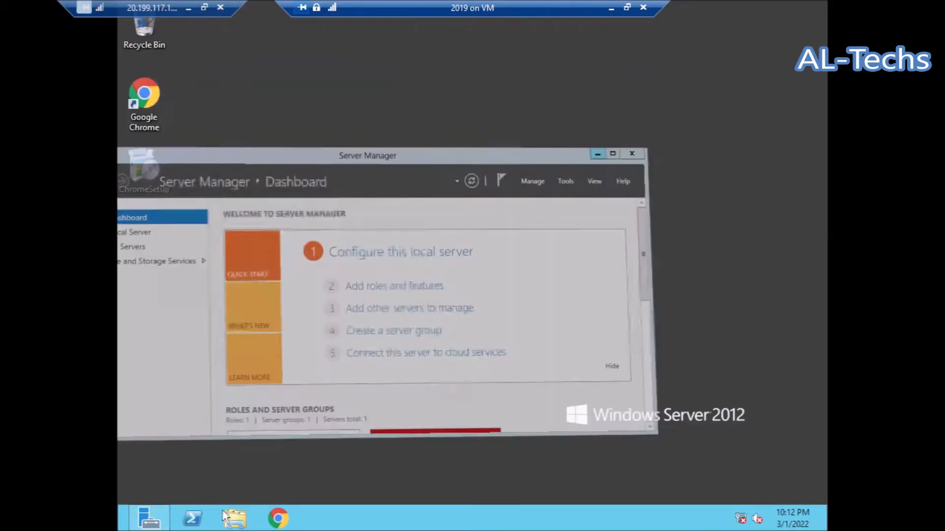
- Launch Windows Server 2019 setup from DVD Drive (E:) in File Explorer
{"action": "left_click", "coordinate": [235, 519]}
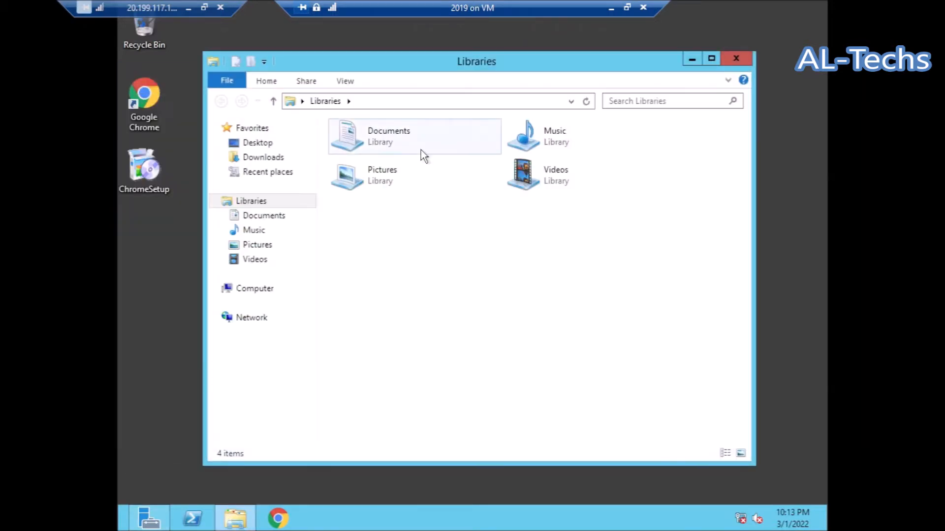
{"action": "left_click", "coordinate": [263, 291]}
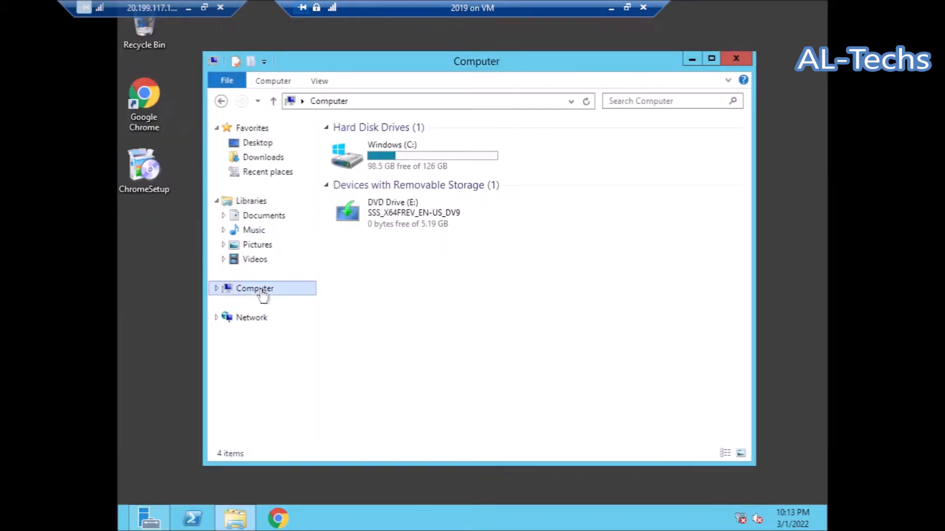
{"action": "left_click", "coordinate": [396, 218]}
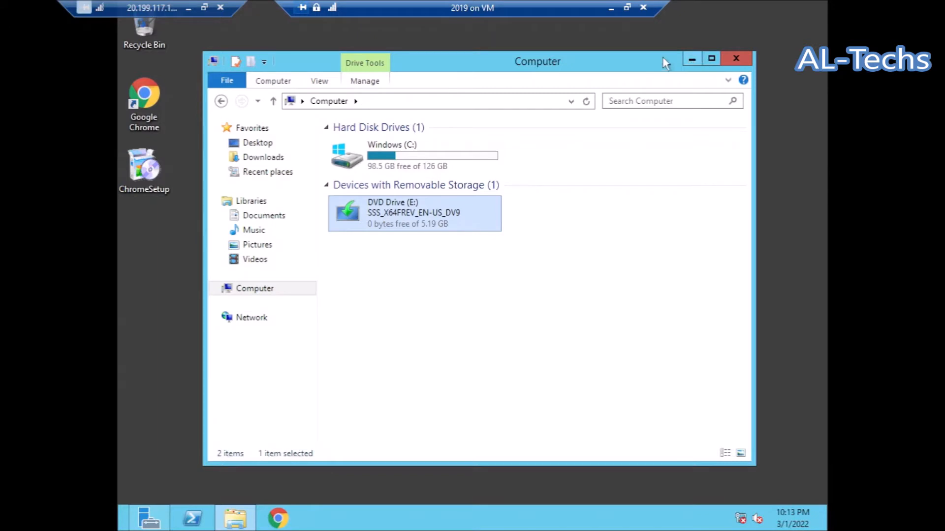
{"action": "left_click", "coordinate": [689, 59]}
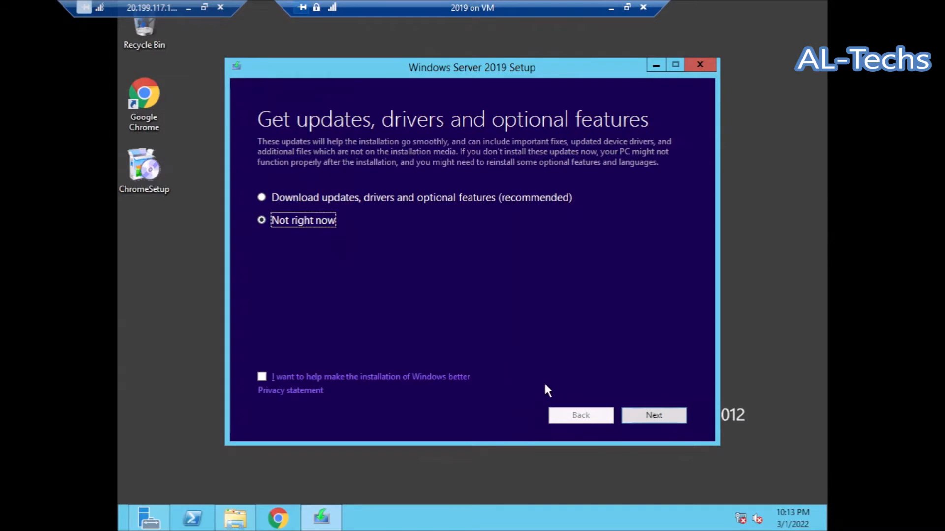
- Skip updates, pick Datacenter (Desktop Experience), accept terms, keep files and apps, and install
{"action": "left_click", "coordinate": [656, 416]}
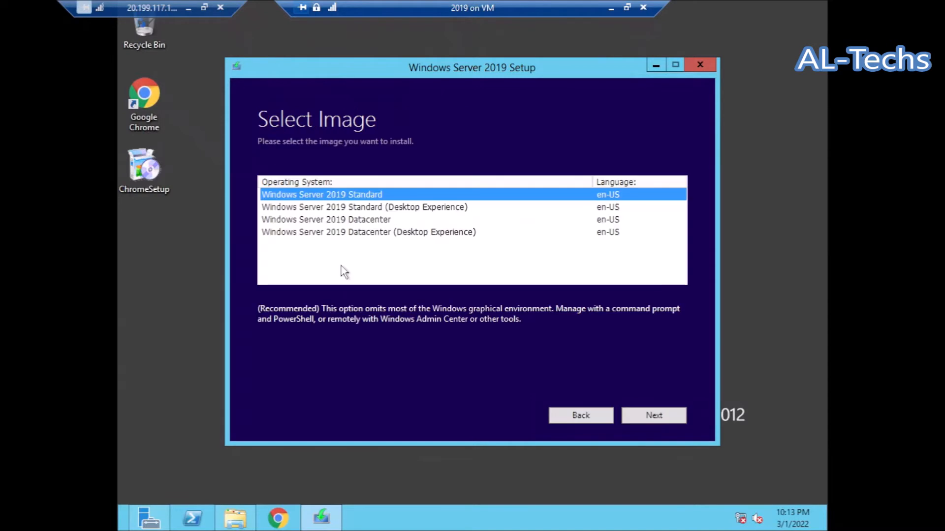
{"action": "left_click", "coordinate": [366, 232]}
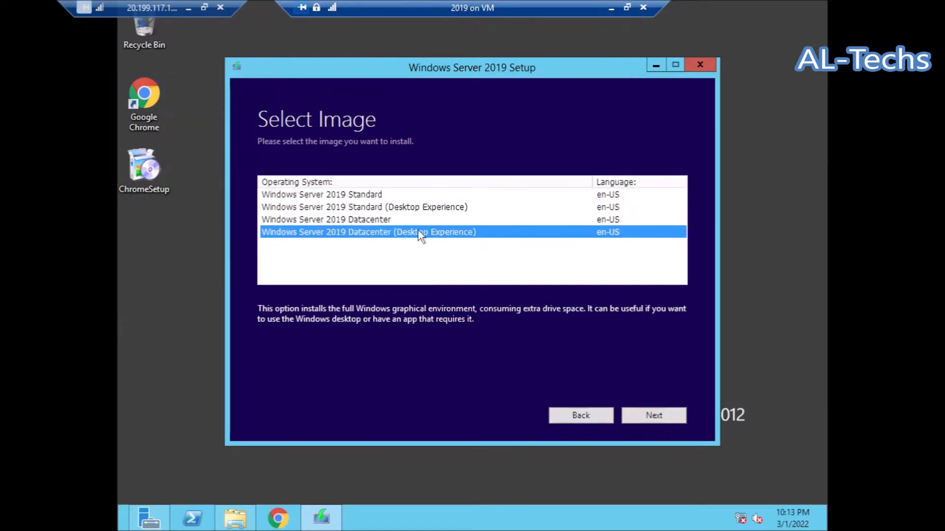
{"action": "left_click", "coordinate": [641, 419]}
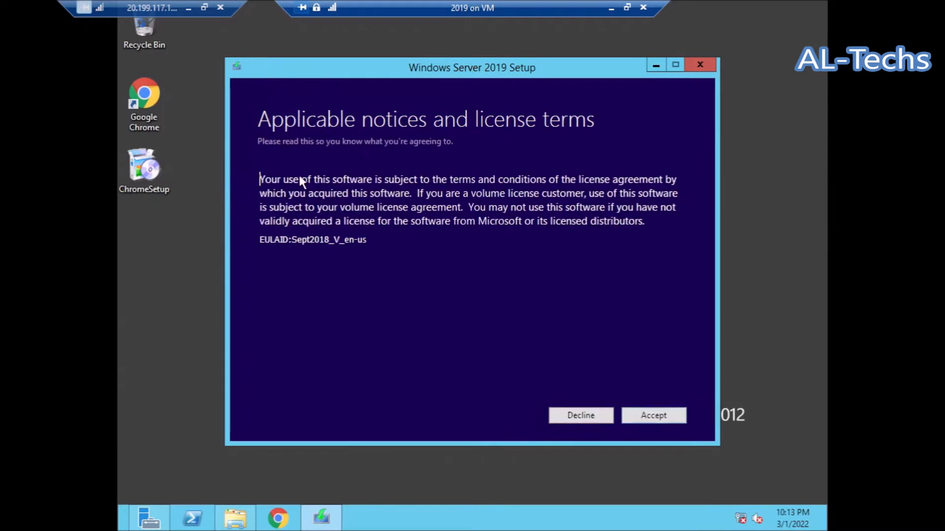
{"action": "left_click", "coordinate": [654, 415]}
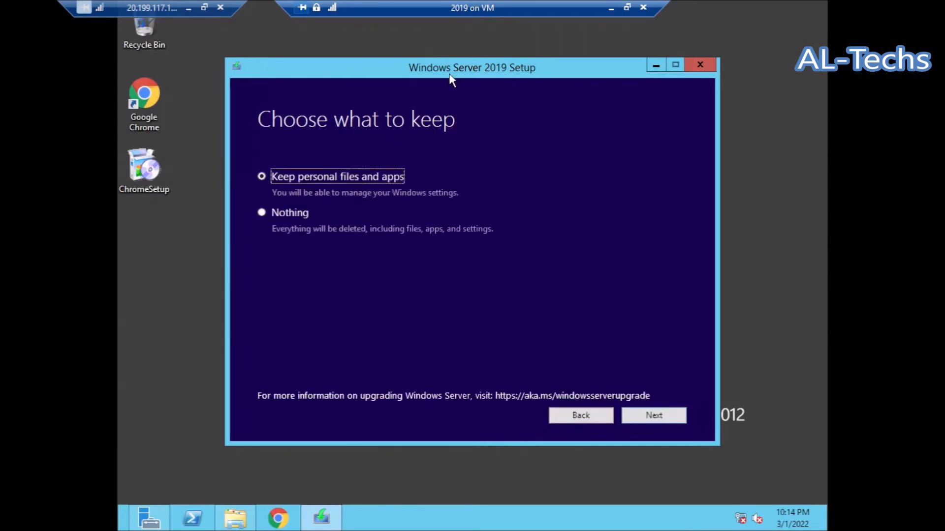
{"action": "left_click_drag", "start_coordinate": [449, 73], "coordinate": [434, 59]}
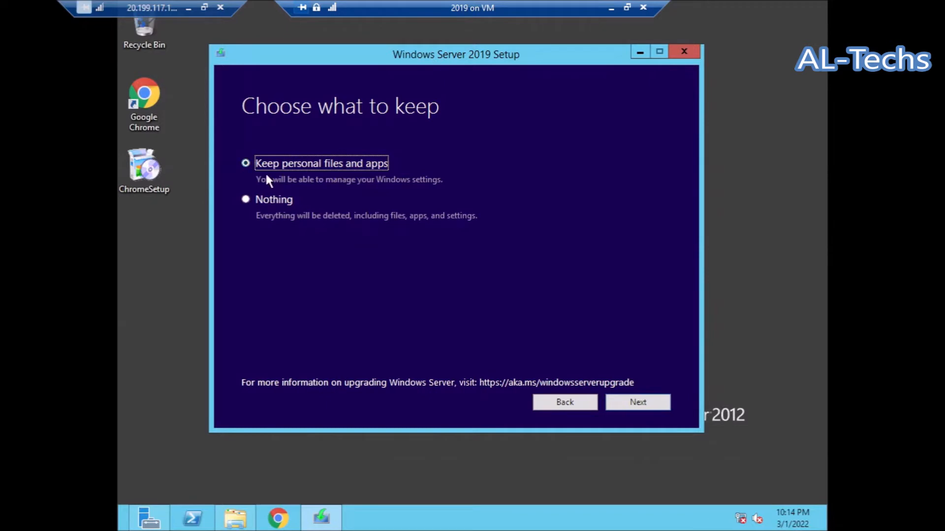
{"action": "left_click", "coordinate": [635, 402]}
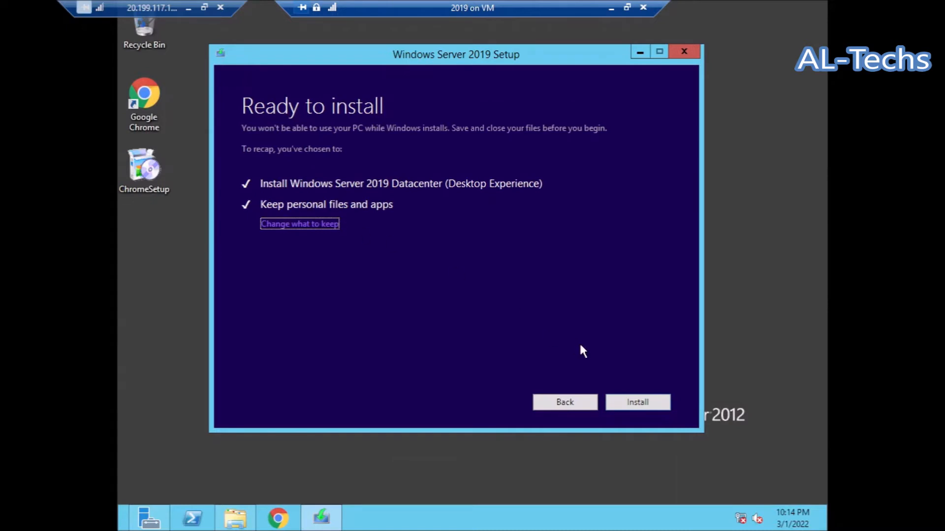
{"action": "left_click", "coordinate": [654, 407]}
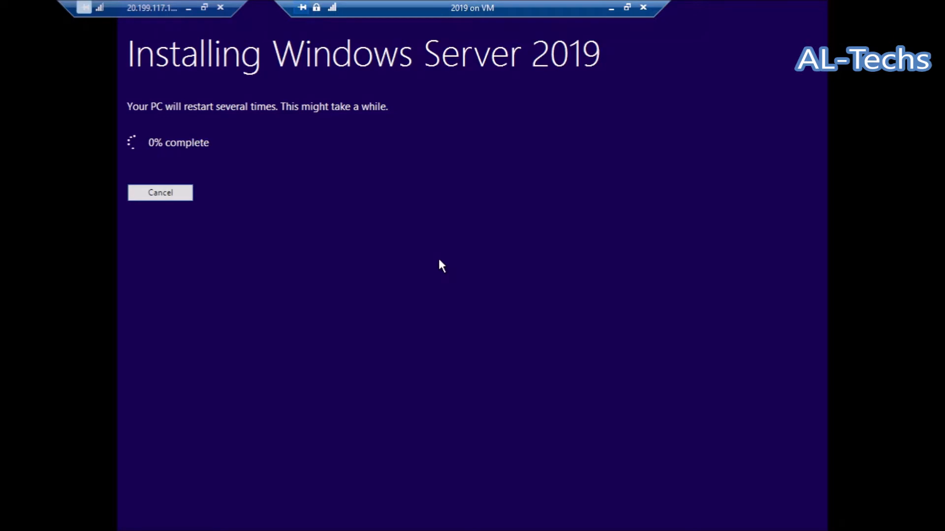
- Exit full-screen on the remote session and wait for the upgraded VM's lock screen
{"action": "double_click", "coordinate": [460, 7]}
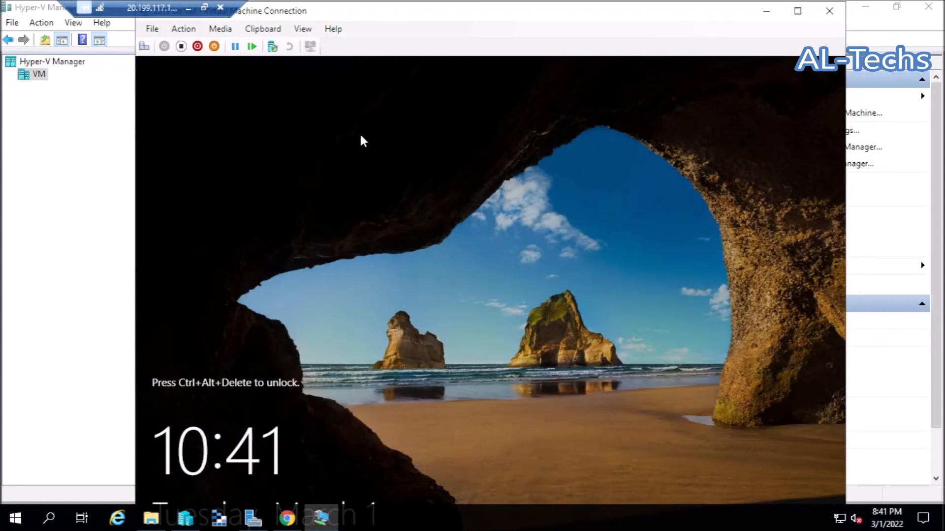
- Sign in with the account password, dismiss the paging-file notices, and go full-screen
{"action": "left_click", "coordinate": [144, 47]}
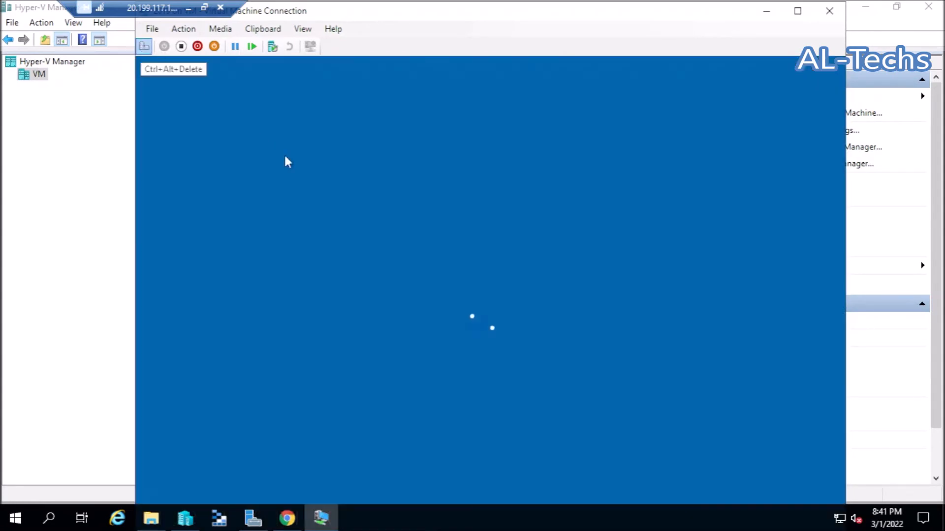
{"action": "type", "text": "••••••••••••"}
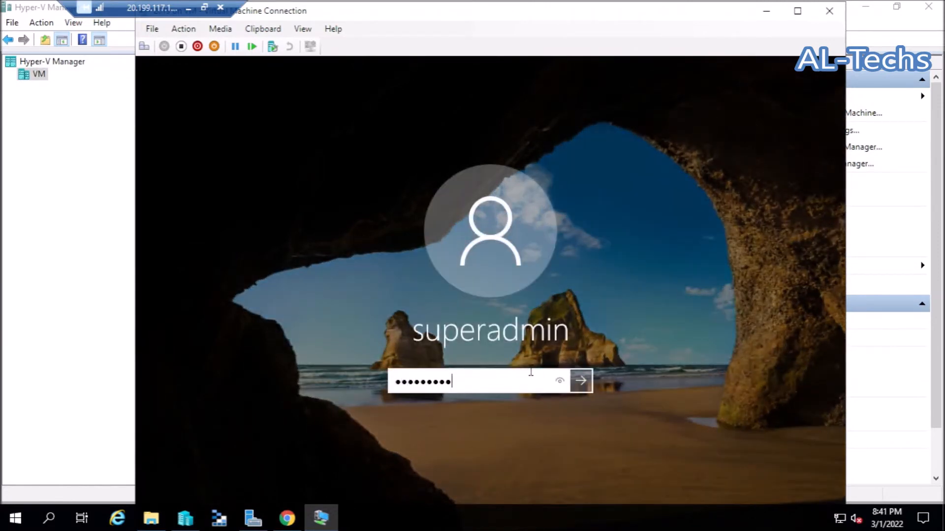
{"action": "key", "text": "Return"}
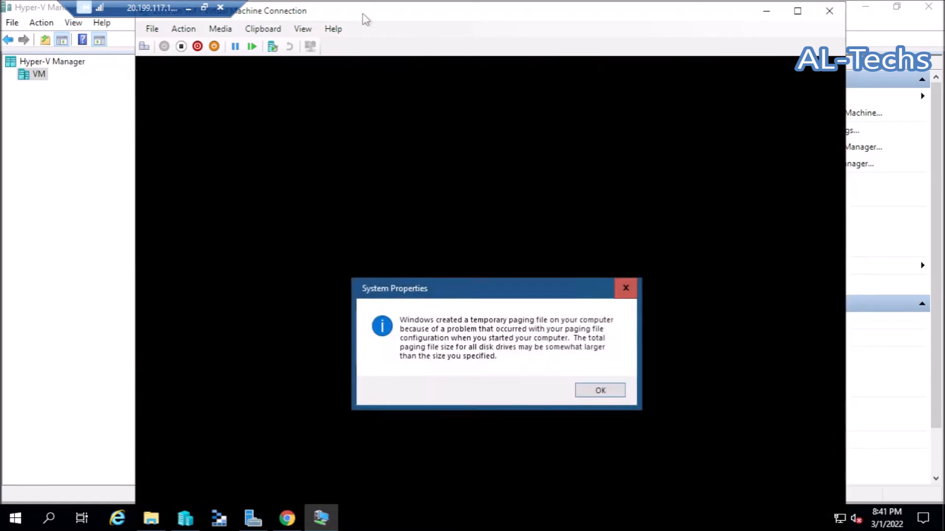
{"action": "left_click", "coordinate": [602, 391]}
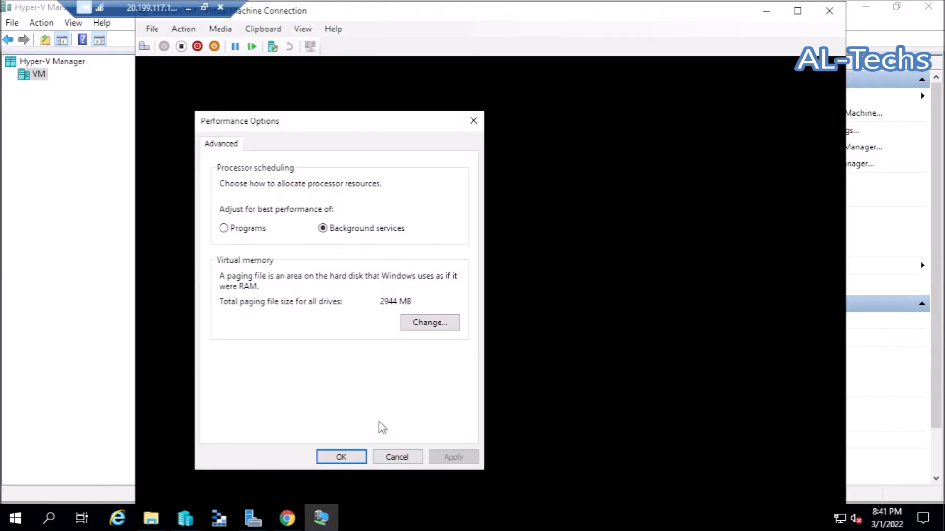
{"action": "left_click", "coordinate": [343, 466]}
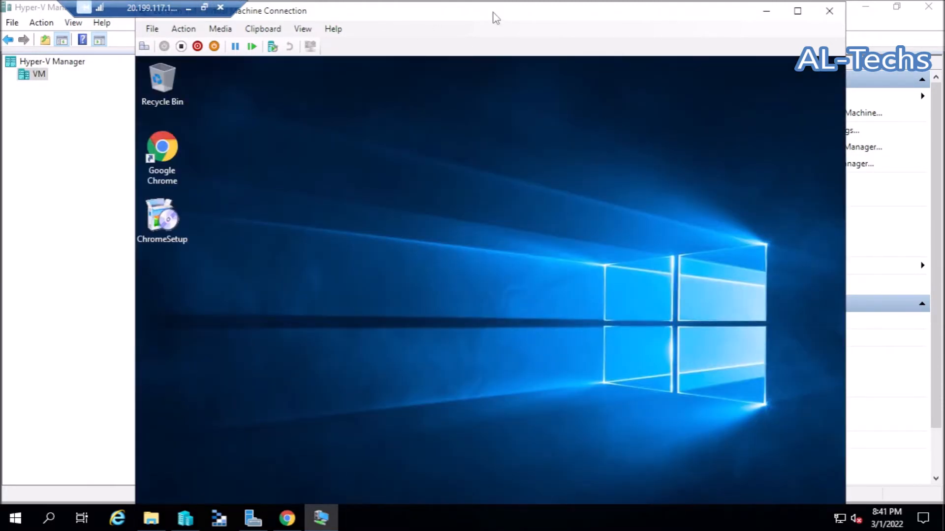
{"action": "double_click", "coordinate": [492, 14]}
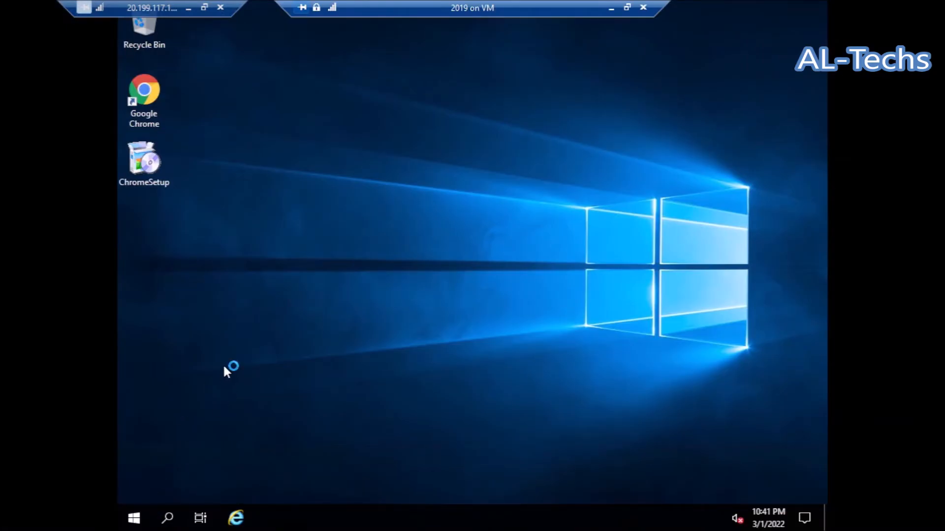
- Open Server Manager, close the Windows Admin Center prompt, and minimize it
{"action": "key", "text": "super"}
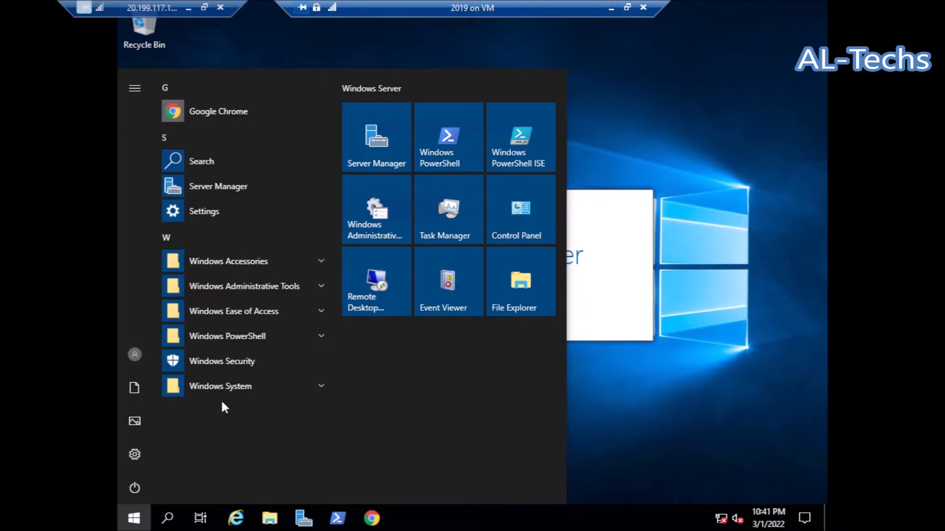
{"action": "left_click", "coordinate": [581, 125]}
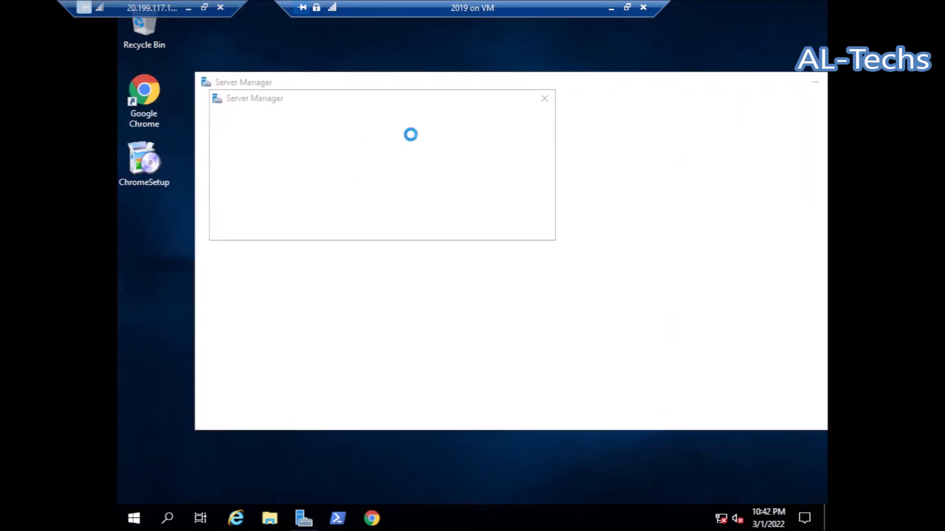
{"action": "left_click", "coordinate": [547, 100]}
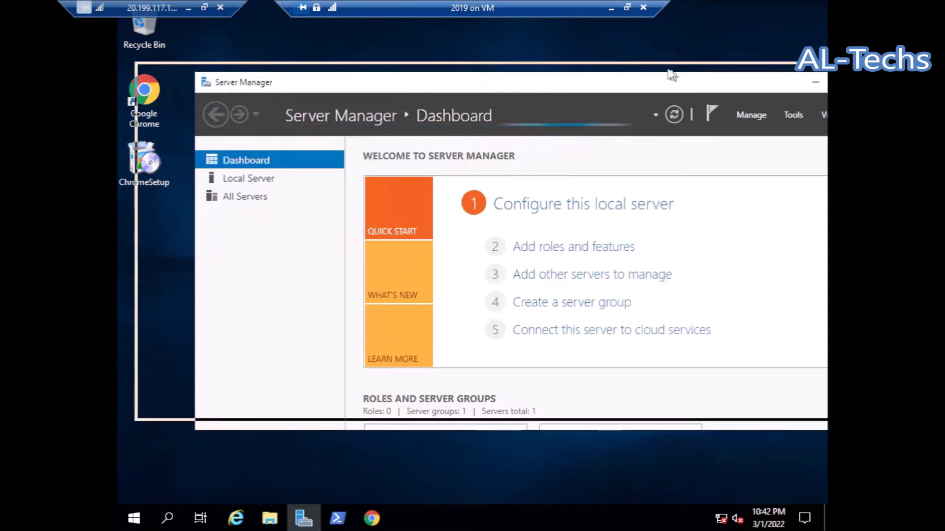
{"action": "left_click", "coordinate": [752, 73]}
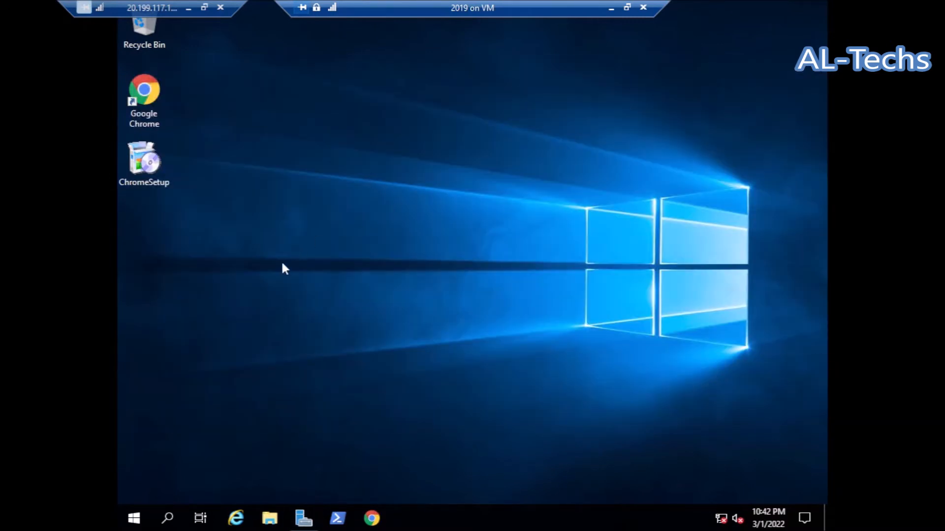
- Run winver to confirm Windows Server 2019 version 1809, then leave full-screen view
{"action": "left_click", "coordinate": [140, 512]}
{"action": "left_click", "coordinate": [139, 514]}
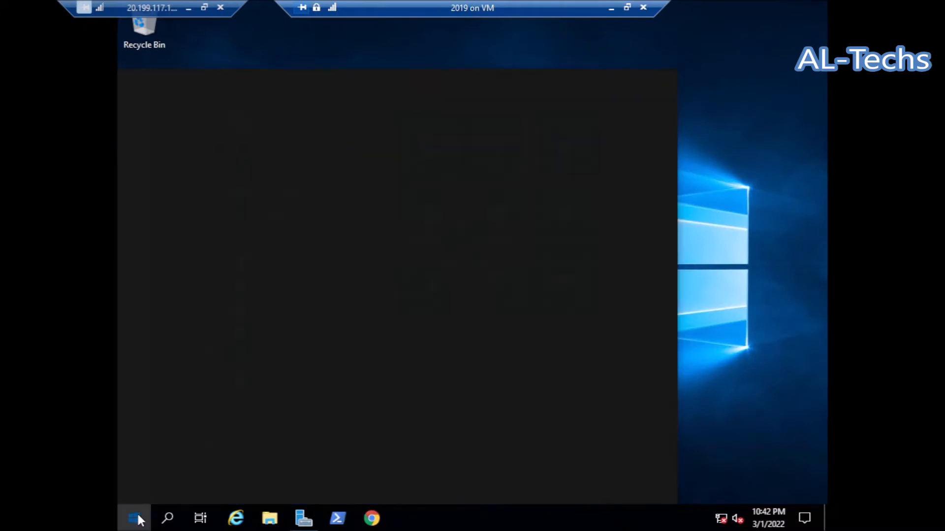
{"action": "type", "text": "winver"}
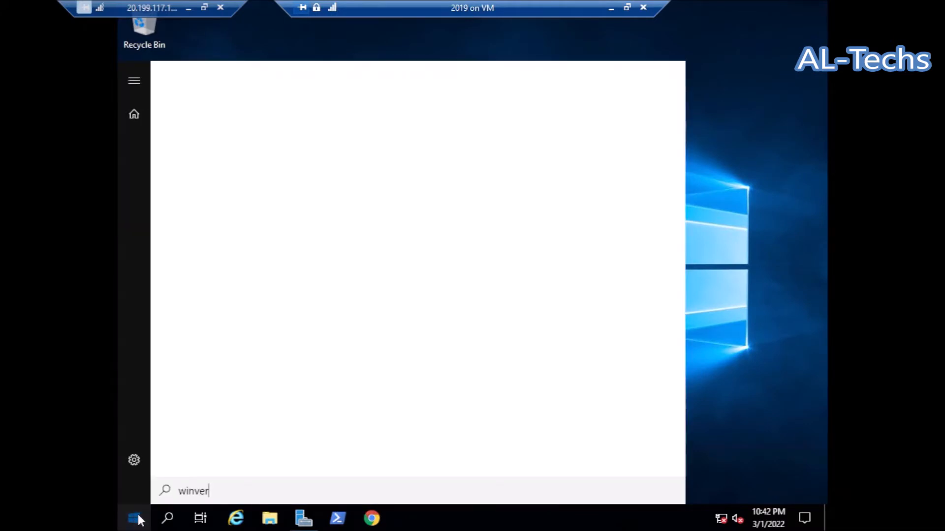
{"action": "key", "text": "Return"}
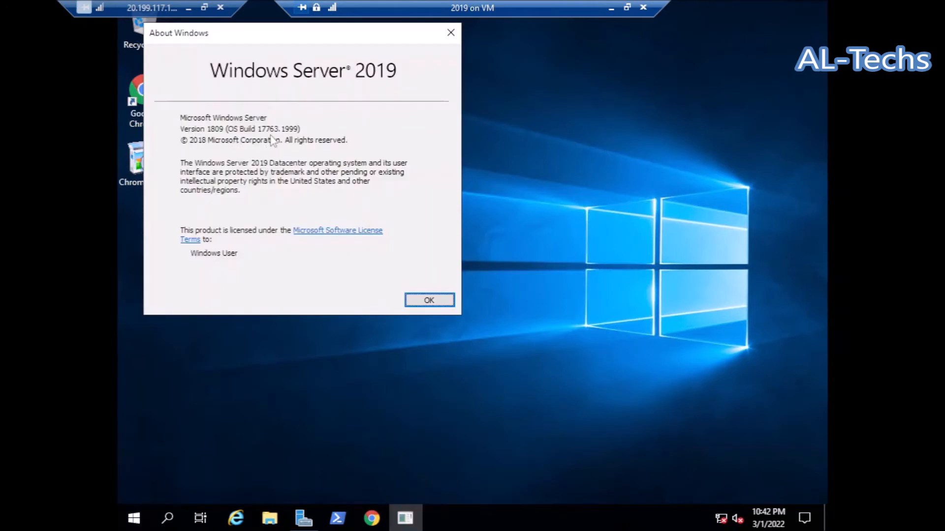
{"action": "left_click", "coordinate": [429, 299]}
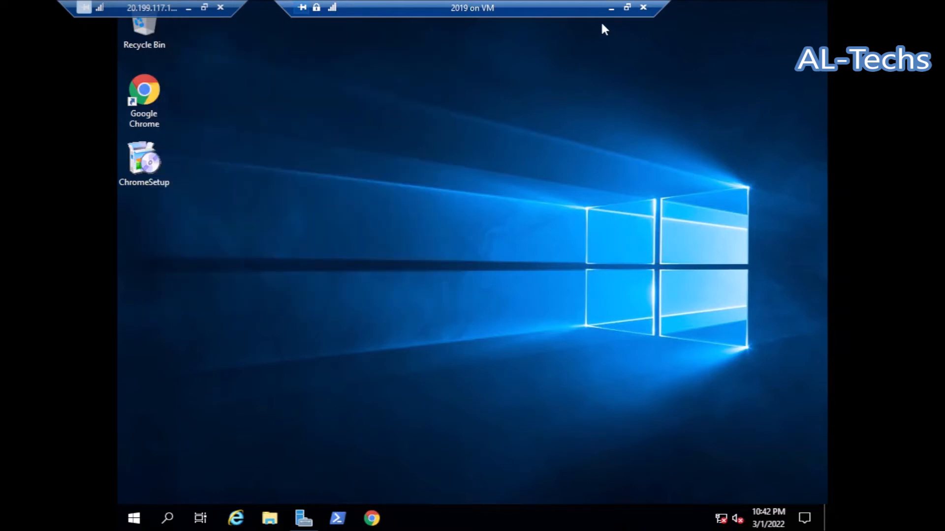
{"action": "left_click", "coordinate": [627, 7]}
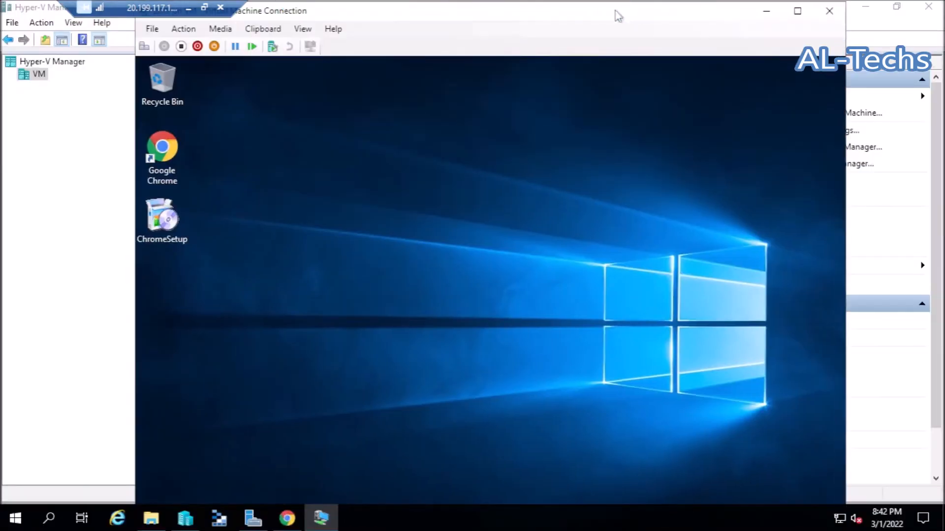
- Shut down VM 2019 from its security screen and close the connection window
{"action": "left_click", "coordinate": [144, 47]}
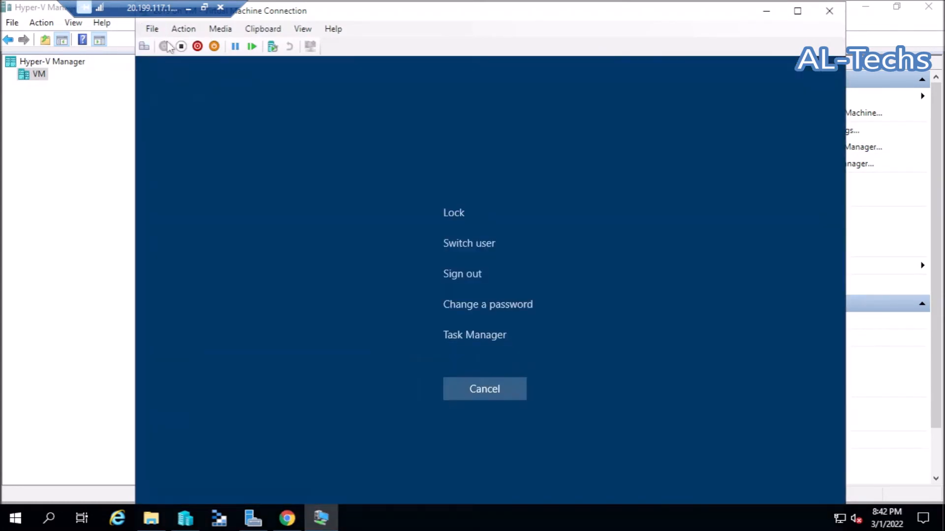
{"action": "left_click", "coordinate": [199, 48]}
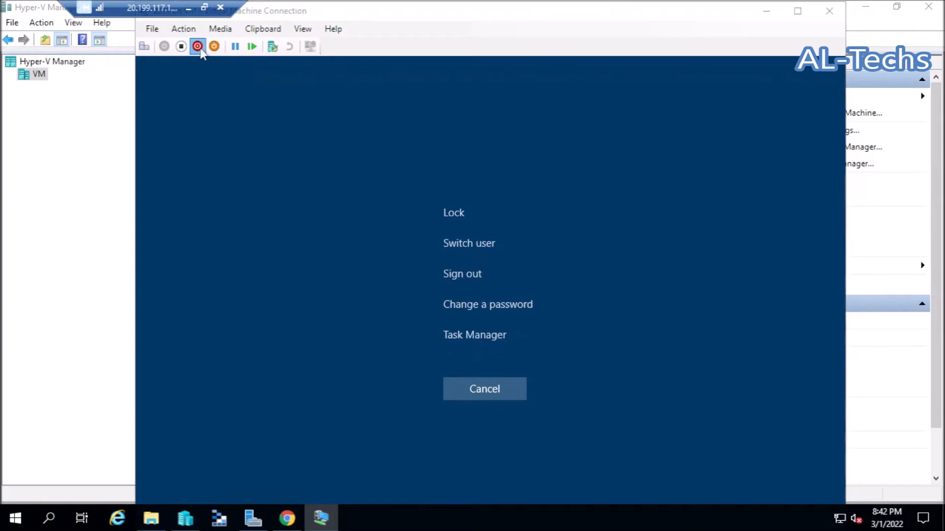
{"action": "left_click", "coordinate": [515, 294]}
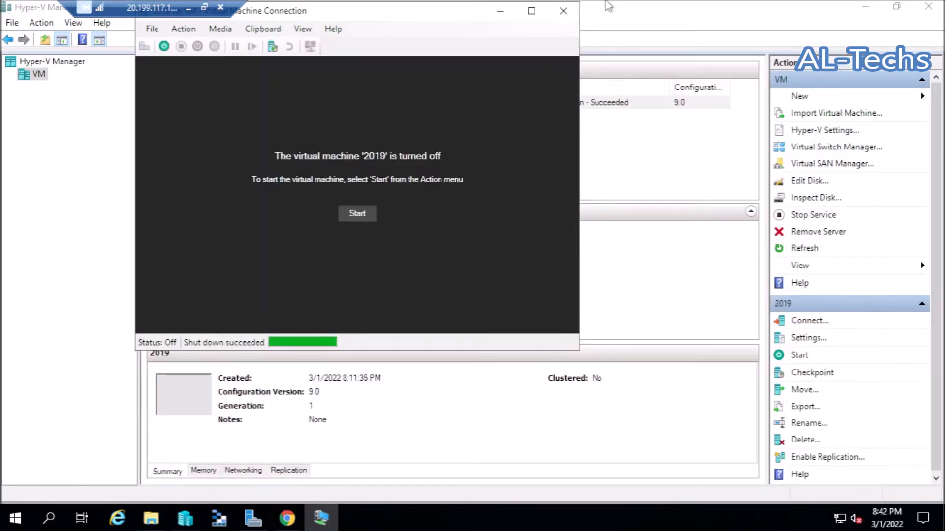
{"action": "left_click", "coordinate": [563, 11]}
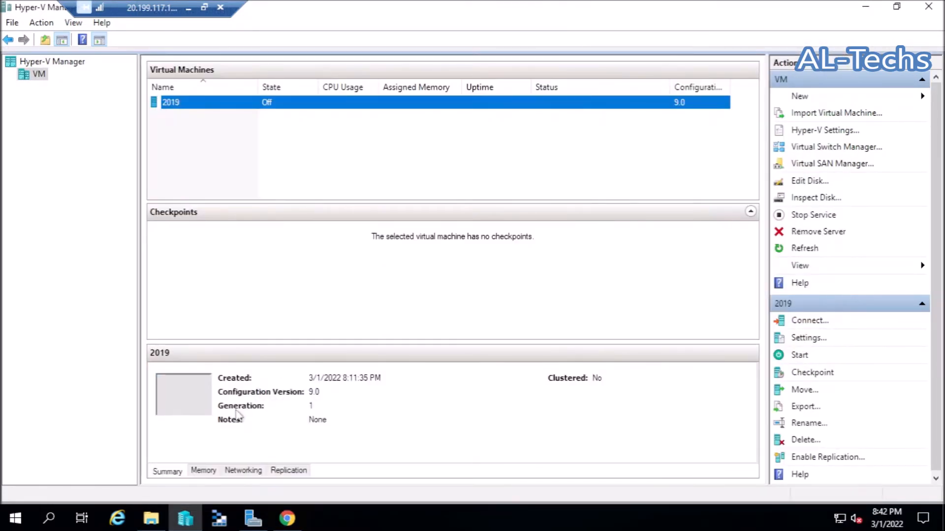
- Refresh Downloads to check 2019.vhd, then minimize the remote session back to the Azure portal
{"action": "left_click", "coordinate": [865, 7]}
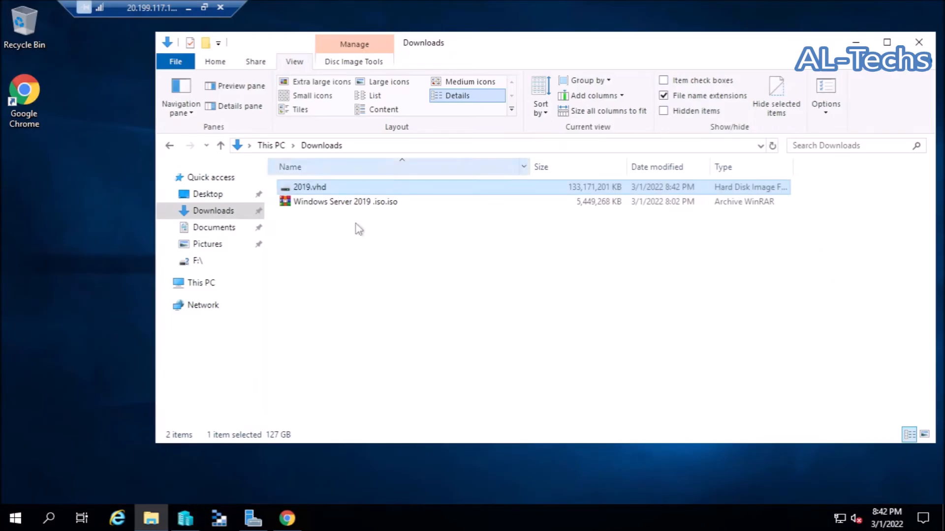
{"action": "right_click", "coordinate": [393, 259]}
{"action": "left_click", "coordinate": [449, 310]}
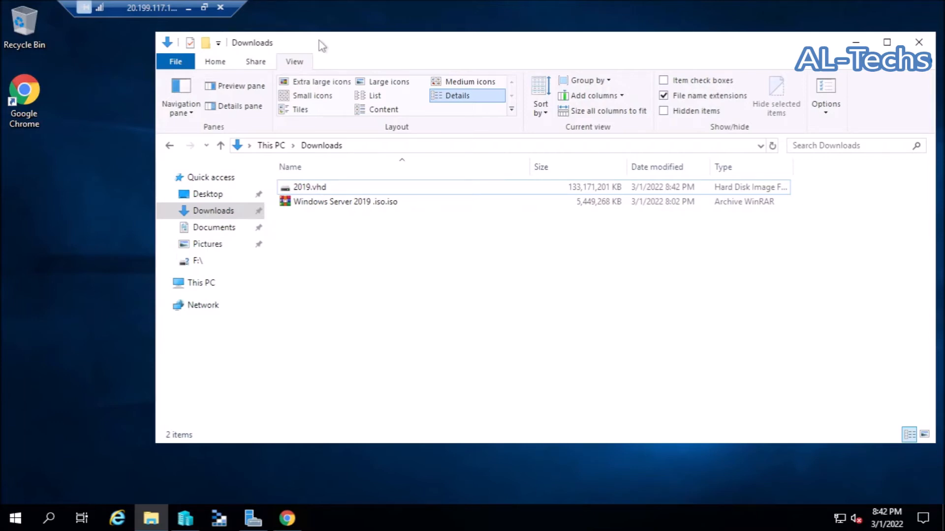
{"action": "left_click_drag", "start_coordinate": [342, 43], "coordinate": [333, 34]}
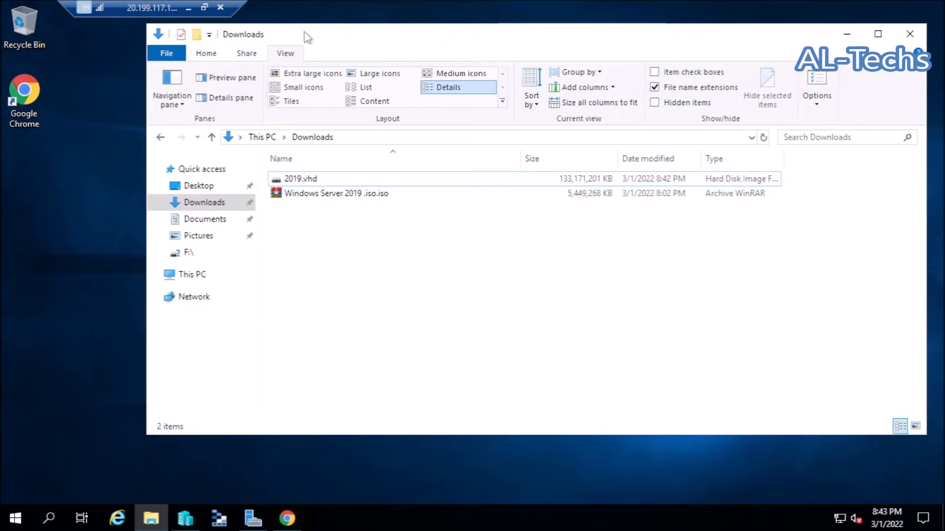
{"action": "left_click", "coordinate": [189, 8]}
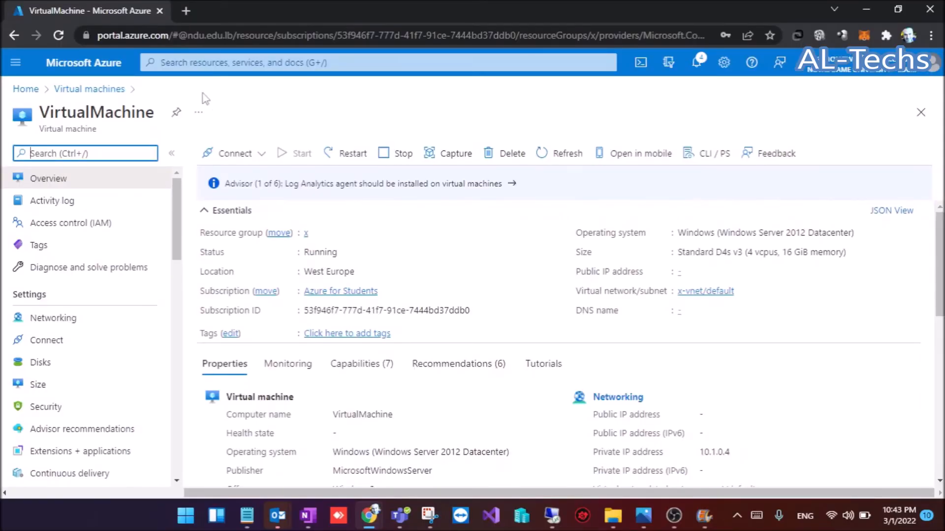
- Search 'storage', open Storage accounts, and begin creating a new storage account
{"action": "left_click", "coordinate": [242, 61]}
{"action": "type", "text": "storage"}
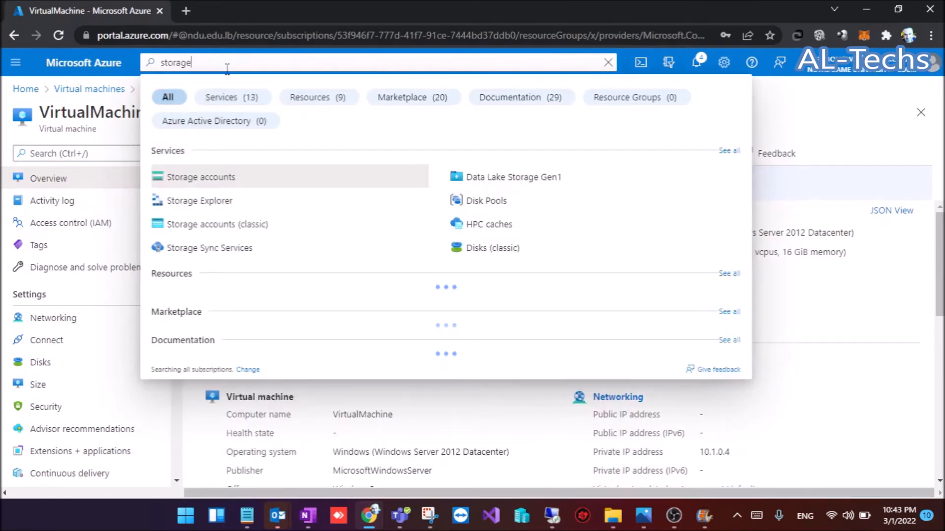
{"action": "left_click", "coordinate": [219, 177]}
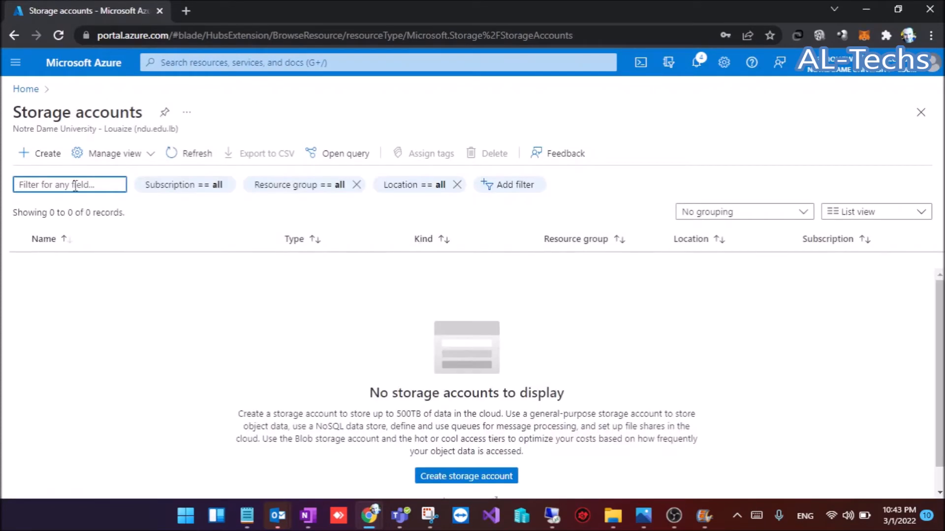
{"action": "left_click", "coordinate": [43, 164]}
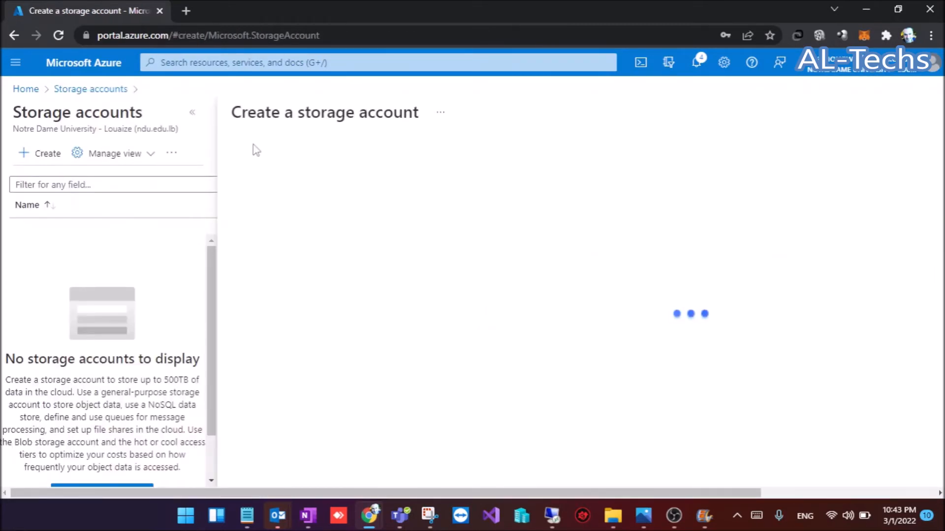
{"action": "left_click", "coordinate": [192, 112]}
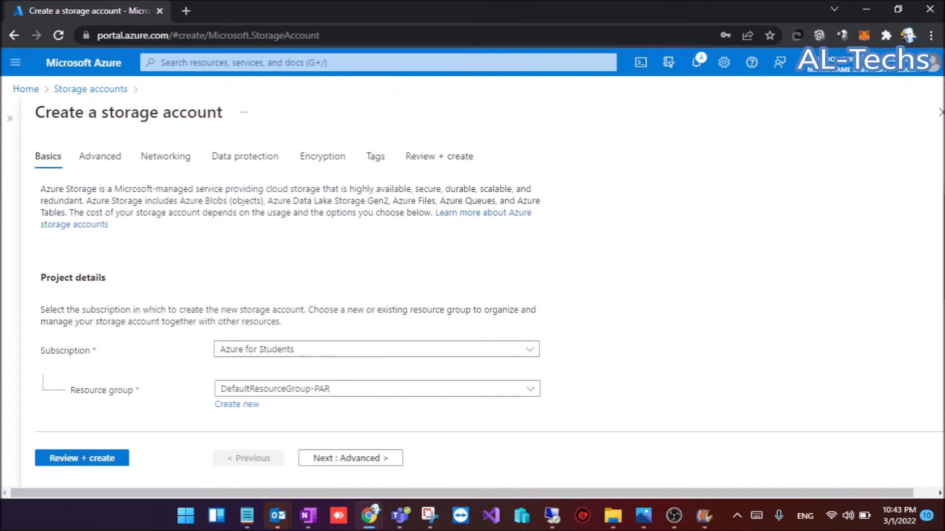
- Choose an existing resource group and name the storage account testforazureupgrade
{"action": "left_click", "coordinate": [939, 492]}
{"action": "left_click_drag", "start_coordinate": [926, 273], "coordinate": [929, 324]}
{"action": "left_click", "coordinate": [420, 250]}
{"action": "left_click", "coordinate": [256, 408]}
{"action": "left_click", "coordinate": [252, 382]}
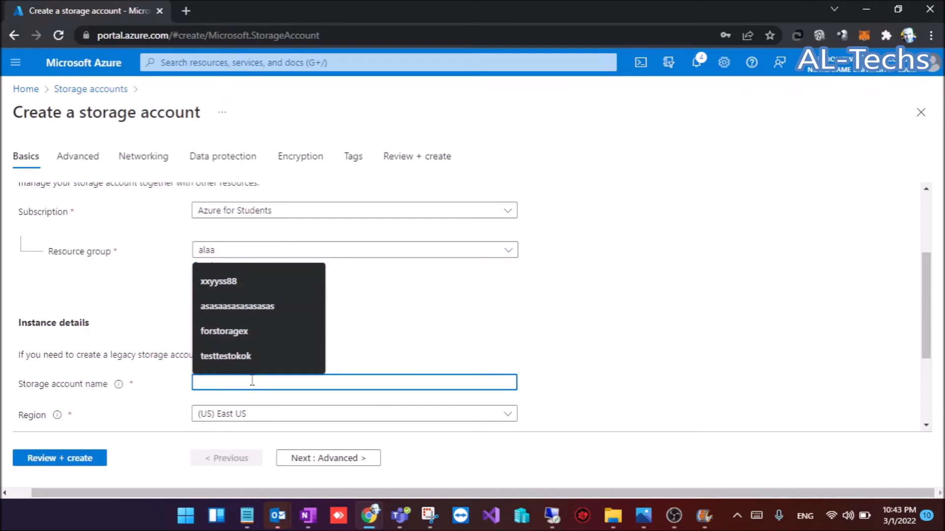
{"action": "type", "text": "testfora"}
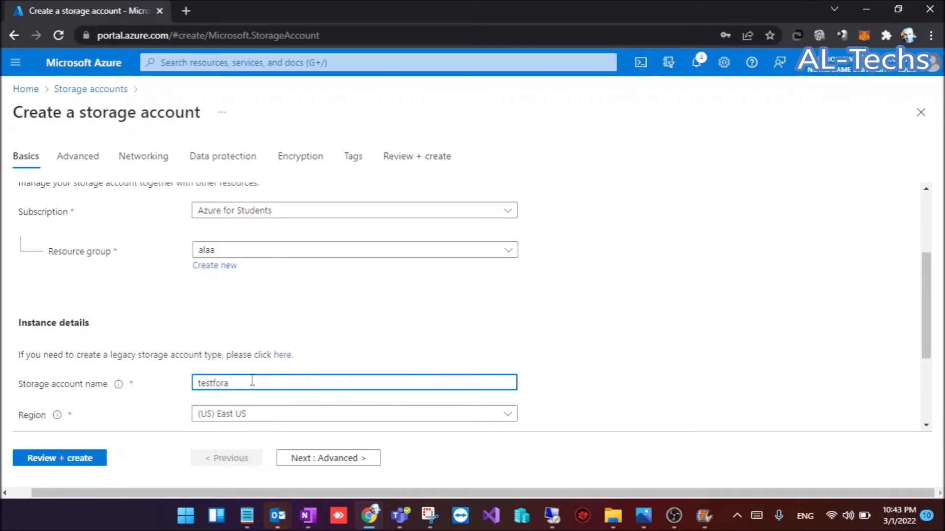
{"action": "type", "text": "zureupgrade"}
{"action": "left_click_drag", "start_coordinate": [930, 280], "coordinate": [929, 316]}
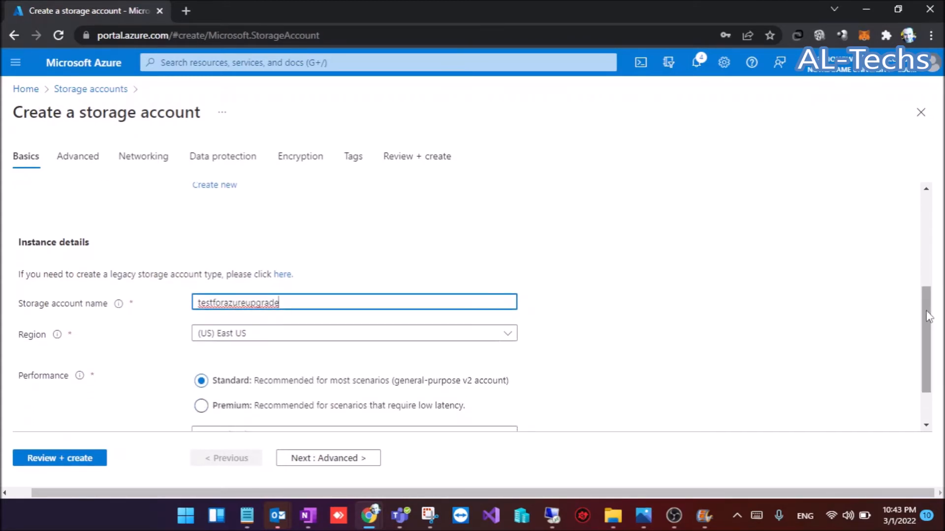
{"action": "left_click", "coordinate": [443, 307]}
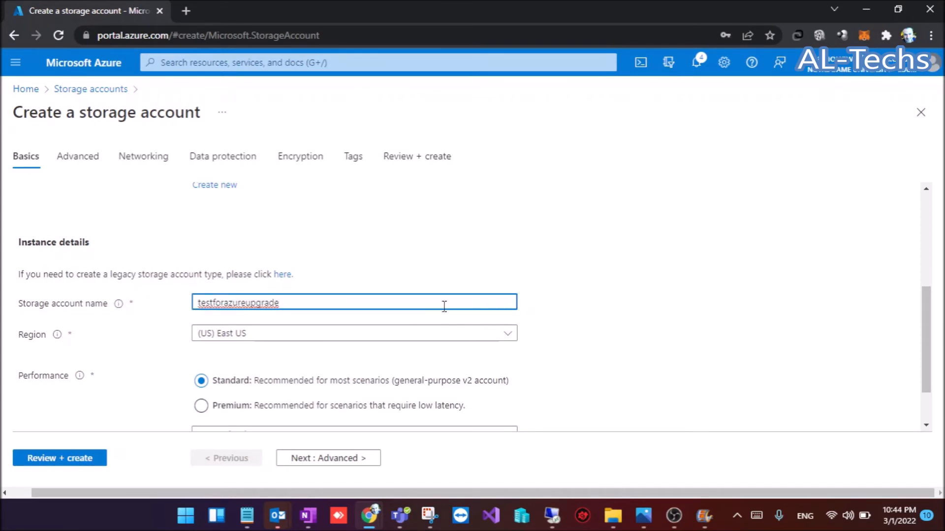
- Set region to (Europe) West Europe and redundancy to LRS, then go to Advanced
{"action": "left_click", "coordinate": [327, 341]}
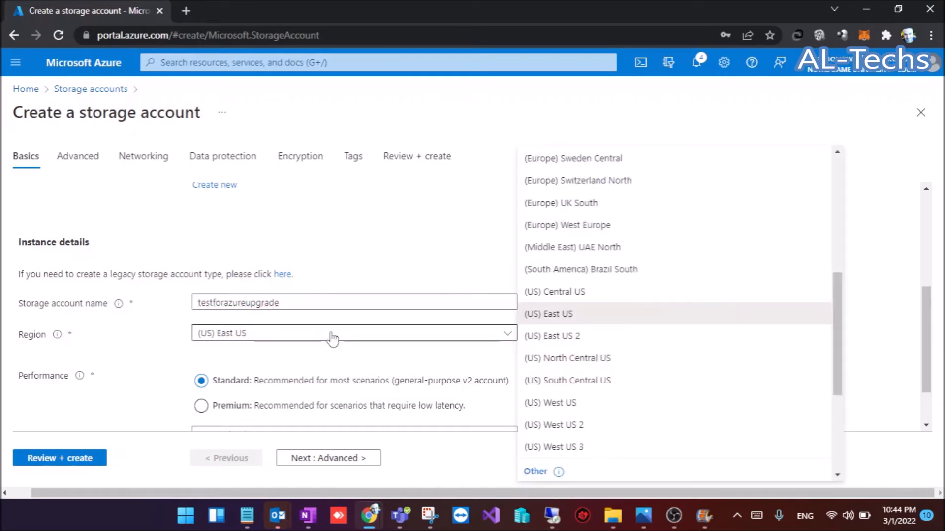
{"action": "left_click", "coordinate": [609, 227]}
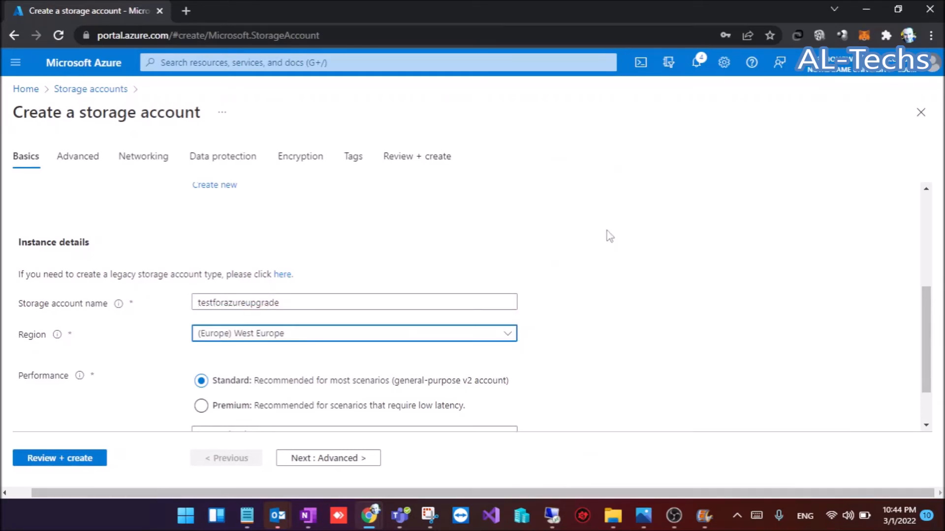
{"action": "scroll", "coordinate": [904, 303], "scroll_direction": "down", "scroll_amount": 2}
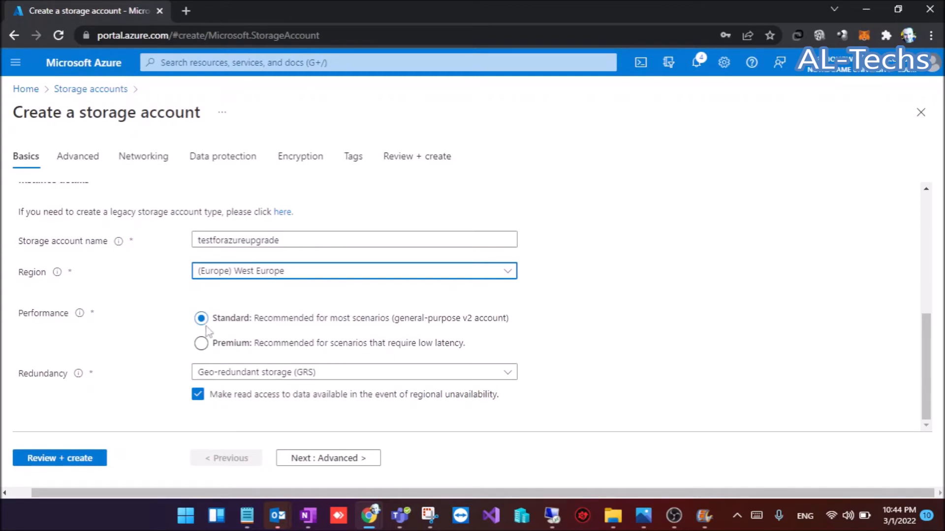
{"action": "left_click", "coordinate": [266, 373]}
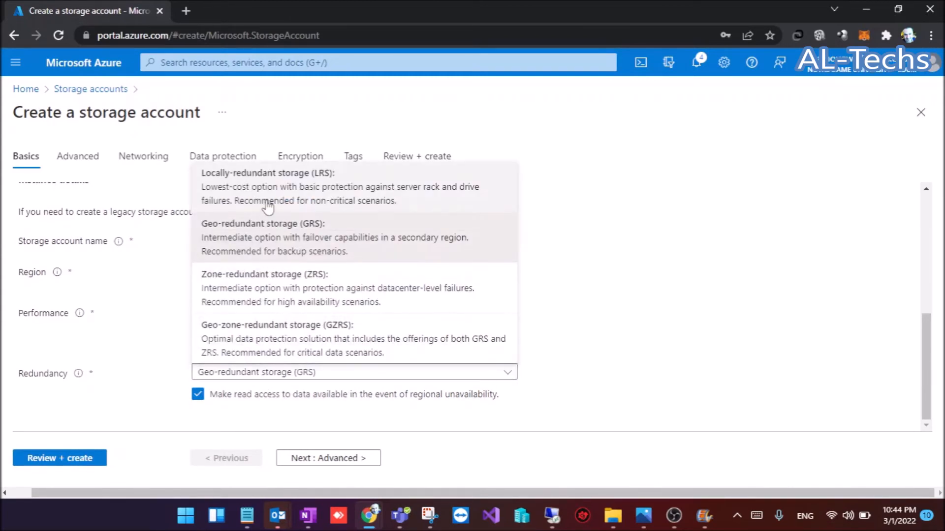
{"action": "left_click", "coordinate": [273, 194]}
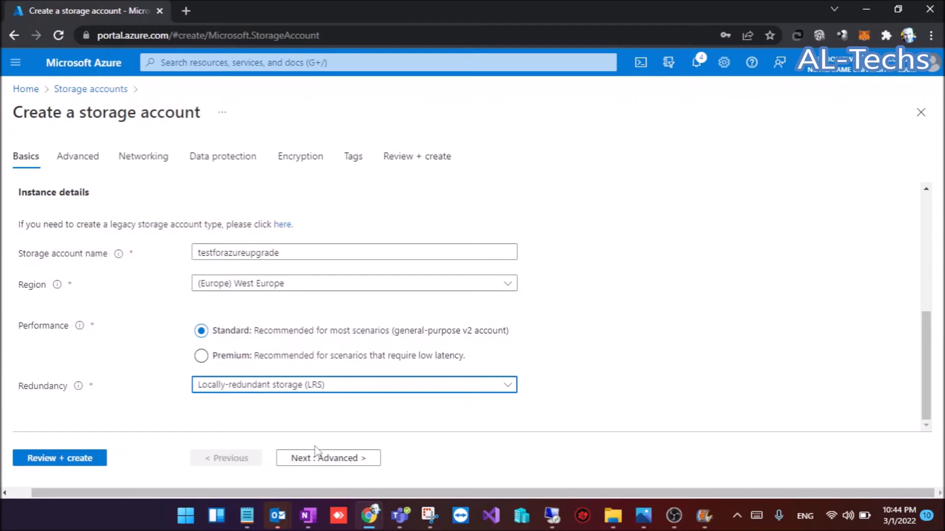
{"action": "left_click", "coordinate": [321, 462]}
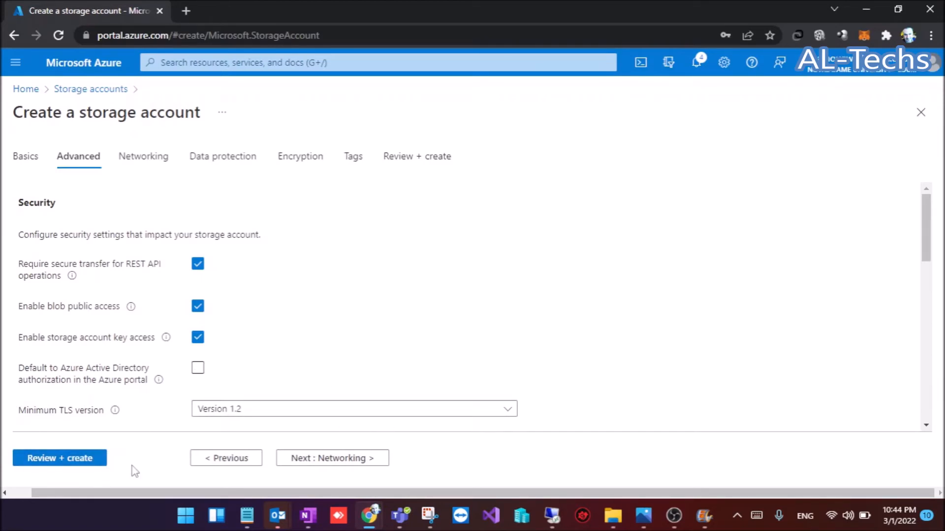
- Create the testforazureupgrade storage account, then open its Storage browser (preview)
{"action": "left_click", "coordinate": [57, 460]}
{"action": "left_click", "coordinate": [41, 458]}
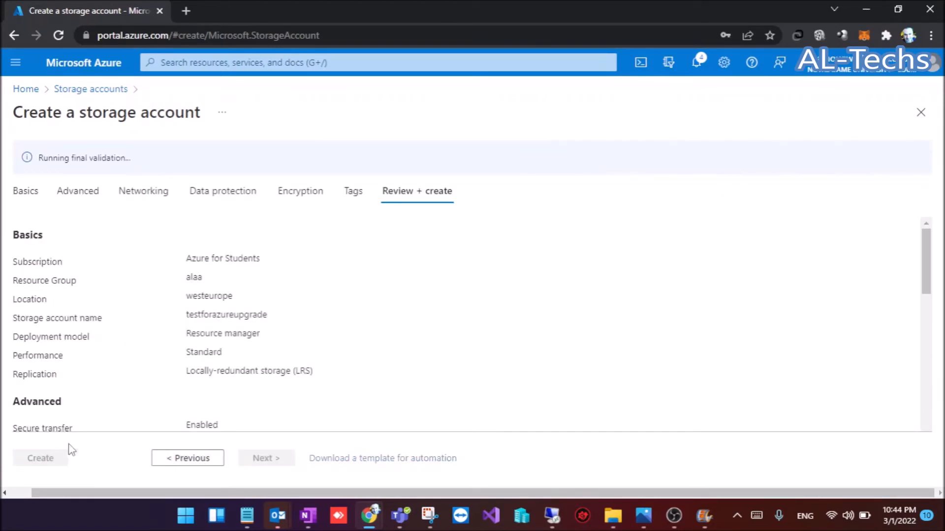
{"action": "left_click", "coordinate": [44, 458]}
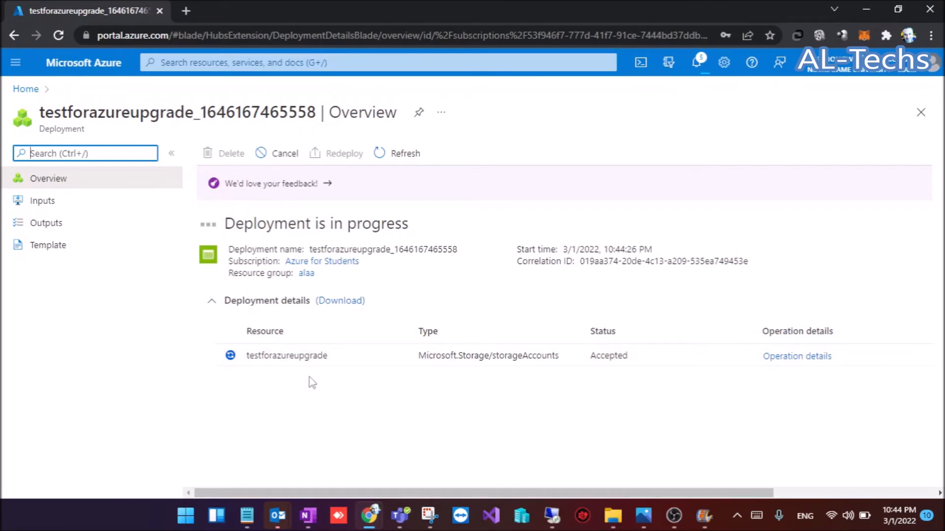
{"action": "left_click", "coordinate": [280, 356]}
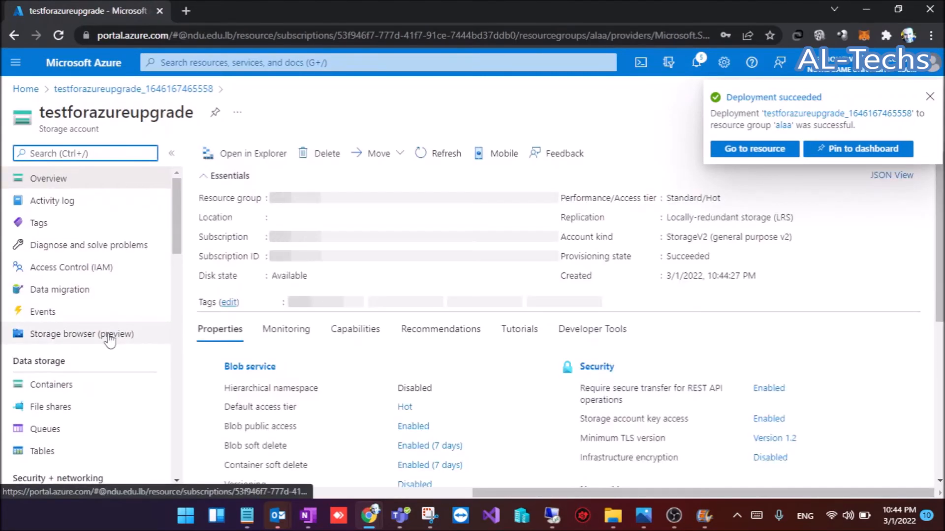
{"action": "left_click", "coordinate": [109, 336]}
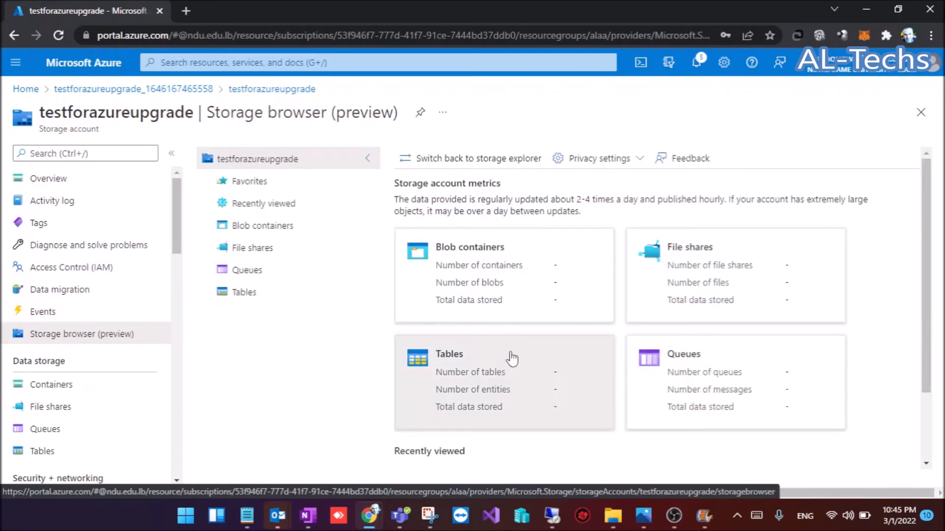
- Add a blob container named upload with Blob public access level, then switch to the remote desktop
{"action": "left_click", "coordinate": [507, 305]}
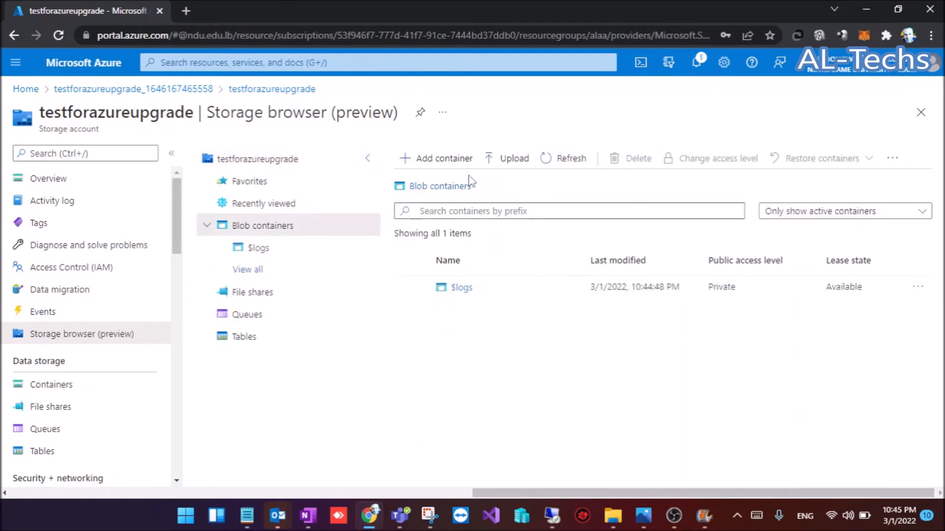
{"action": "left_click", "coordinate": [440, 170]}
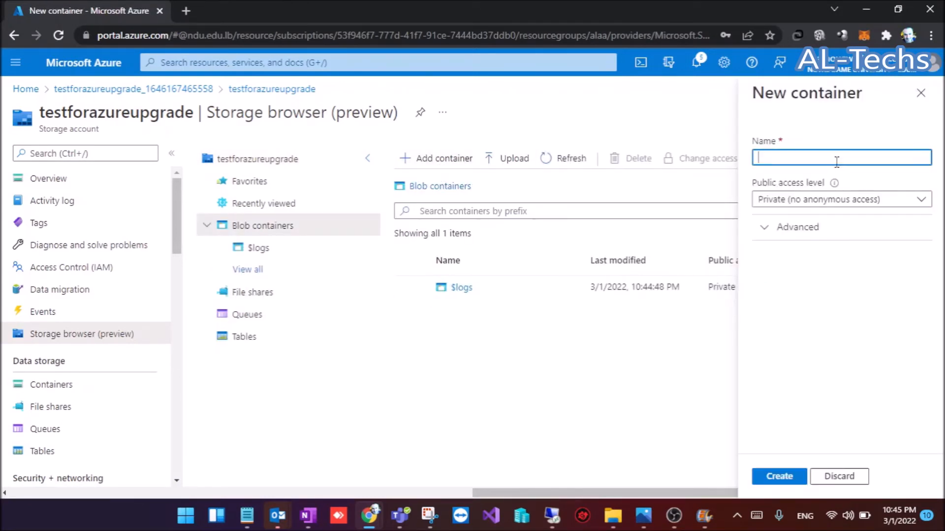
{"action": "type", "text": "upgra"}
{"action": "left_click", "coordinate": [822, 199]}
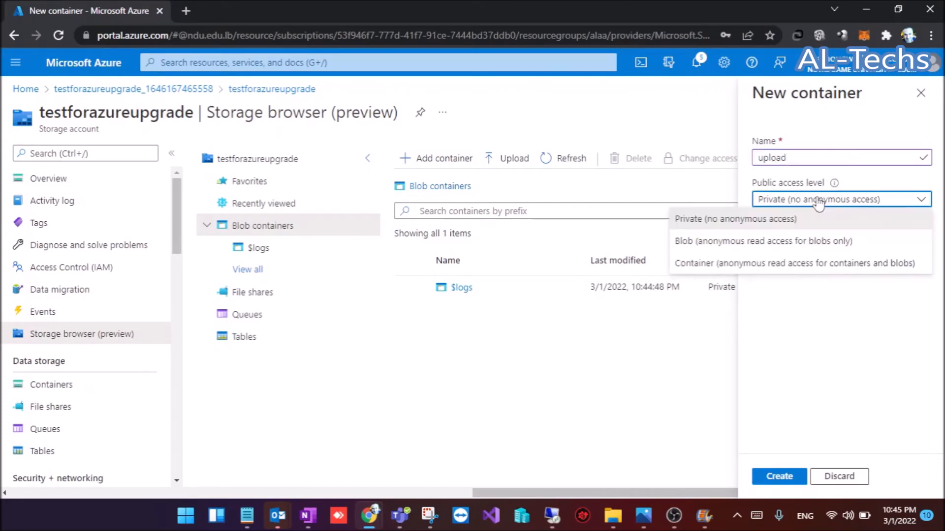
{"action": "left_click", "coordinate": [795, 242]}
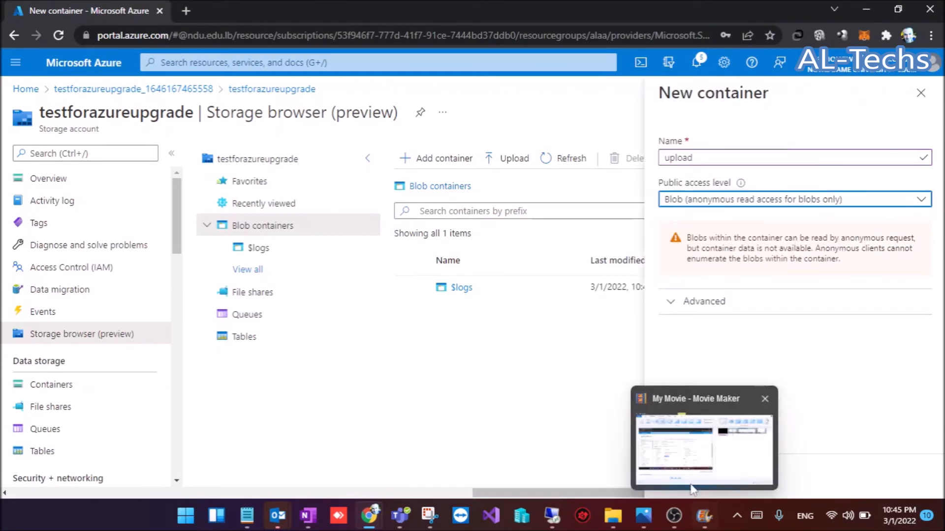
{"action": "left_click", "coordinate": [688, 477]}
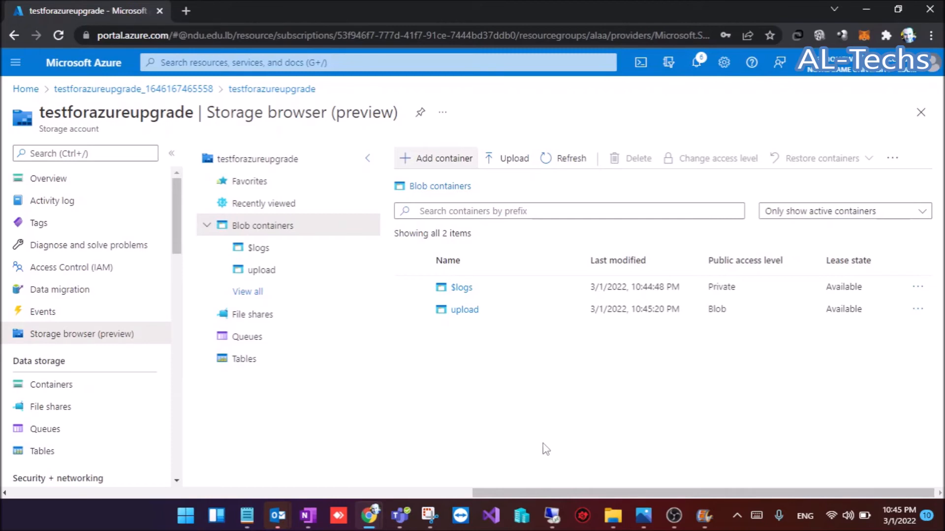
{"action": "left_click", "coordinate": [550, 515]}
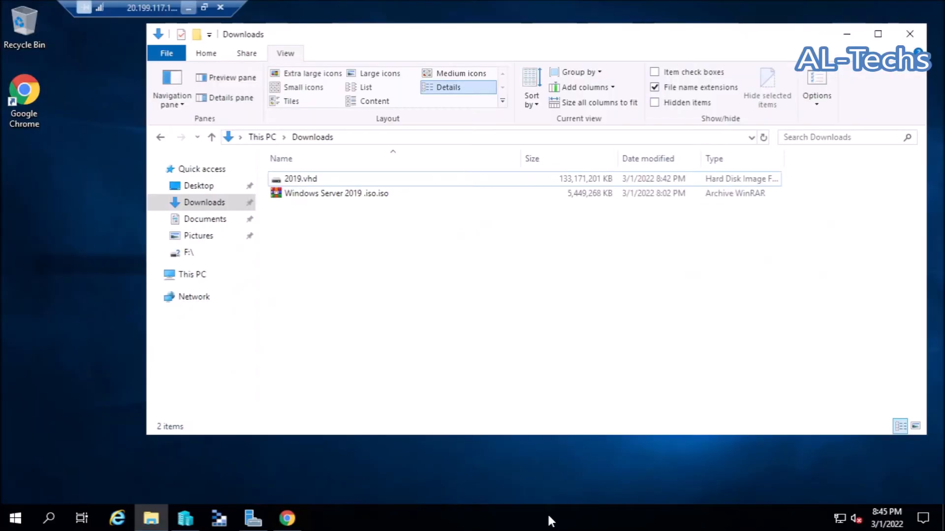
- Minimise the server's Downloads folder window
{"action": "left_click", "coordinate": [846, 34]}
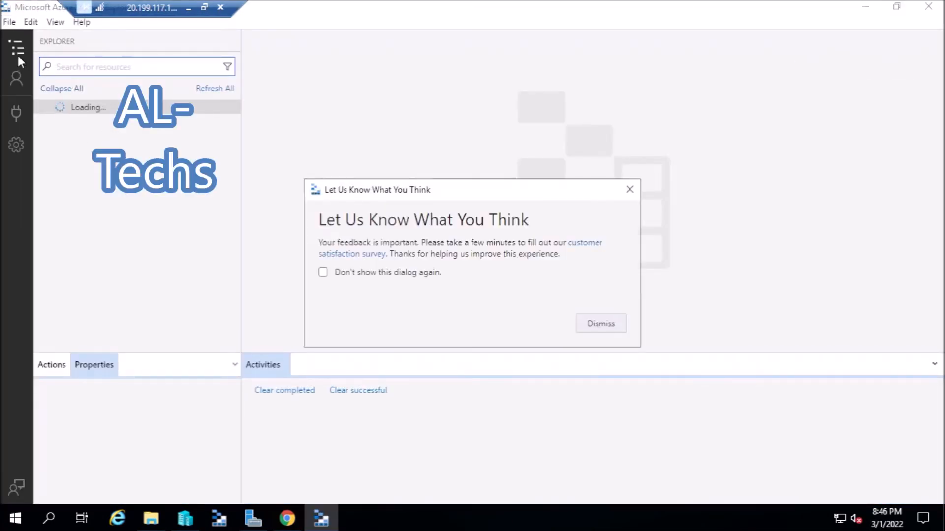
- Dismiss the feedback survey for good and get back to the resource explorer tree
{"action": "left_click", "coordinate": [410, 274]}
{"action": "left_click", "coordinate": [606, 324]}
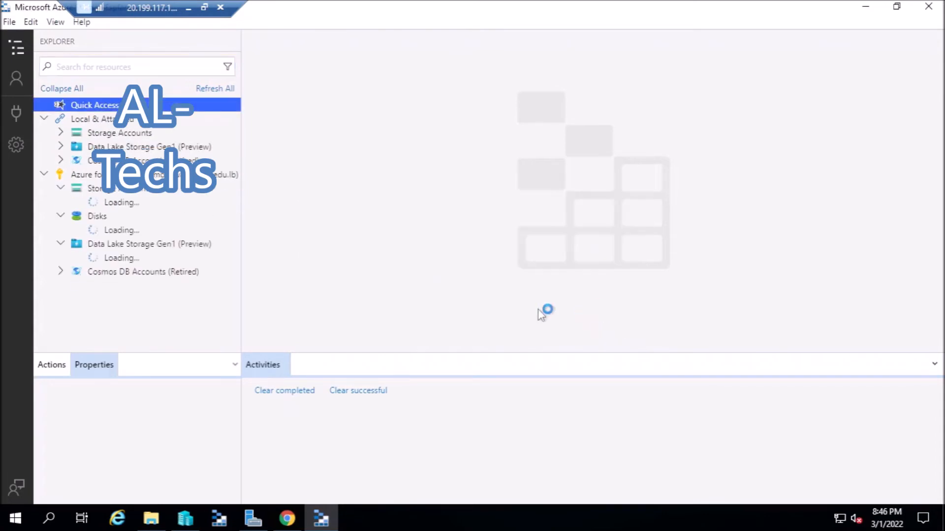
{"action": "left_click", "coordinate": [16, 49]}
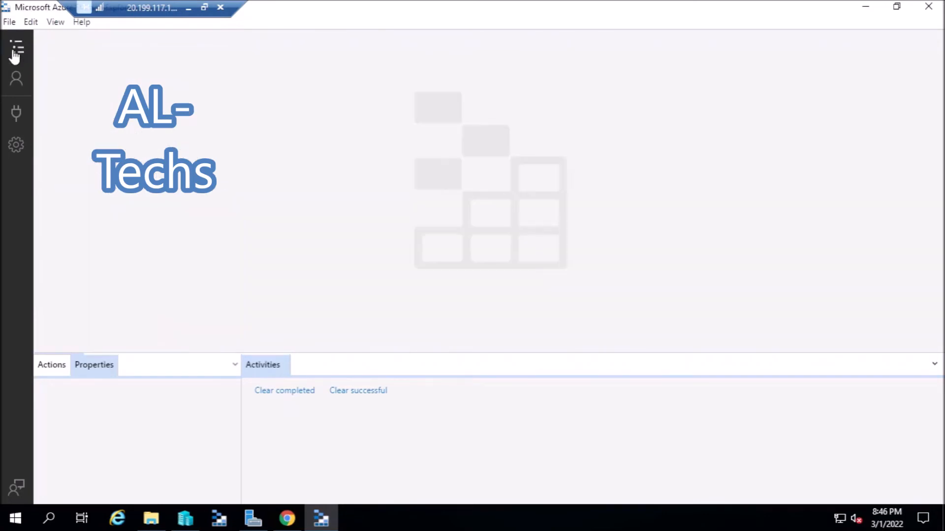
{"action": "left_click", "coordinate": [13, 83]}
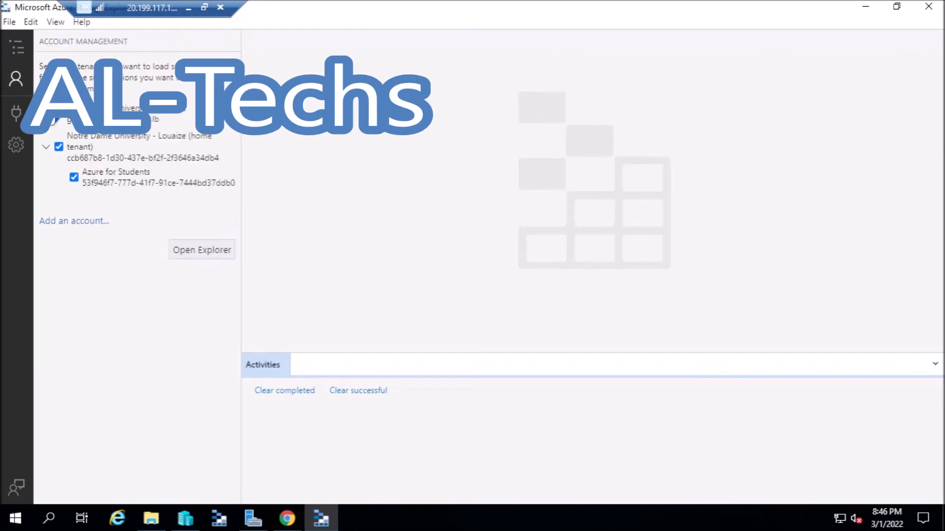
{"action": "left_click", "coordinate": [204, 250]}
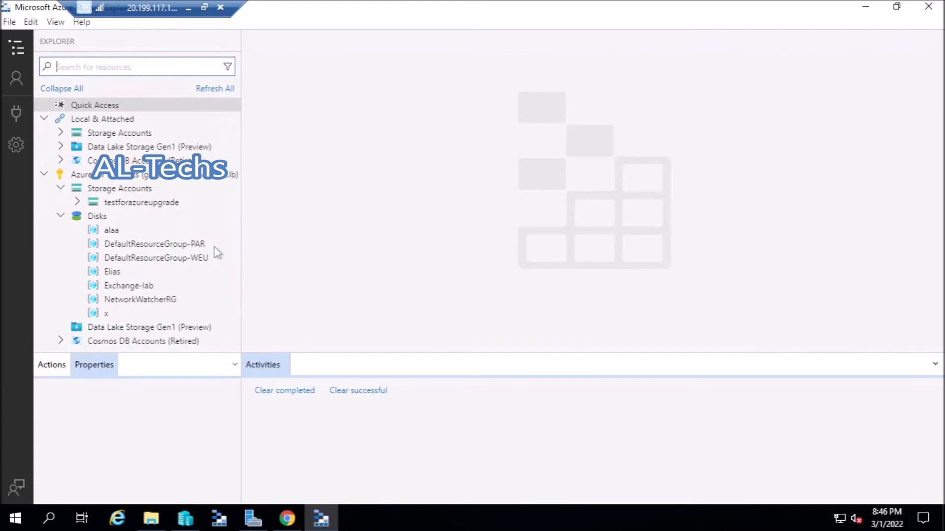
- Expand testforazureupgrade's Blob Containers in the tree and open the upload container
{"action": "left_click", "coordinate": [129, 231]}
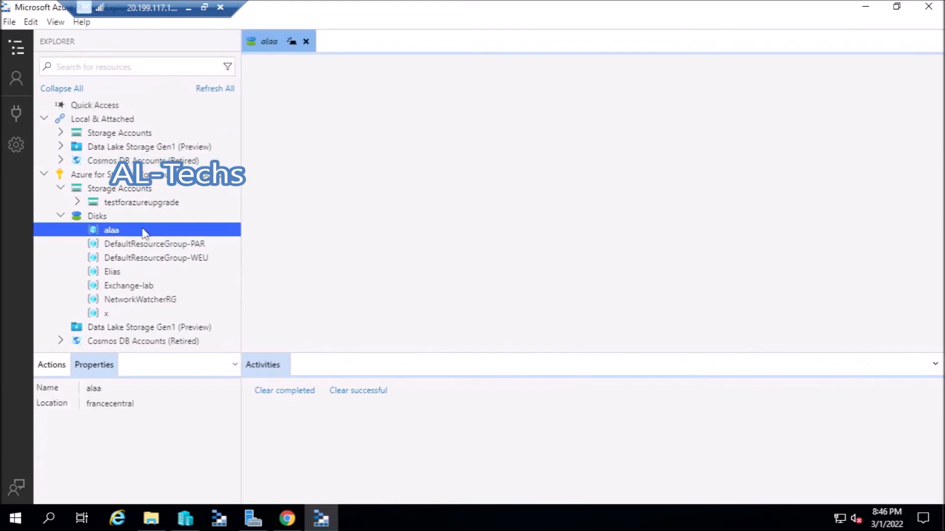
{"action": "double_click", "coordinate": [143, 231]}
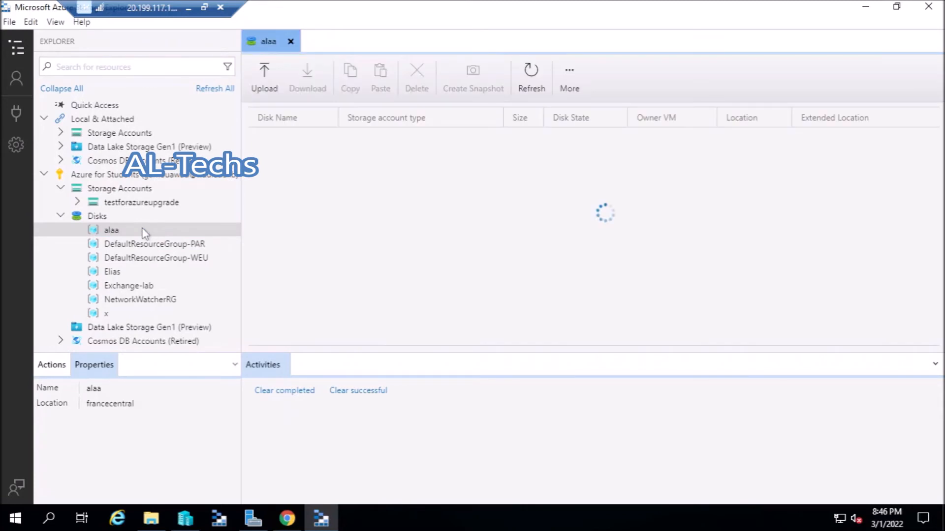
{"action": "double_click", "coordinate": [102, 214]}
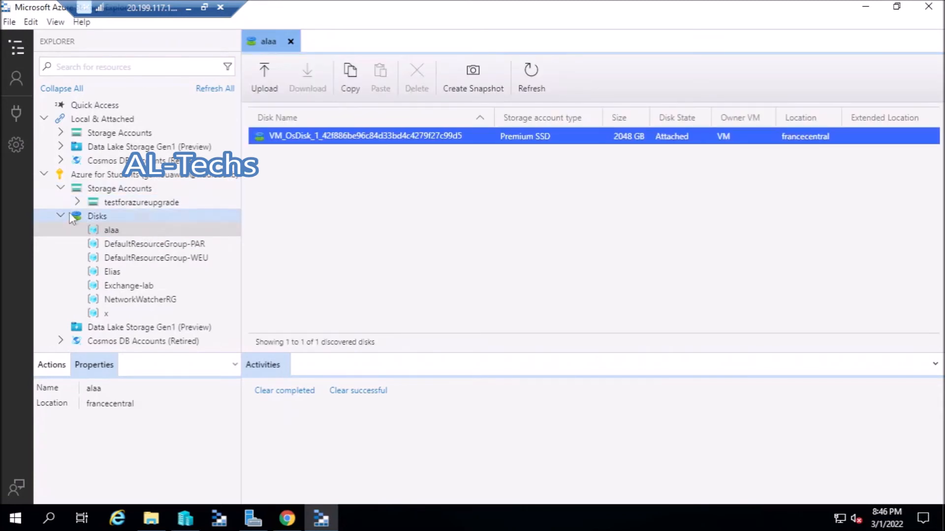
{"action": "left_click", "coordinate": [117, 202]}
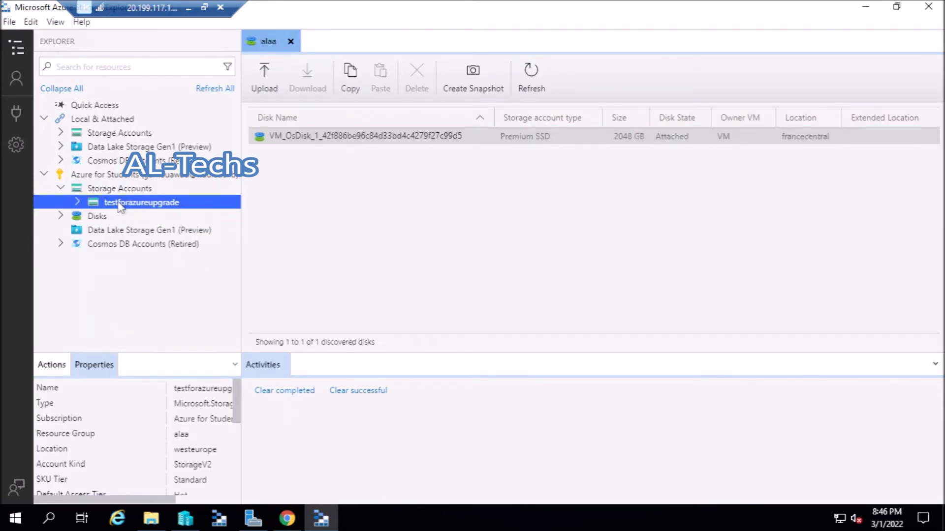
{"action": "double_click", "coordinate": [120, 205]}
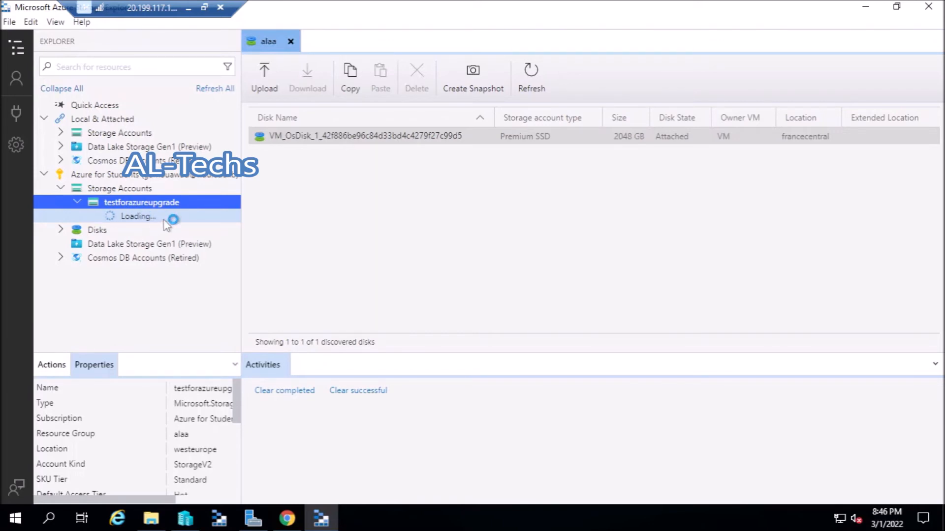
{"action": "left_click", "coordinate": [151, 219]}
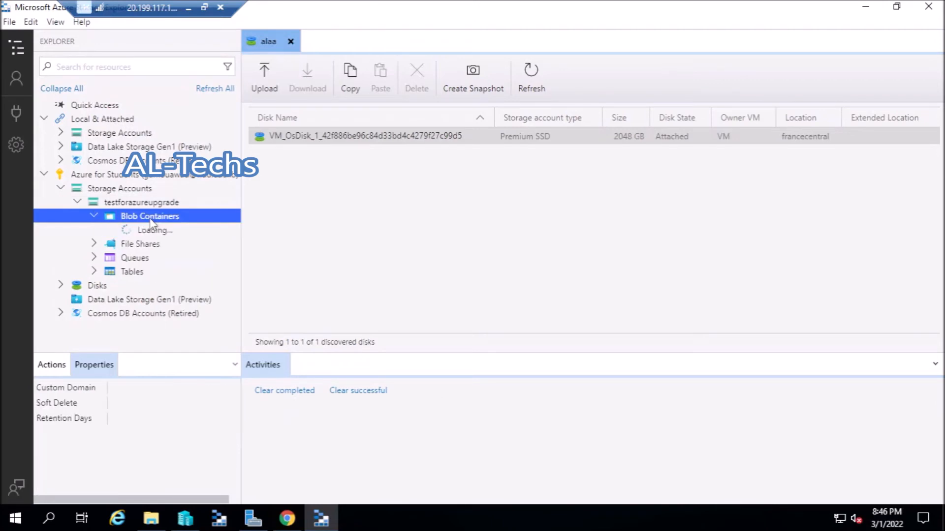
{"action": "left_click", "coordinate": [166, 245]}
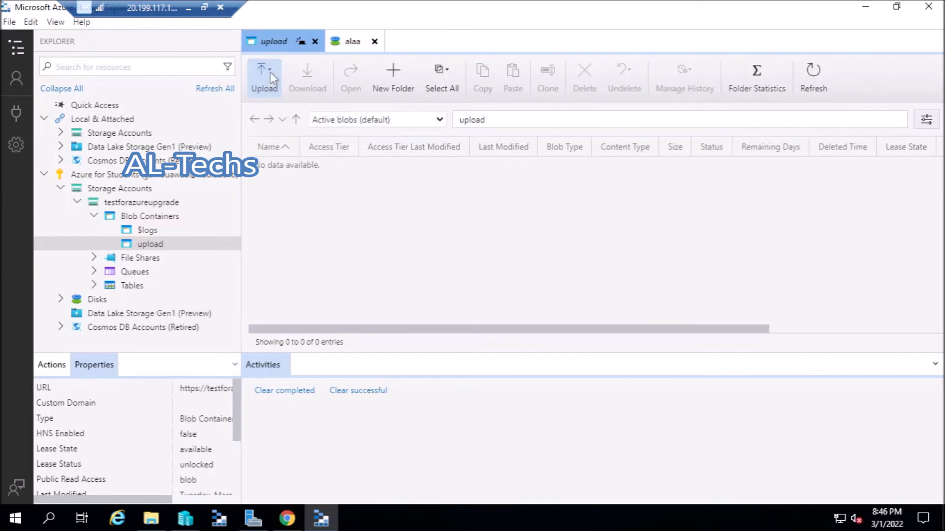
- Upload Downloads\2019.vhd with Blob type set to Page Blob
{"action": "left_click", "coordinate": [270, 74]}
{"action": "left_click", "coordinate": [290, 126]}
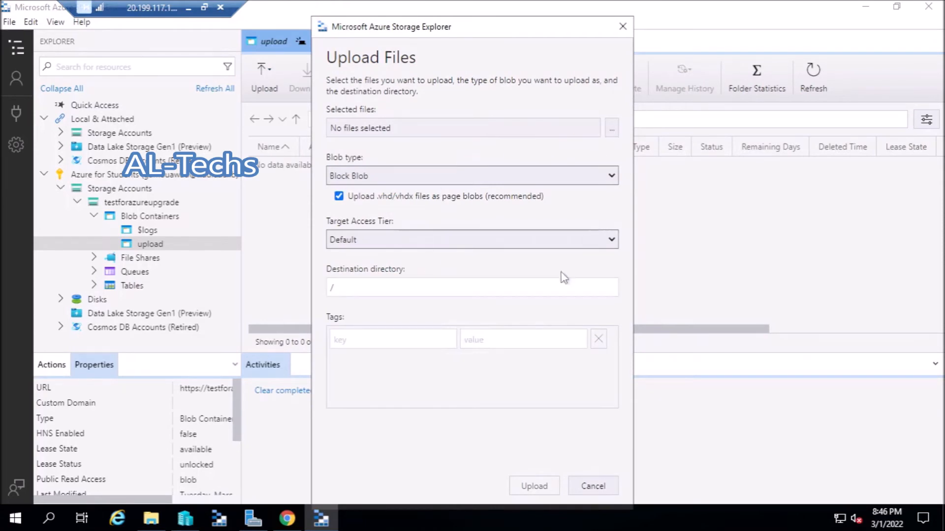
{"action": "left_click_drag", "start_coordinate": [514, 33], "coordinate": [462, 32]}
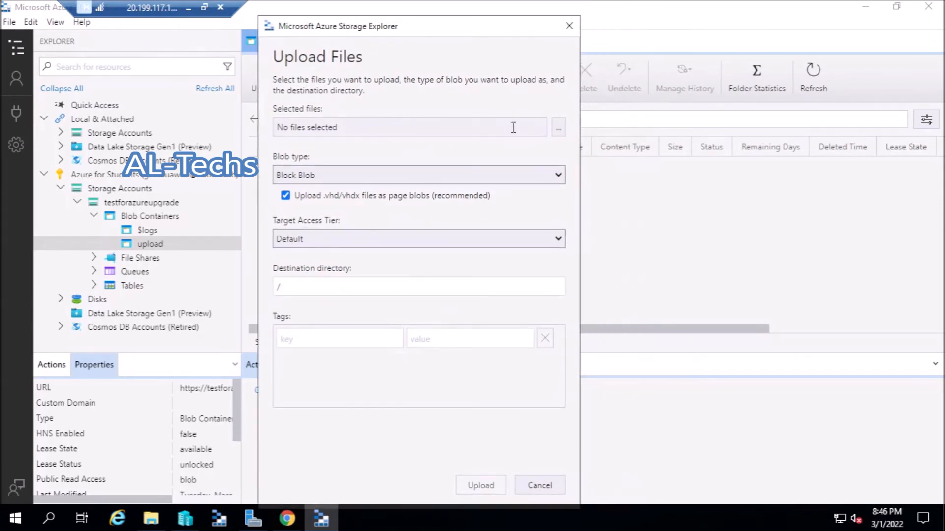
{"action": "left_click", "coordinate": [558, 128]}
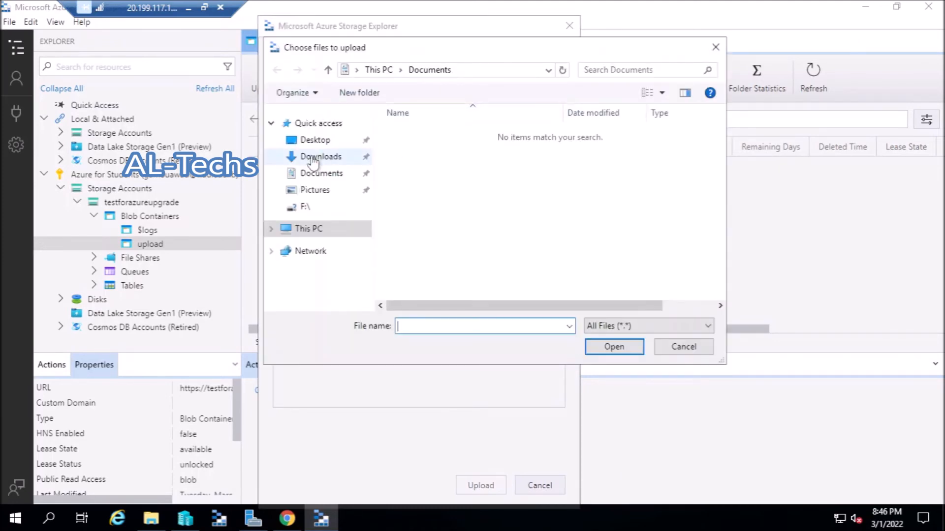
{"action": "left_click", "coordinate": [312, 158]}
{"action": "double_click", "coordinate": [435, 123]}
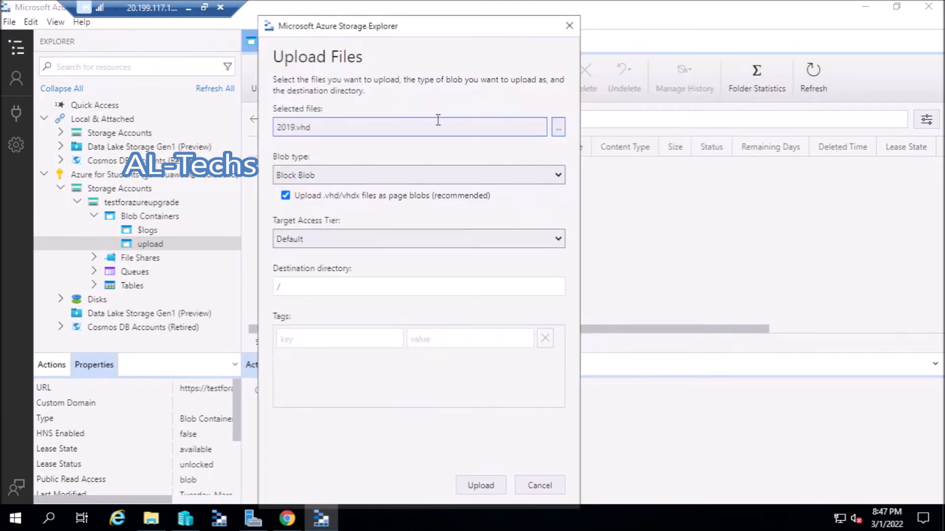
{"action": "left_click", "coordinate": [558, 175]}
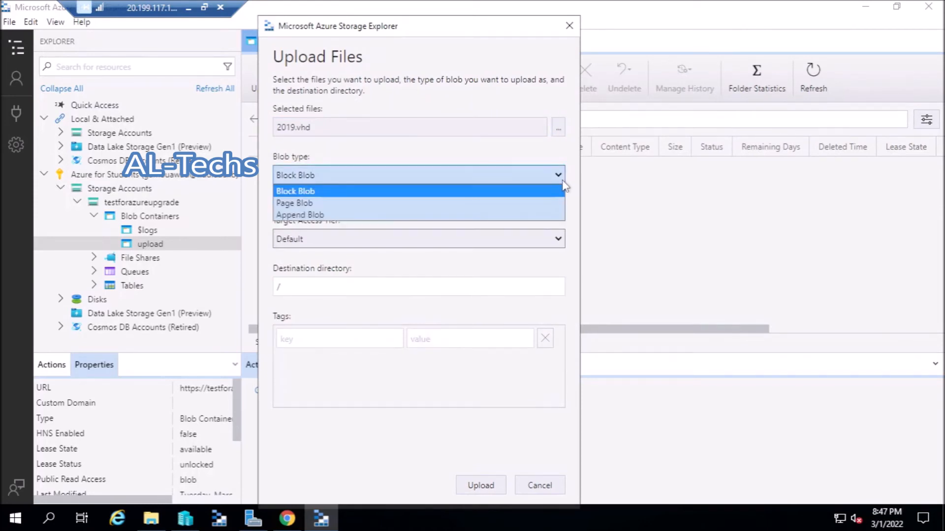
{"action": "left_click", "coordinate": [561, 178]}
{"action": "left_click", "coordinate": [559, 178]}
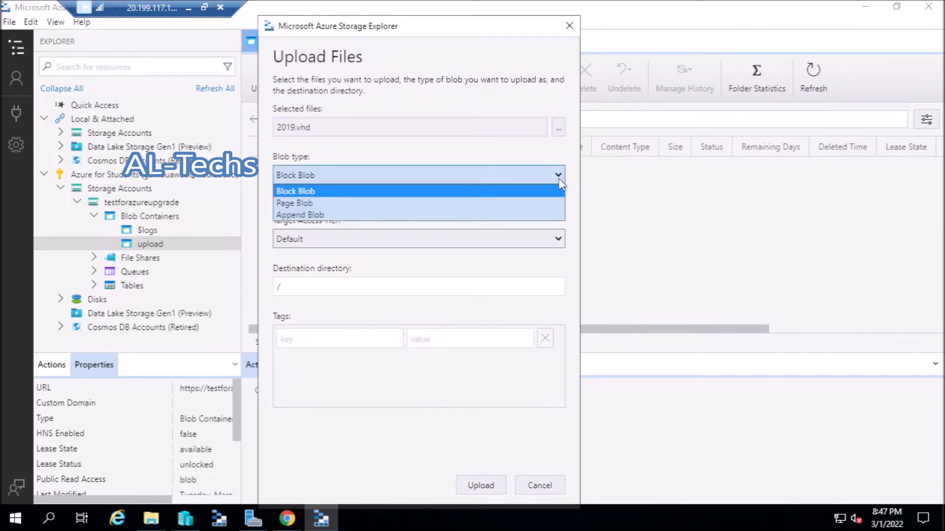
{"action": "left_click", "coordinate": [321, 202]}
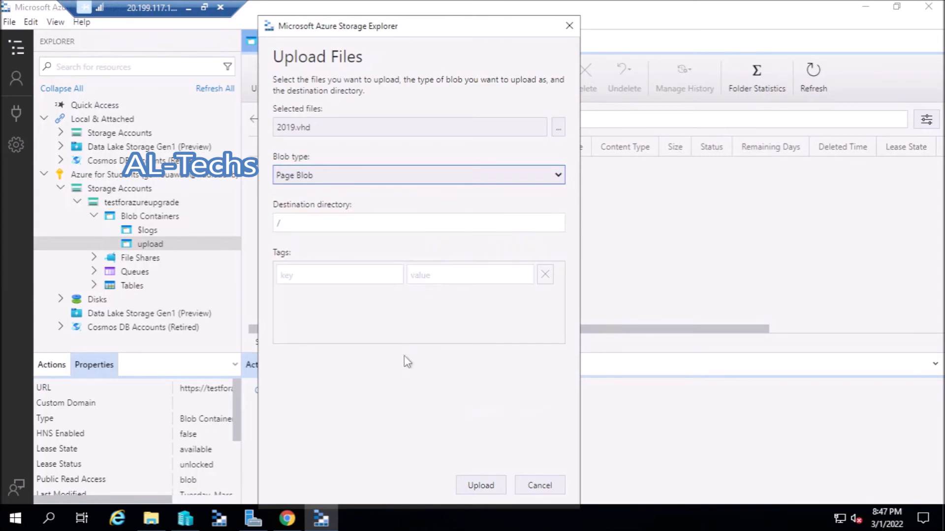
{"action": "left_click", "coordinate": [486, 482]}
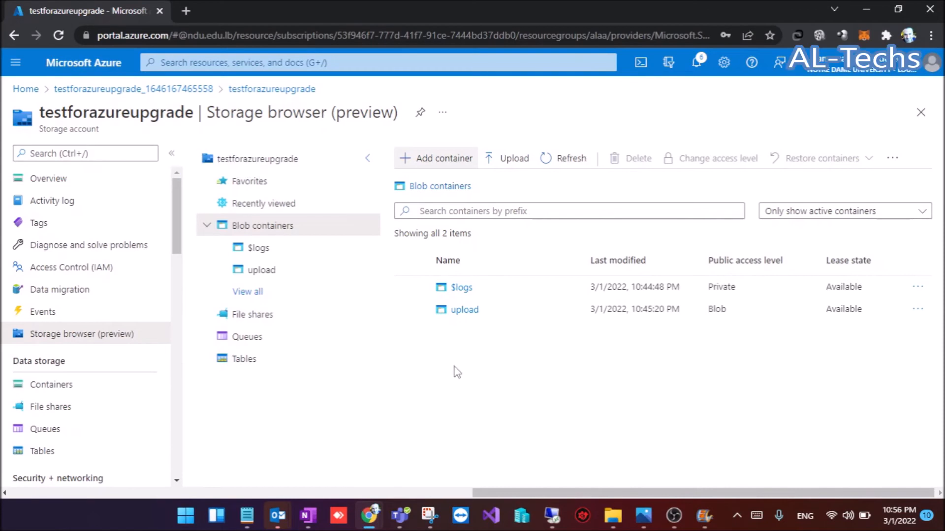
- Open 2019.vhd in the upload container, copy its URL, and go back to Home
{"action": "left_click", "coordinate": [467, 310]}
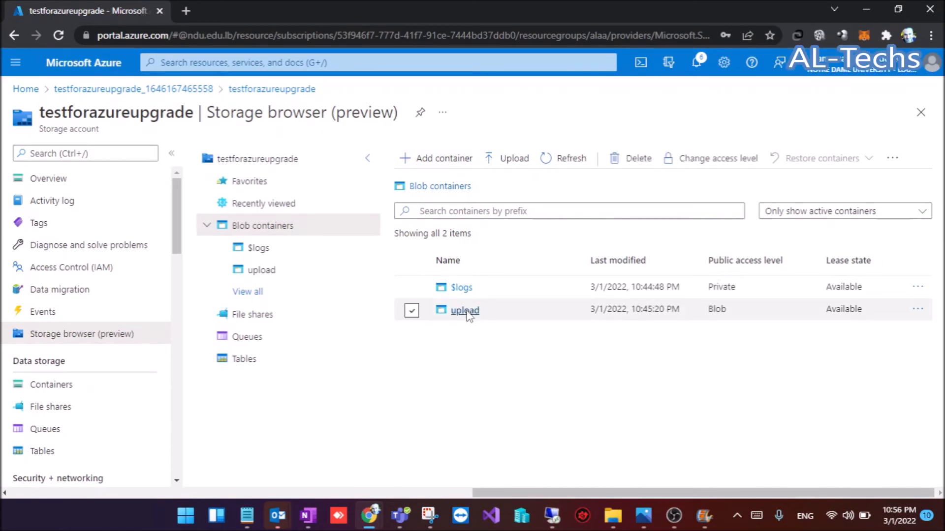
{"action": "left_click", "coordinate": [466, 311]}
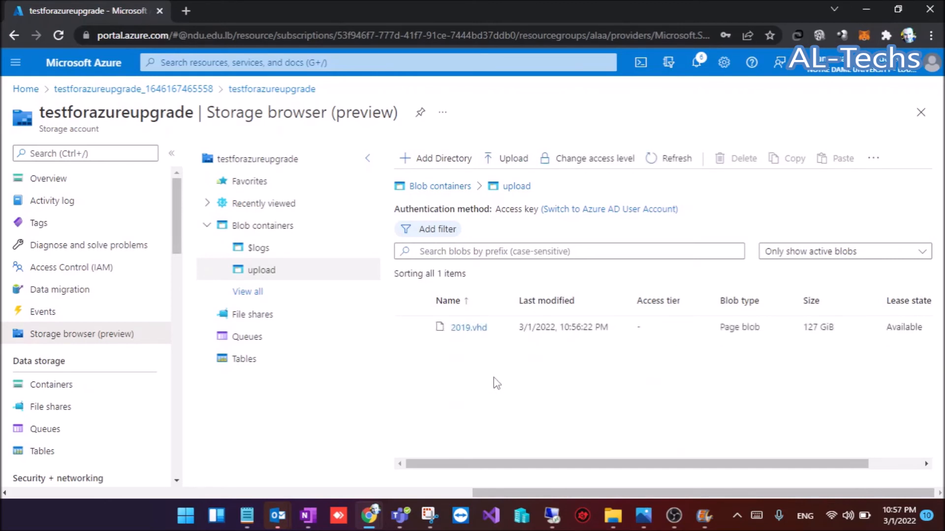
{"action": "left_click", "coordinate": [467, 328]}
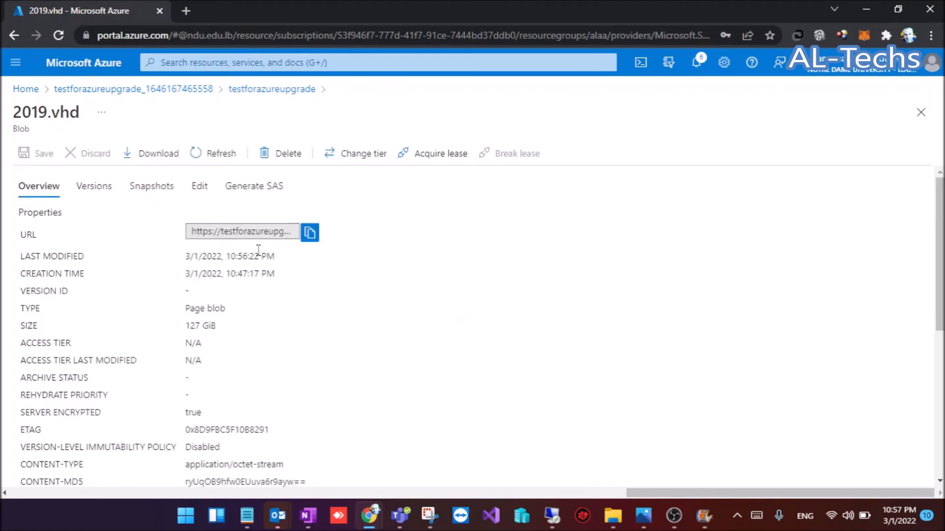
{"action": "left_click", "coordinate": [310, 233]}
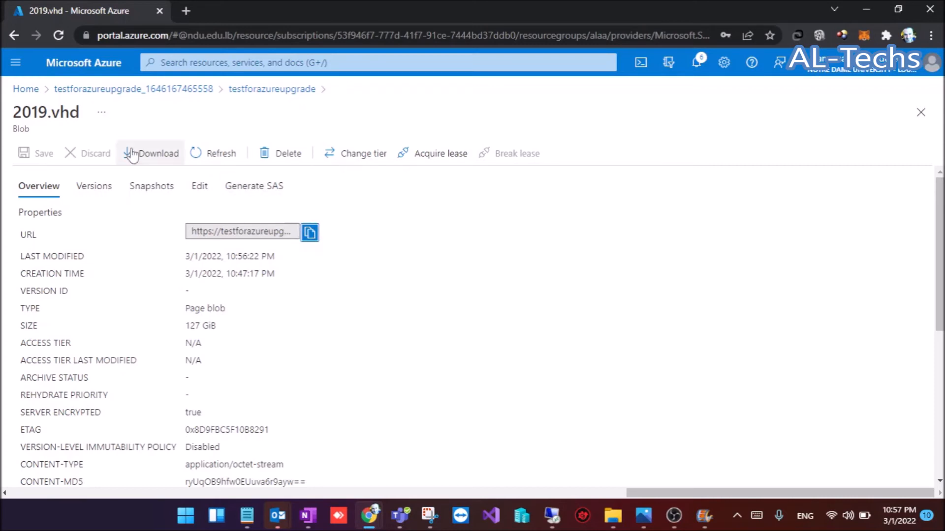
{"action": "left_click", "coordinate": [27, 90]}
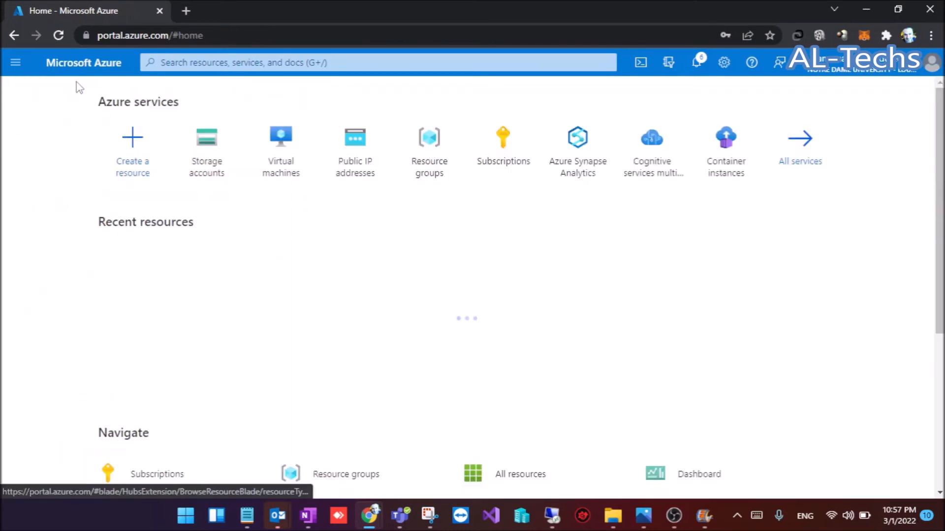
- Find Disks through the portal search and start creating a new managed disk
{"action": "left_click", "coordinate": [212, 62]}
{"action": "type", "text": "disk"}
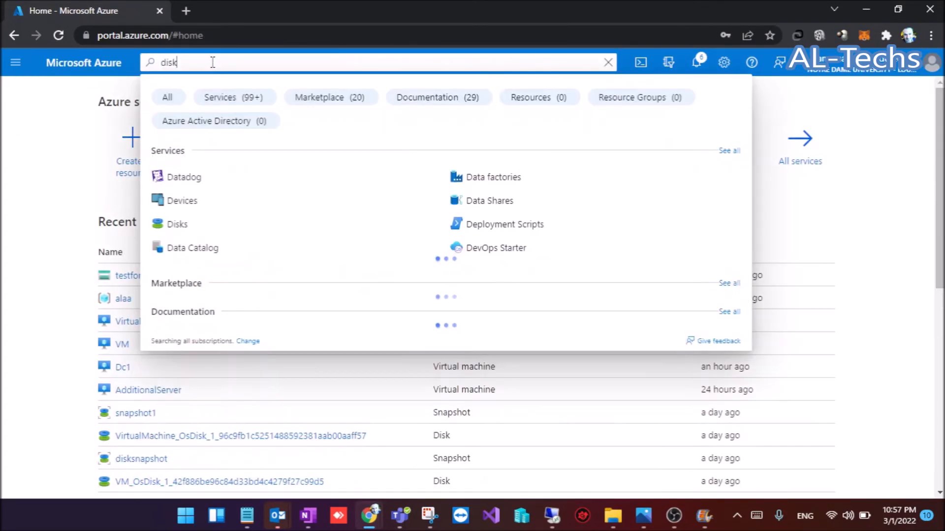
{"action": "left_click", "coordinate": [187, 177]}
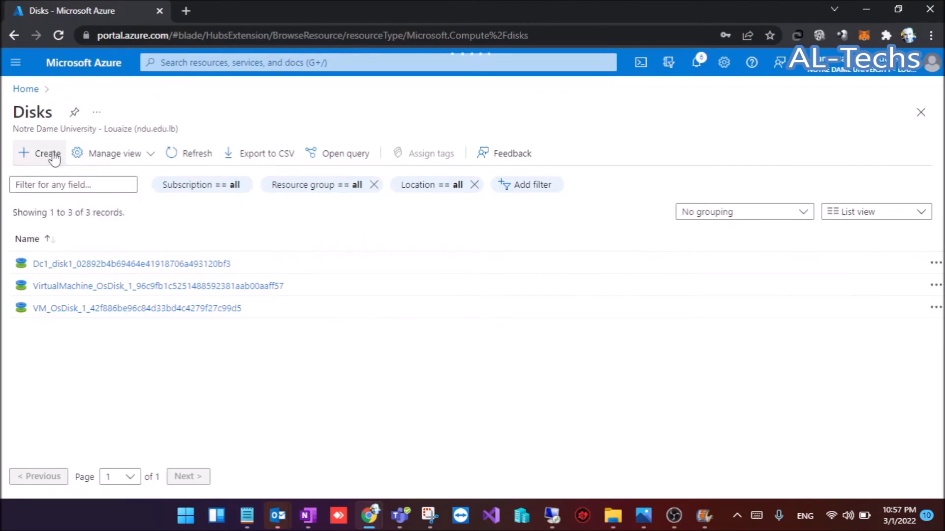
{"action": "left_click", "coordinate": [48, 153]}
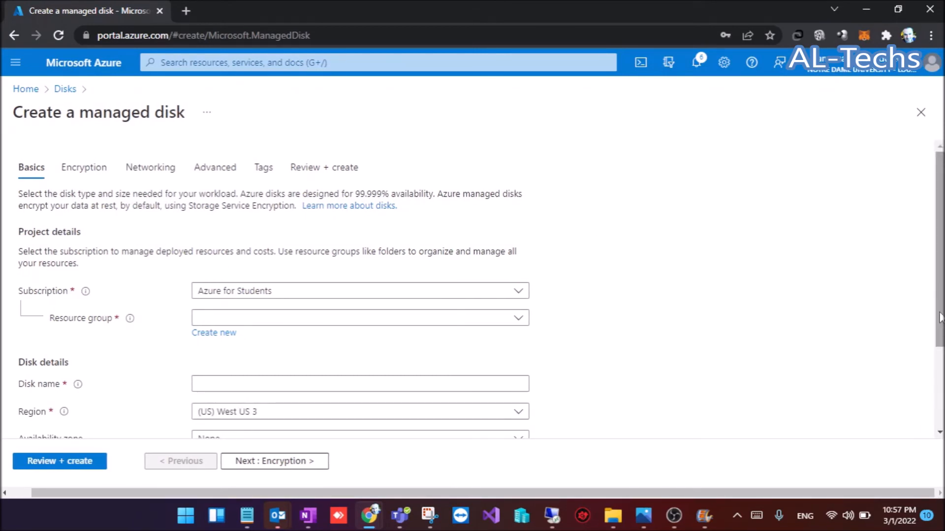
- Choose the existing resource group, name the disk disk2019, and set region West Europe
{"action": "scroll", "coordinate": [939, 320], "scroll_direction": "down", "scroll_amount": 3}
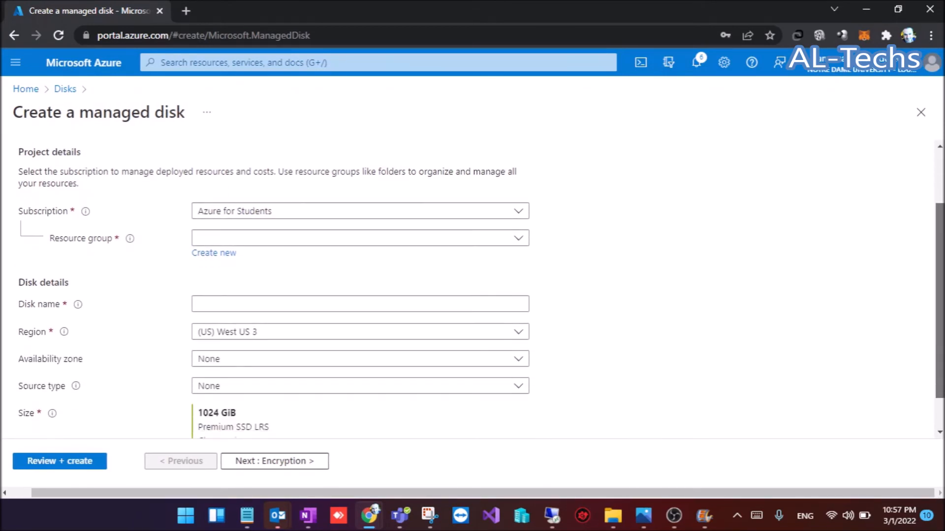
{"action": "left_click", "coordinate": [381, 207]}
{"action": "left_click", "coordinate": [304, 253]}
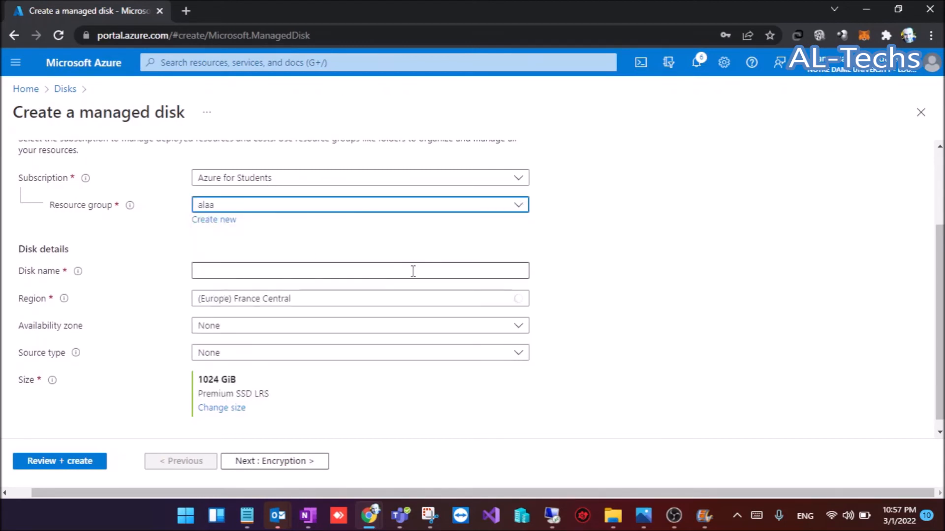
{"action": "left_click", "coordinate": [361, 268]}
{"action": "type", "text": "disk2019"}
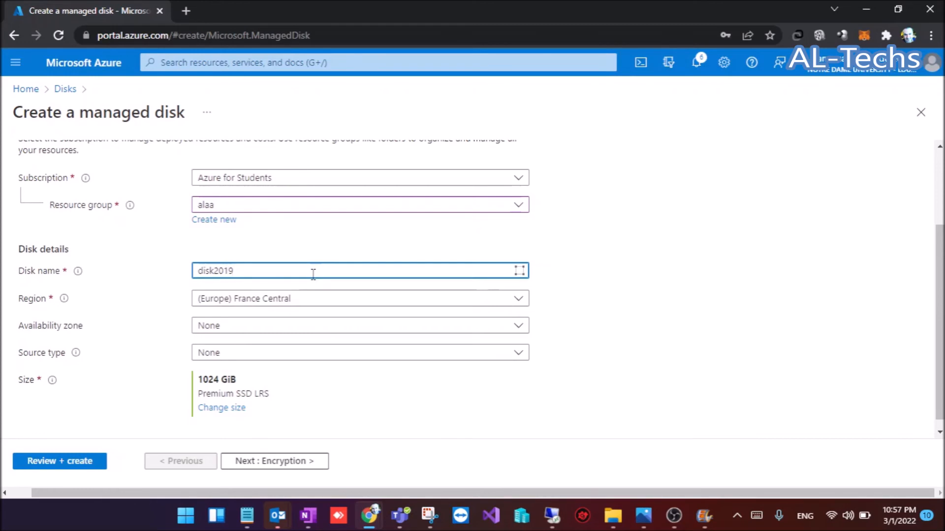
{"action": "left_click", "coordinate": [277, 301]}
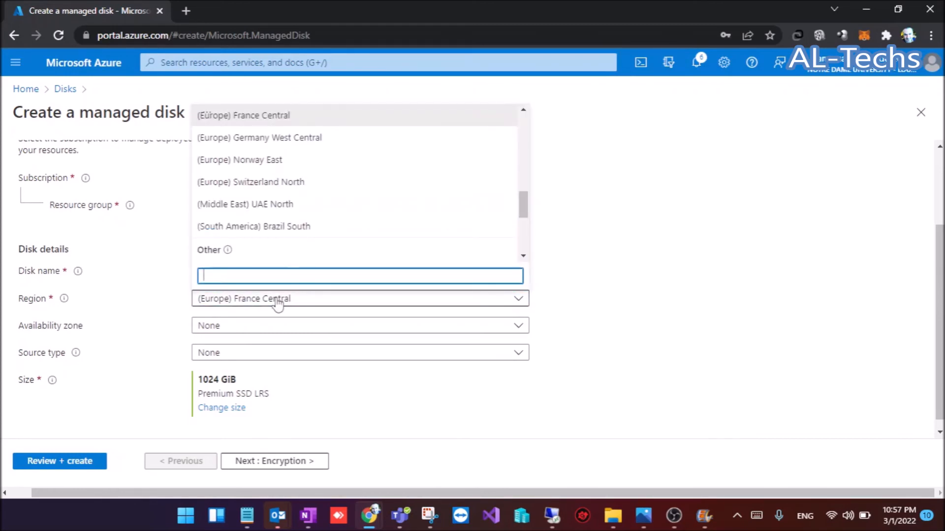
{"action": "type", "text": "wes"}
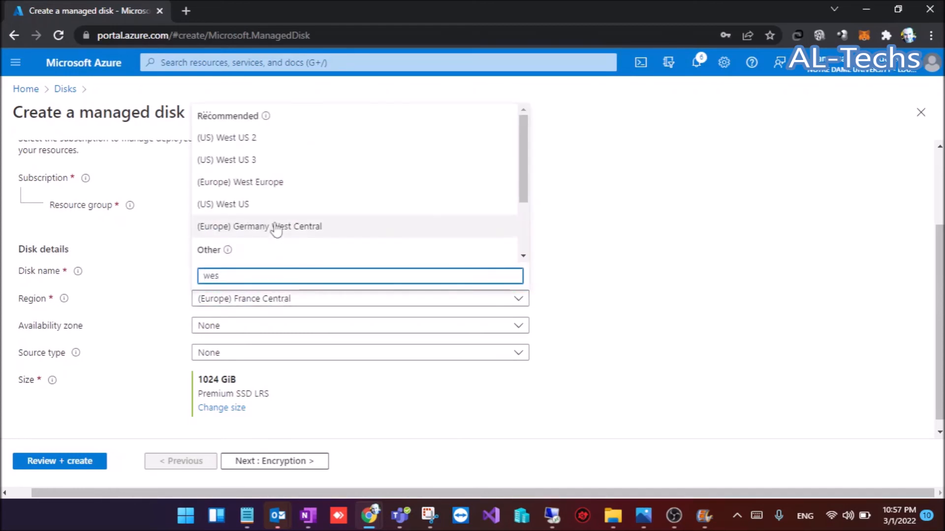
{"action": "double_click", "coordinate": [290, 187]}
- Set source type to Storage blob and browse testforazureupgrade's upload container for 2019.vhd
{"action": "left_click_drag", "start_coordinate": [941, 229], "coordinate": [941, 243]}
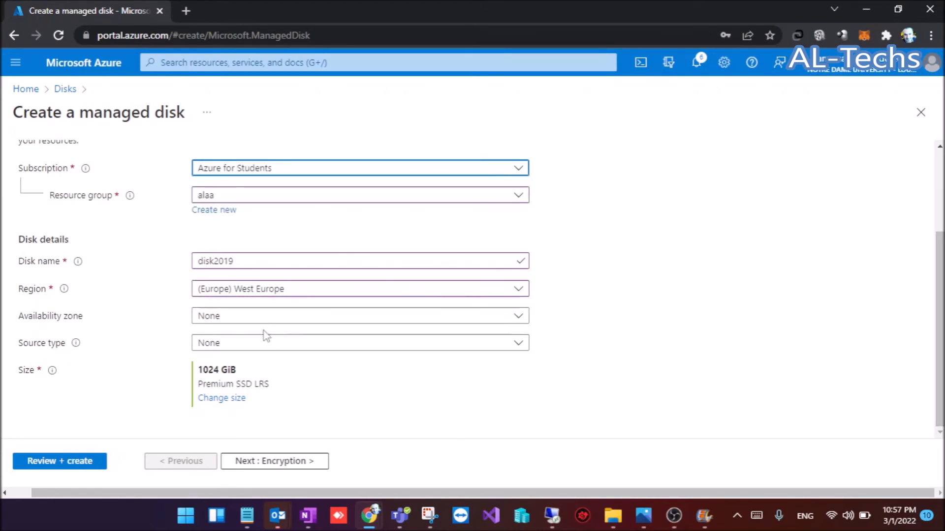
{"action": "left_click", "coordinate": [246, 345]}
{"action": "left_click", "coordinate": [246, 385]}
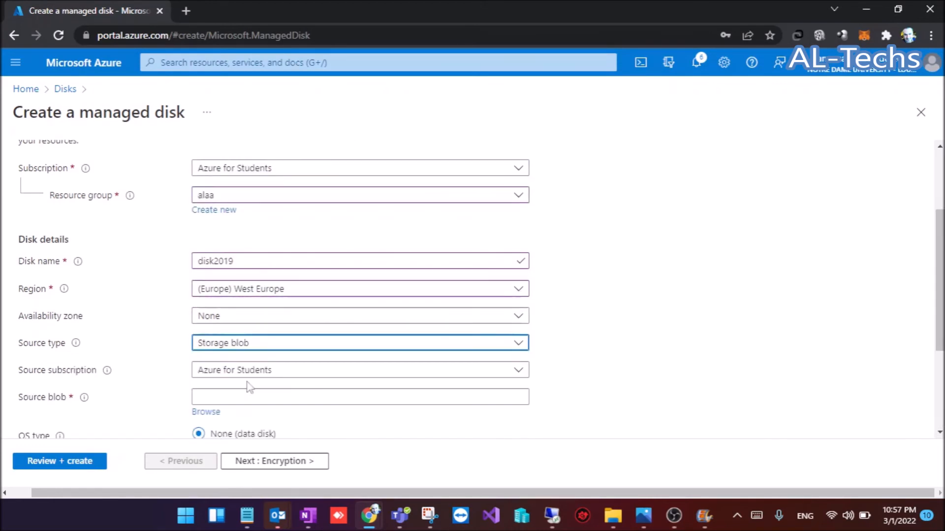
{"action": "scroll", "coordinate": [938, 333], "scroll_direction": "down", "scroll_amount": 1}
{"action": "left_click_drag", "start_coordinate": [939, 332], "coordinate": [939, 346]}
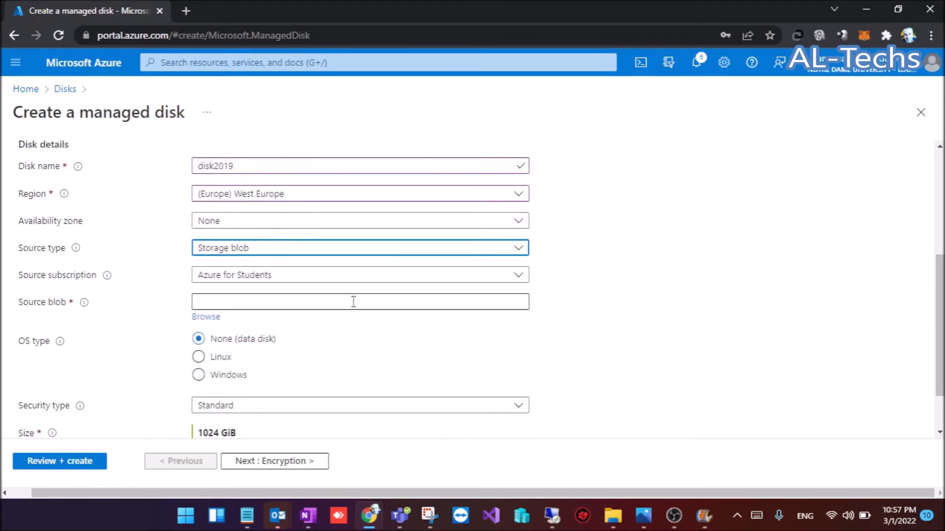
{"action": "left_click", "coordinate": [202, 317]}
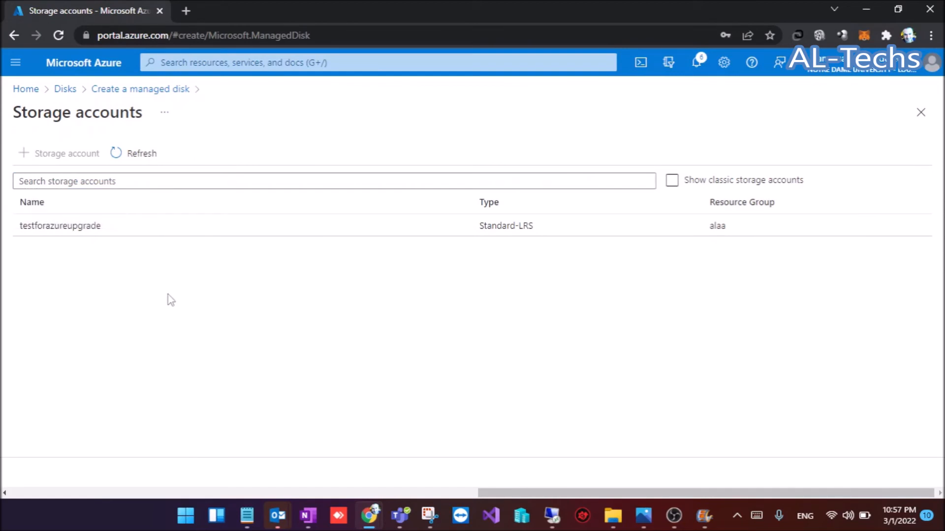
{"action": "double_click", "coordinate": [77, 239]}
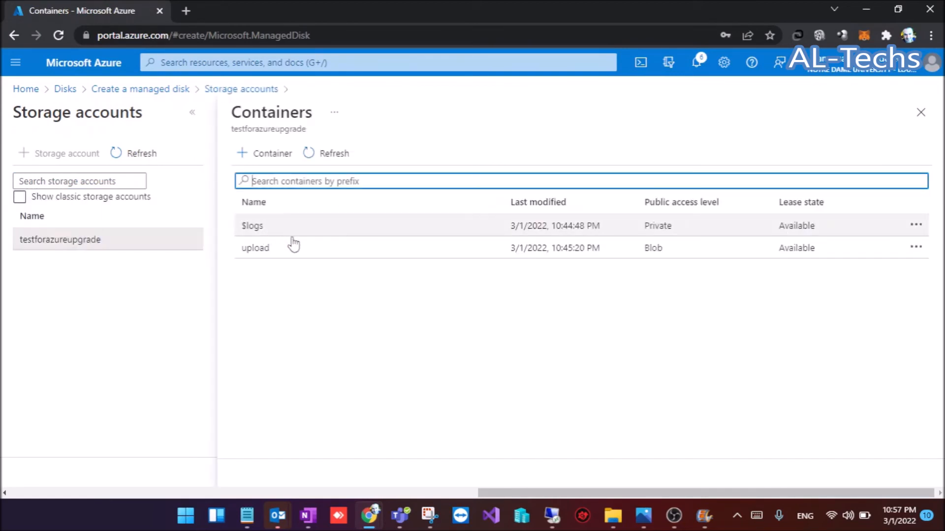
{"action": "left_click", "coordinate": [281, 249]}
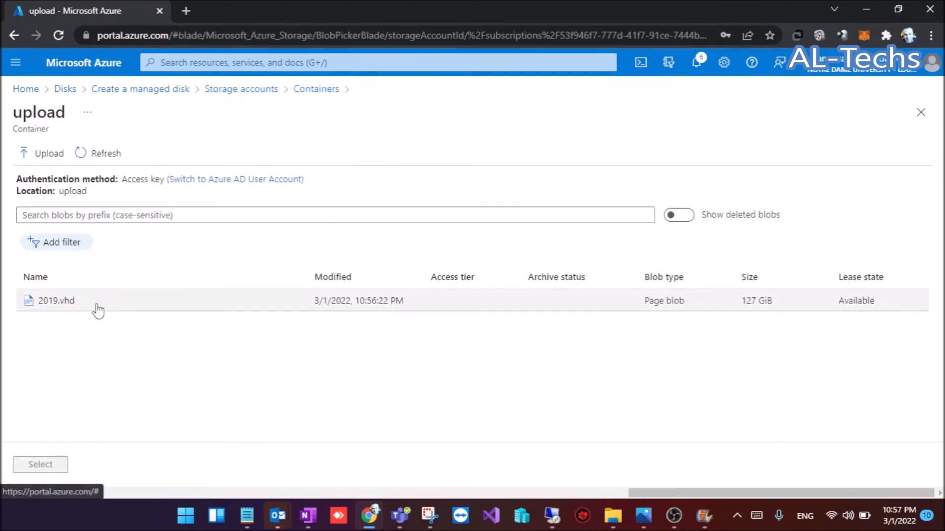
{"action": "left_click", "coordinate": [67, 303]}
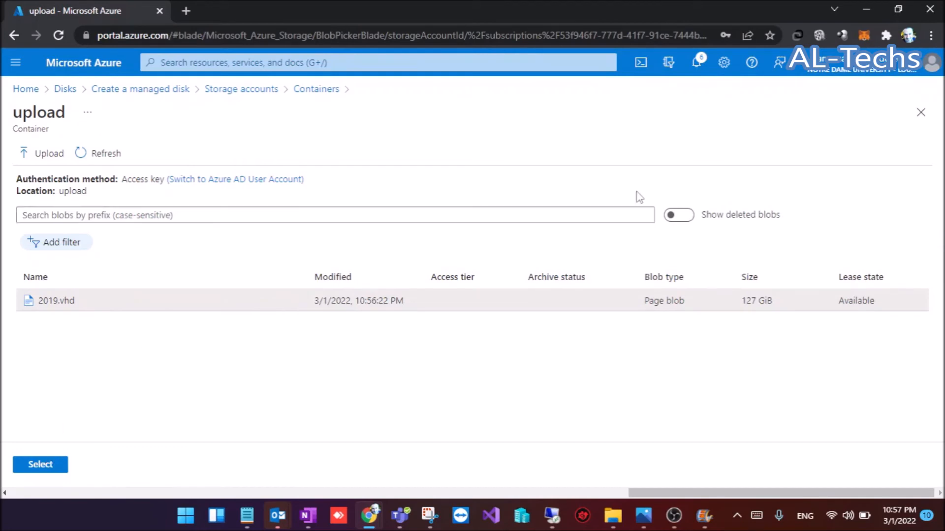
{"action": "left_click", "coordinate": [921, 113]}
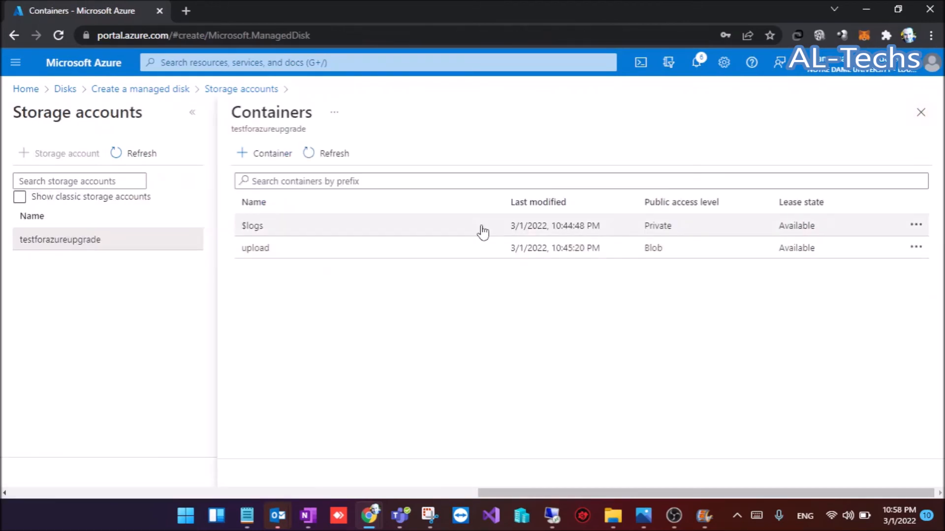
{"action": "left_click", "coordinate": [920, 113]}
{"action": "left_click", "coordinate": [152, 92]}
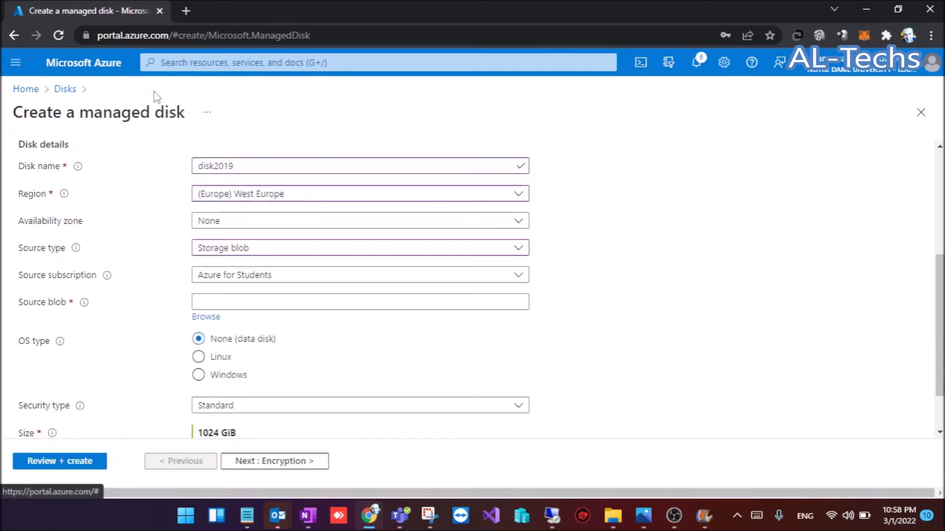
- Paste the 2019.vhd blob URL as source, set OS type Windows and size 128 GiB
{"action": "left_click", "coordinate": [211, 299]}
{"action": "right_click", "coordinate": [212, 301]}
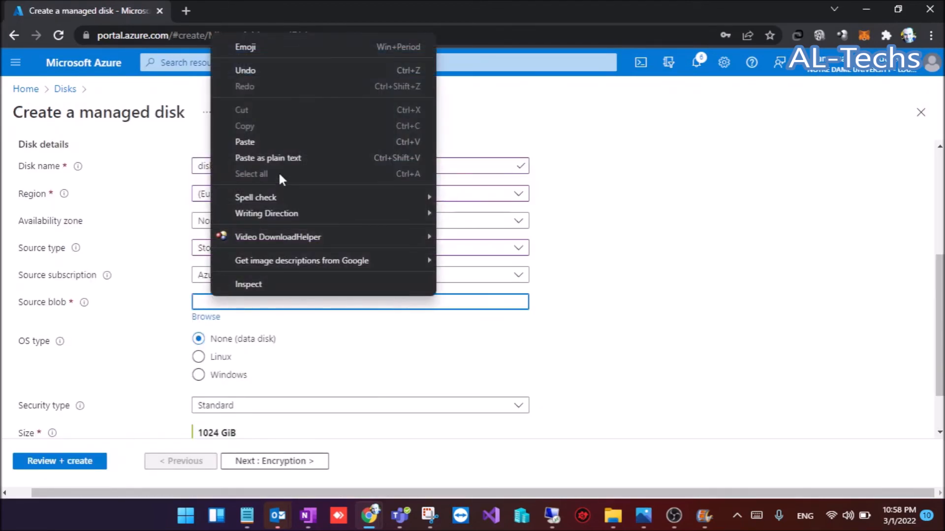
{"action": "left_click", "coordinate": [270, 143]}
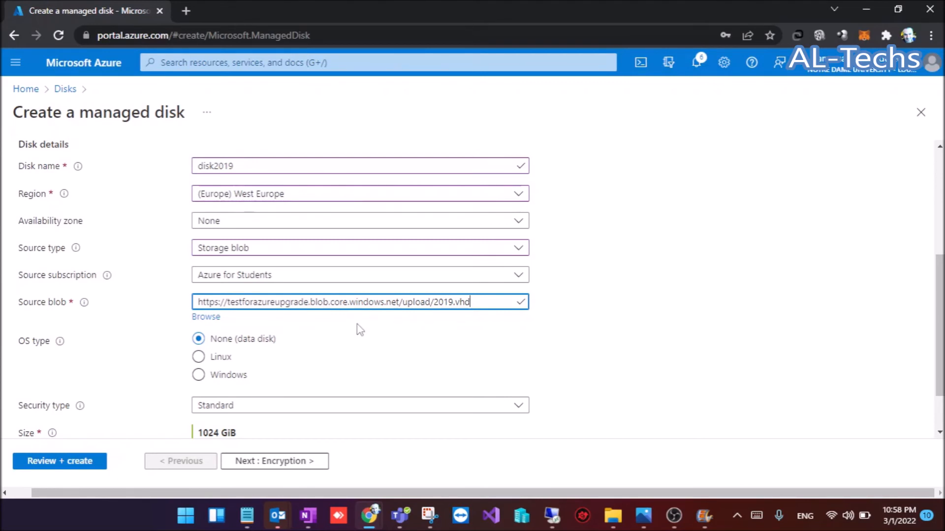
{"action": "left_click", "coordinate": [219, 377]}
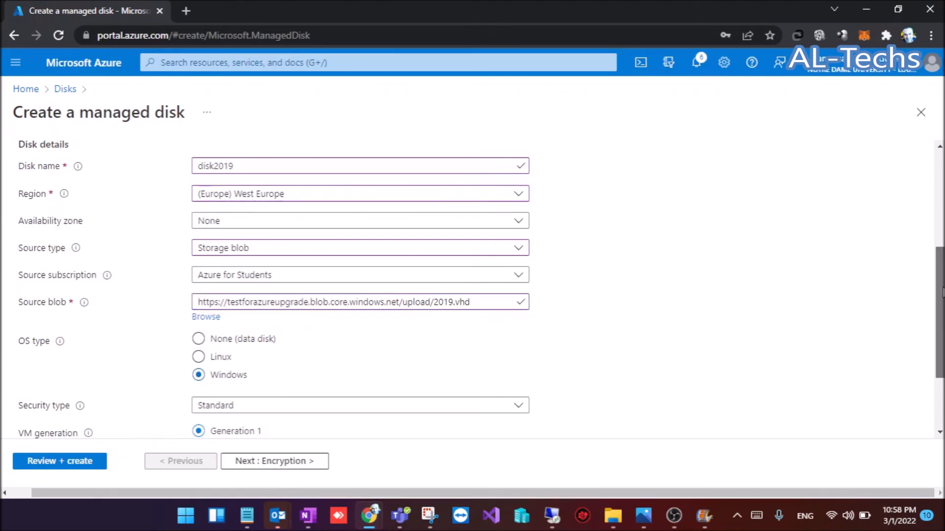
{"action": "scroll", "coordinate": [897, 290], "scroll_direction": "down", "scroll_amount": 2}
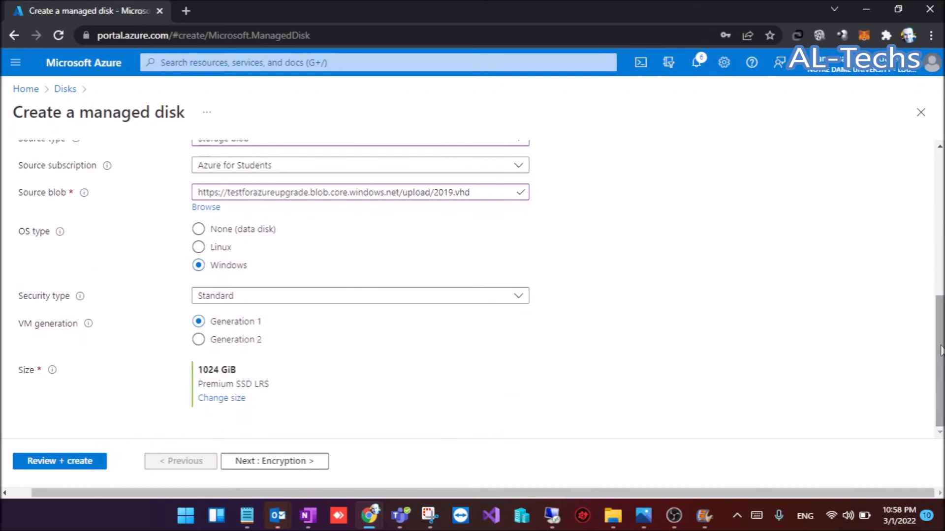
{"action": "left_click", "coordinate": [223, 401]}
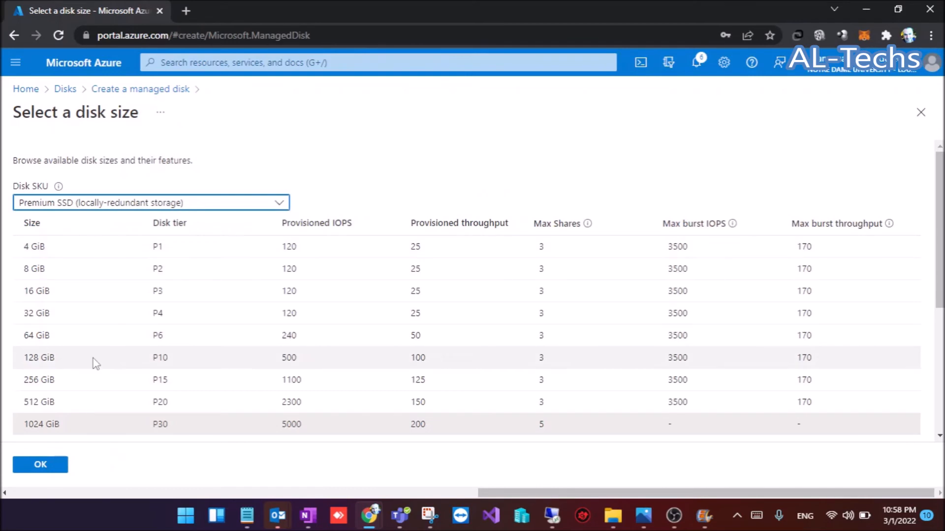
{"action": "left_click", "coordinate": [66, 359]}
{"action": "left_click", "coordinate": [39, 465]}
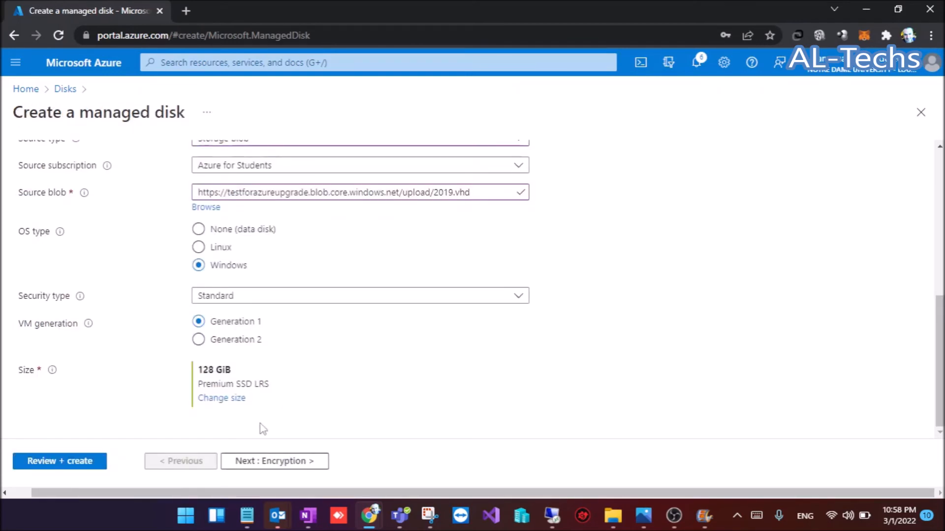
- Check the Encryption and Networking settings, then proceed to Review + create
{"action": "left_click", "coordinate": [236, 465]}
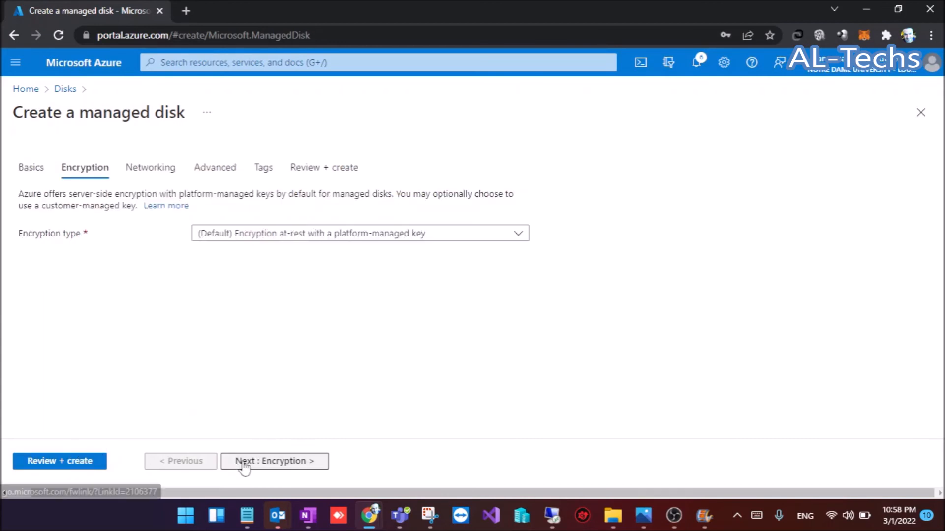
{"action": "left_click", "coordinate": [248, 465]}
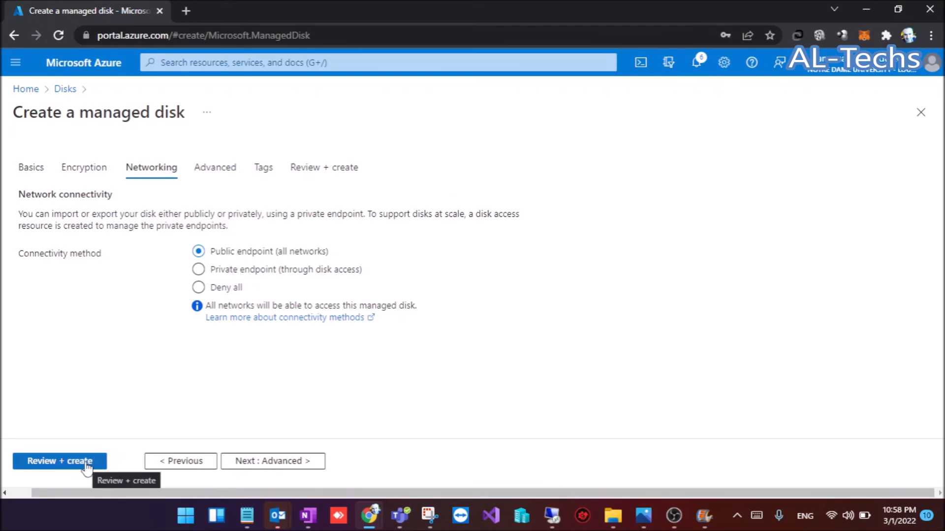
{"action": "left_click", "coordinate": [31, 167]}
{"action": "scroll", "coordinate": [472, 290], "scroll_direction": "down", "scroll_amount": 5}
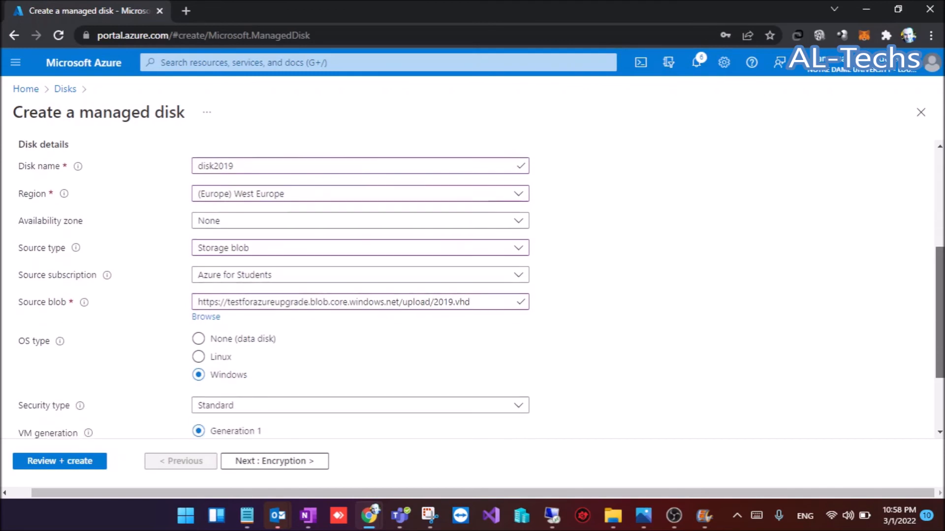
{"action": "scroll", "coordinate": [472, 290], "scroll_direction": "down", "scroll_amount": 2}
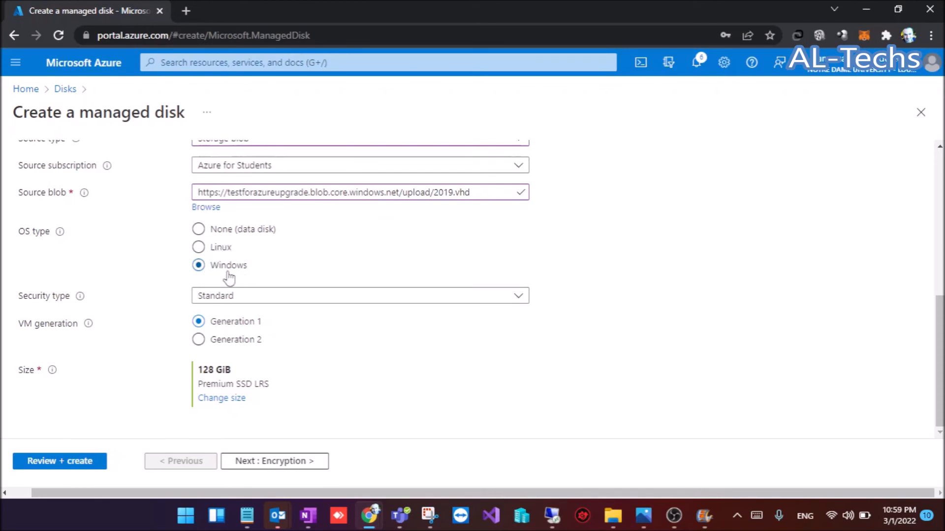
{"action": "left_click", "coordinate": [70, 463]}
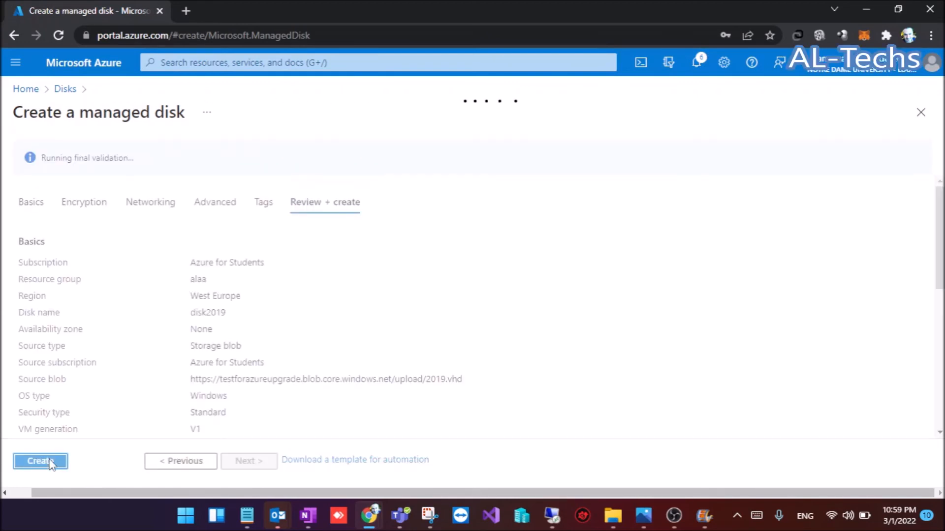
- Create disk2019, check its overview (128 GiB Windows, unattached), and return Home
{"action": "left_click", "coordinate": [43, 463]}
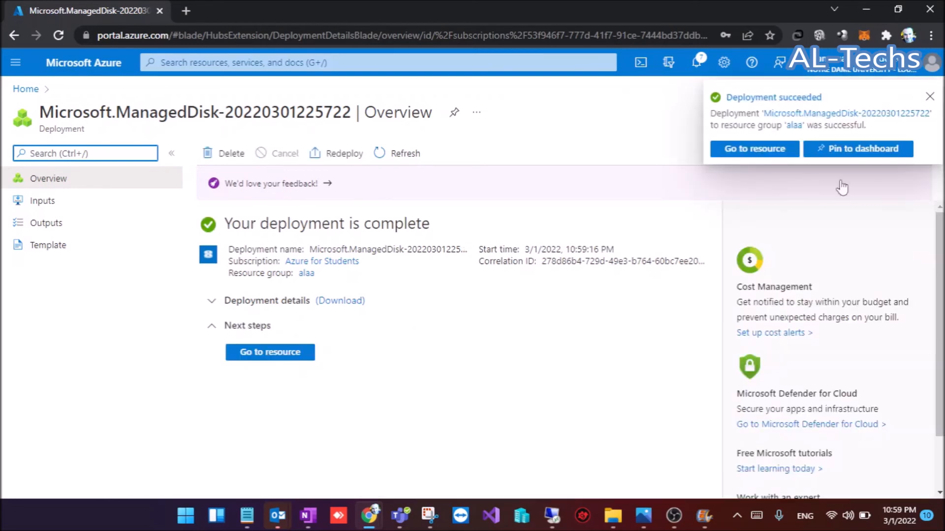
{"action": "left_click", "coordinate": [763, 149]}
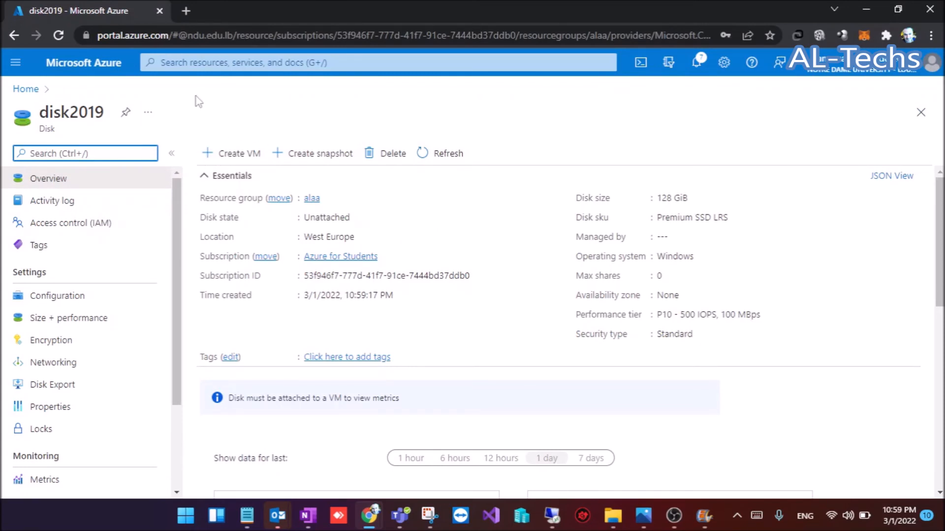
{"action": "mouse_move", "coordinate": [178, 235]}
{"action": "left_mouse_down"}
{"action": "mouse_move", "coordinate": [178, 251]}
{"action": "mouse_move", "coordinate": [179, 218]}
{"action": "left_mouse_up"}
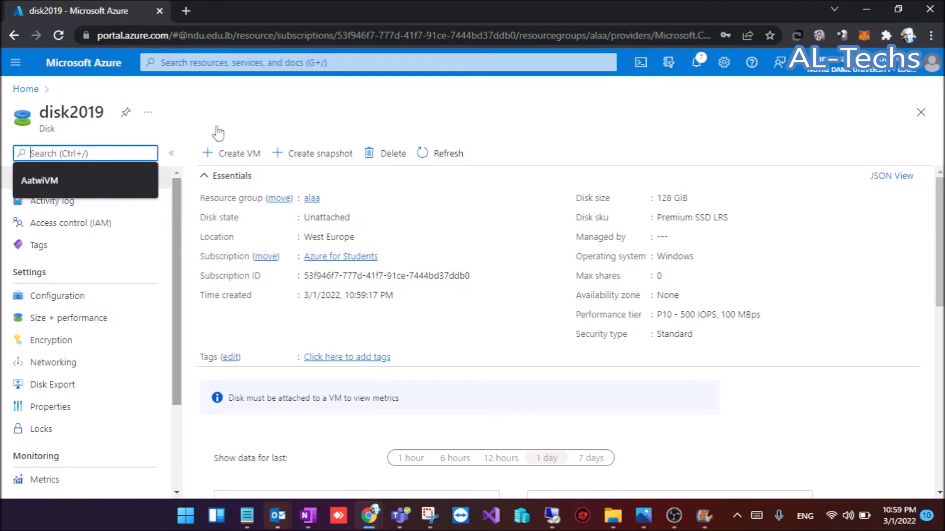
{"action": "left_click", "coordinate": [232, 110]}
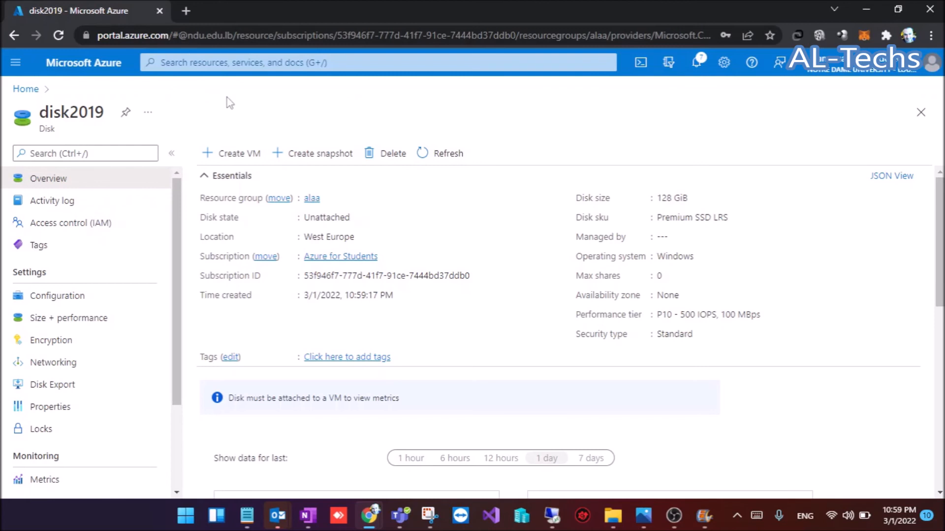
{"action": "left_click", "coordinate": [25, 89]}
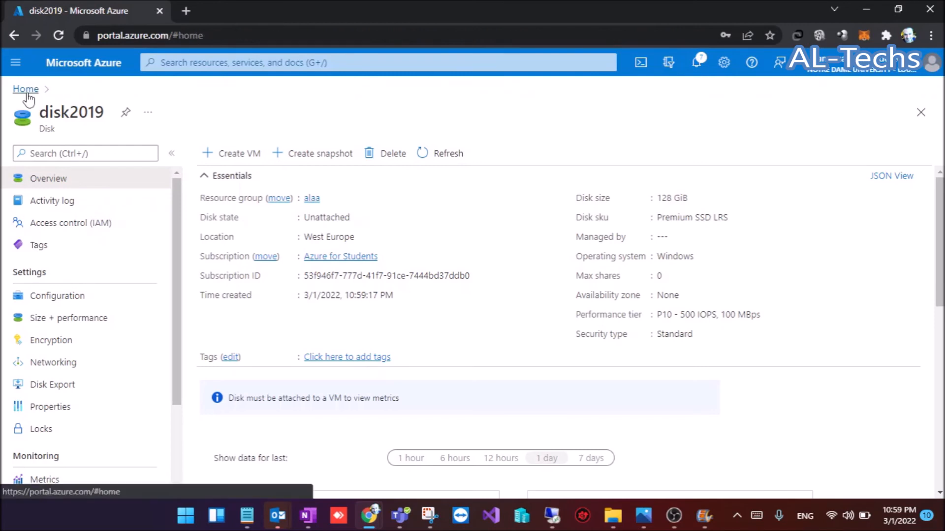
- In VirtualMachine's Disks, open Swap OS disk and list candidate disks including disk2019
{"action": "left_click", "coordinate": [377, 128]}
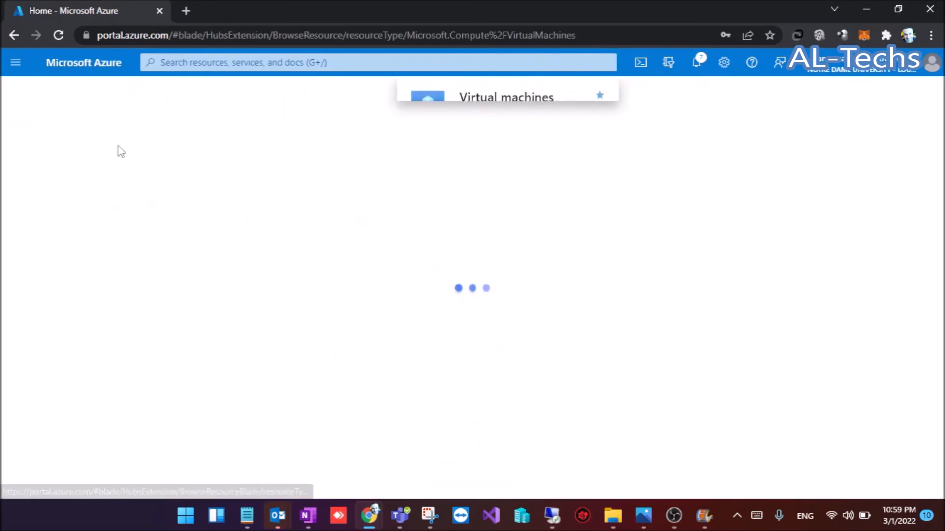
{"action": "left_click", "coordinate": [69, 286]}
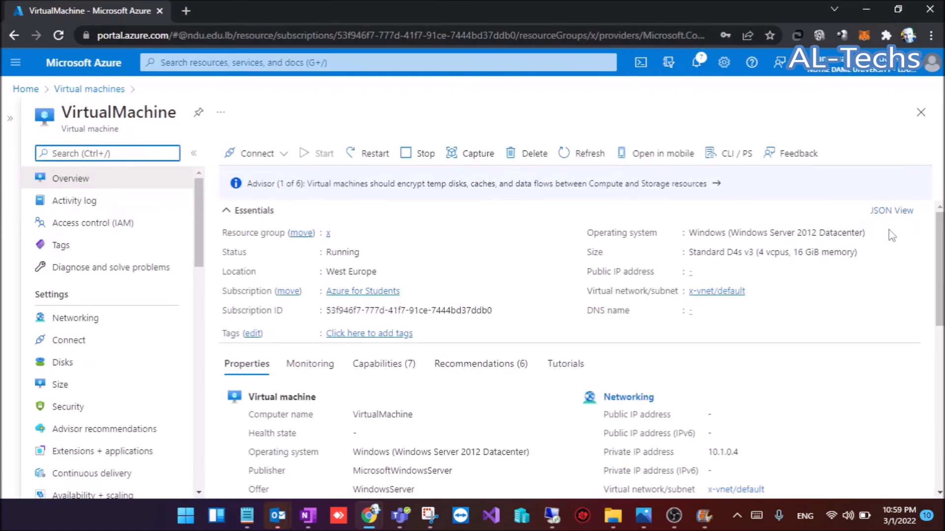
{"action": "left_click_drag", "start_coordinate": [802, 233], "coordinate": [836, 233]}
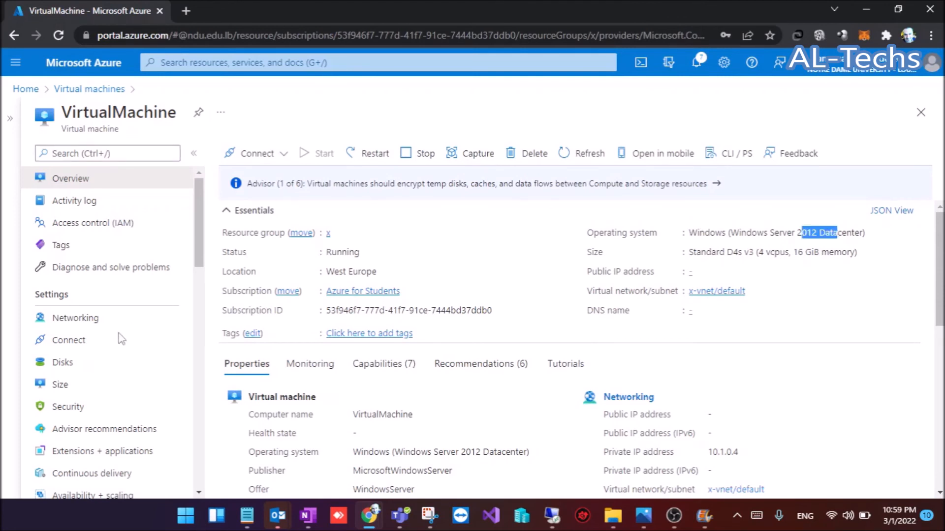
{"action": "left_click", "coordinate": [82, 365]}
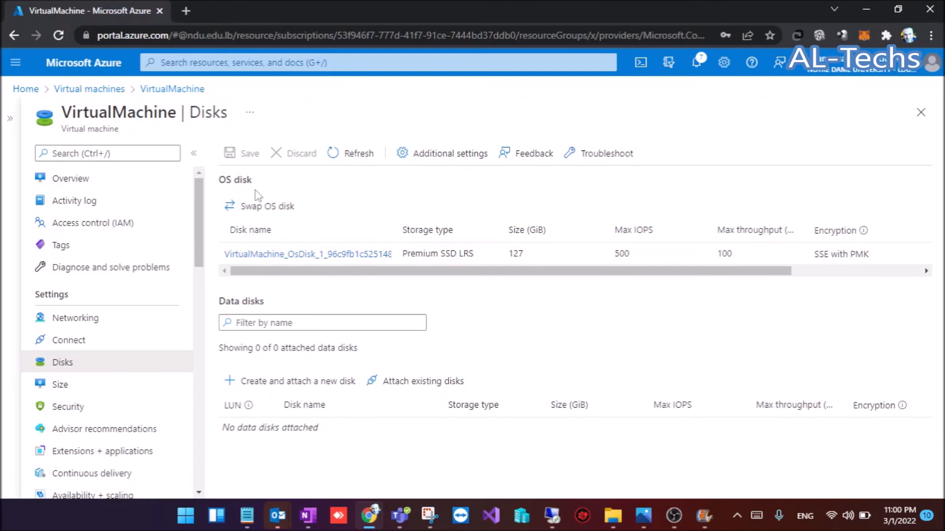
{"action": "left_click", "coordinate": [266, 210]}
{"action": "left_click", "coordinate": [158, 211]}
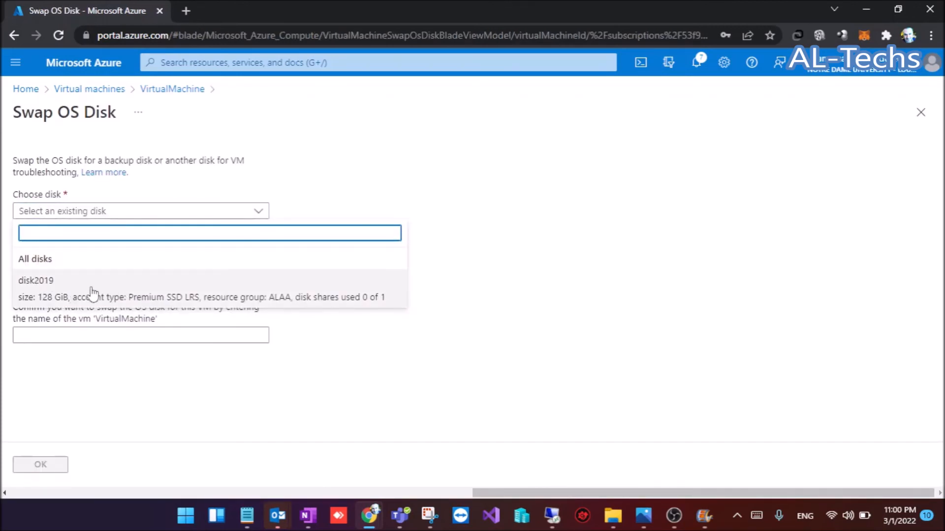
- Swap VirtualMachine's OS disk to disk2019, confirm with the VM name, and watch notifications for progress
{"action": "left_click", "coordinate": [72, 300]}
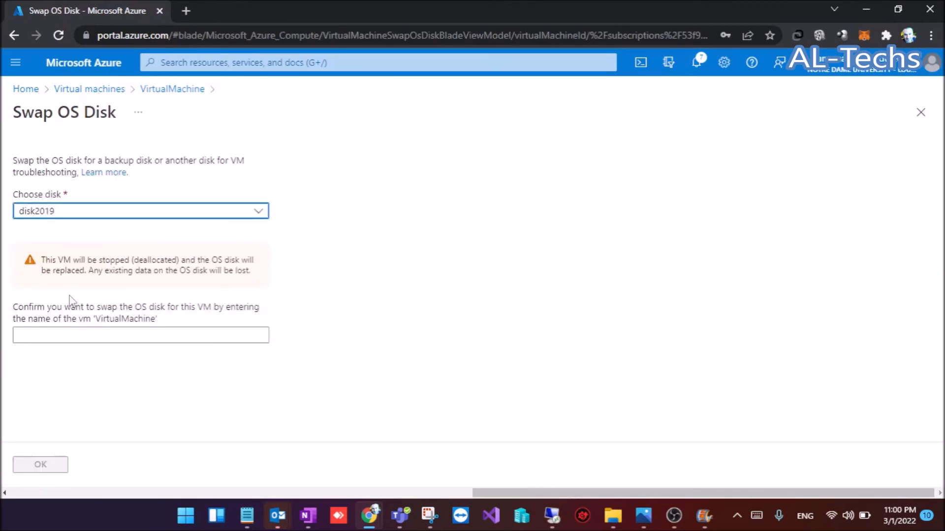
{"action": "left_click", "coordinate": [100, 334]}
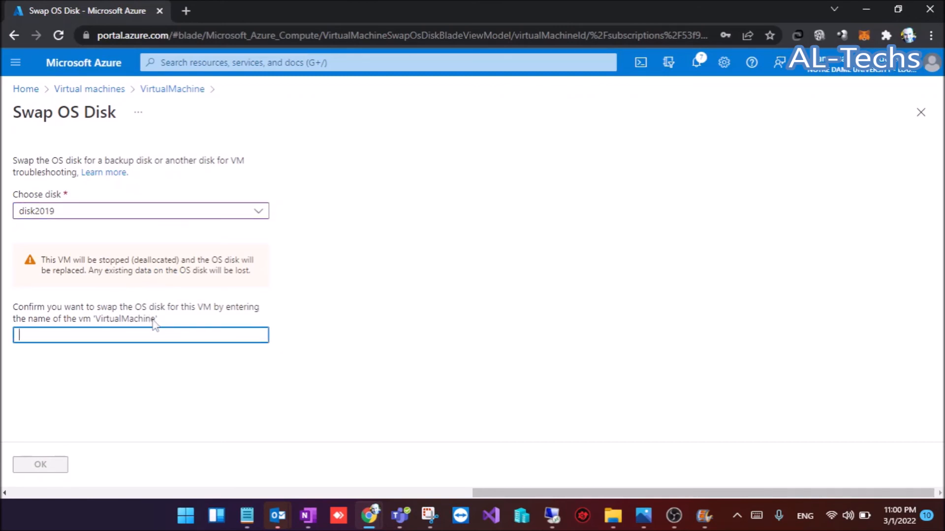
{"action": "left_click_drag", "start_coordinate": [154, 321], "coordinate": [97, 320]}
{"action": "key", "text": "ctrl+c"}
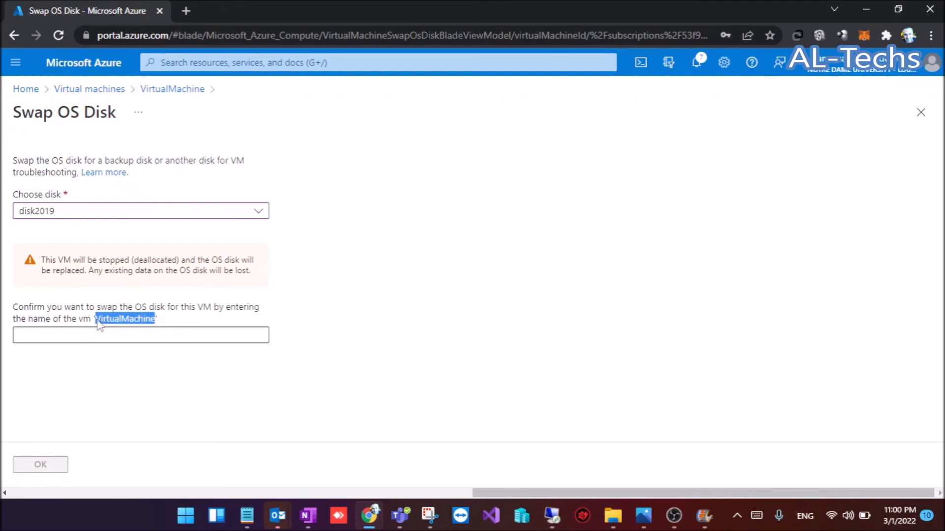
{"action": "left_click", "coordinate": [79, 336]}
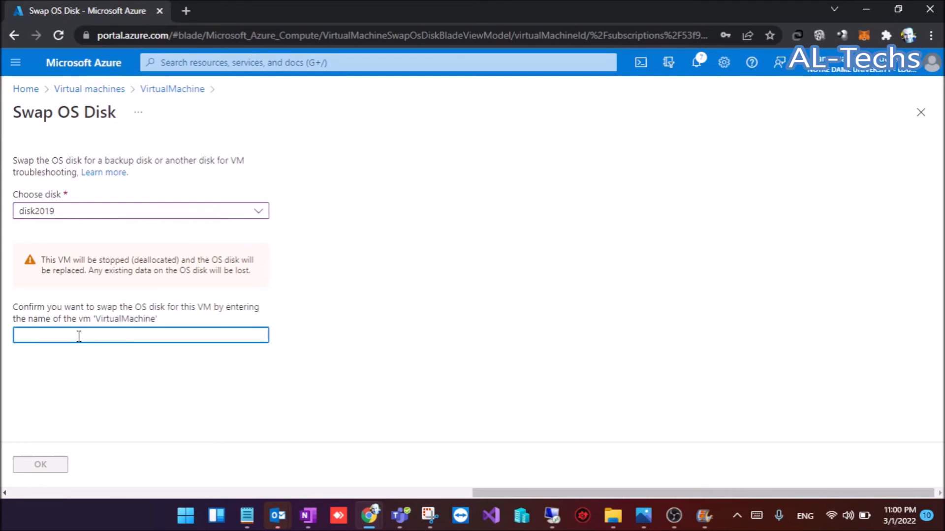
{"action": "key", "text": "ctrl+v"}
{"action": "left_click", "coordinate": [45, 467]}
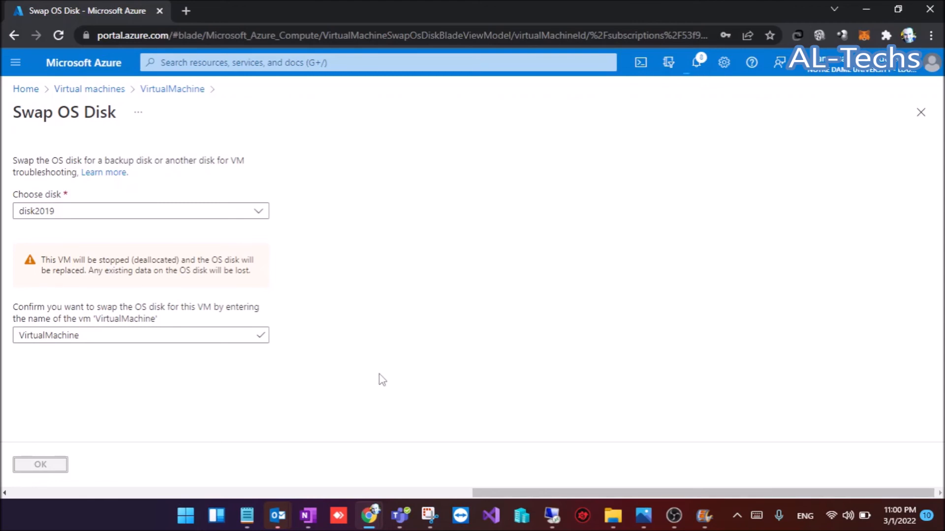
{"action": "left_click", "coordinate": [696, 63]}
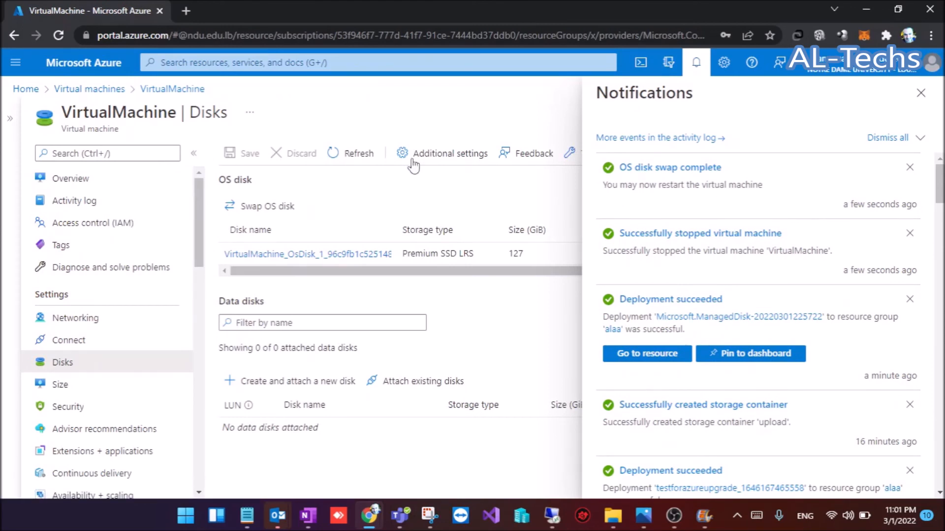
- Refresh the Disks list to show disk2019 as OS disk, start VirtualMachine, and open Boot diagnostics
{"action": "left_click", "coordinate": [921, 93]}
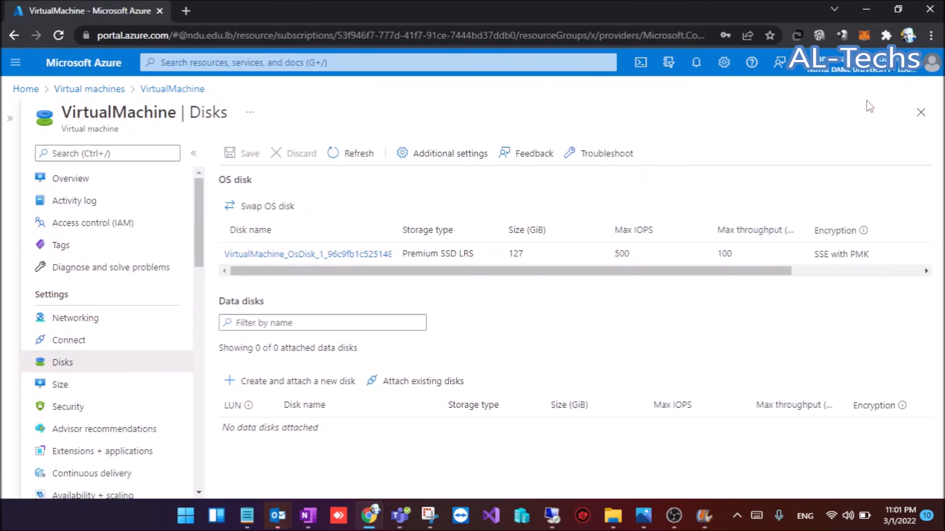
{"action": "left_click", "coordinate": [366, 156]}
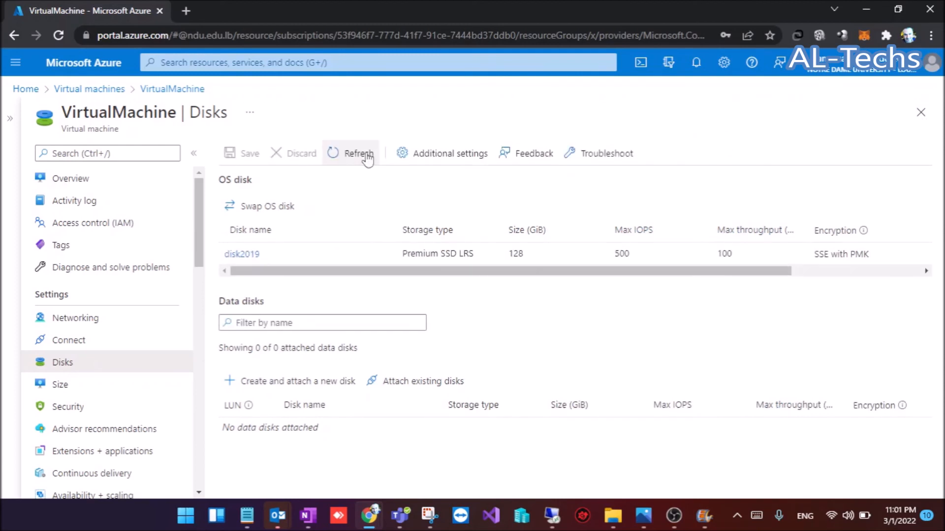
{"action": "left_click", "coordinate": [97, 177]}
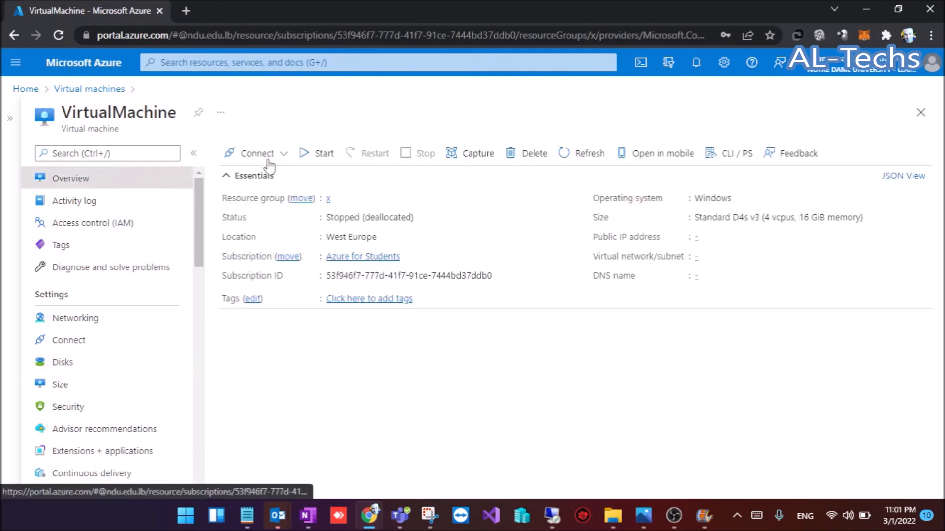
{"action": "left_click", "coordinate": [320, 163]}
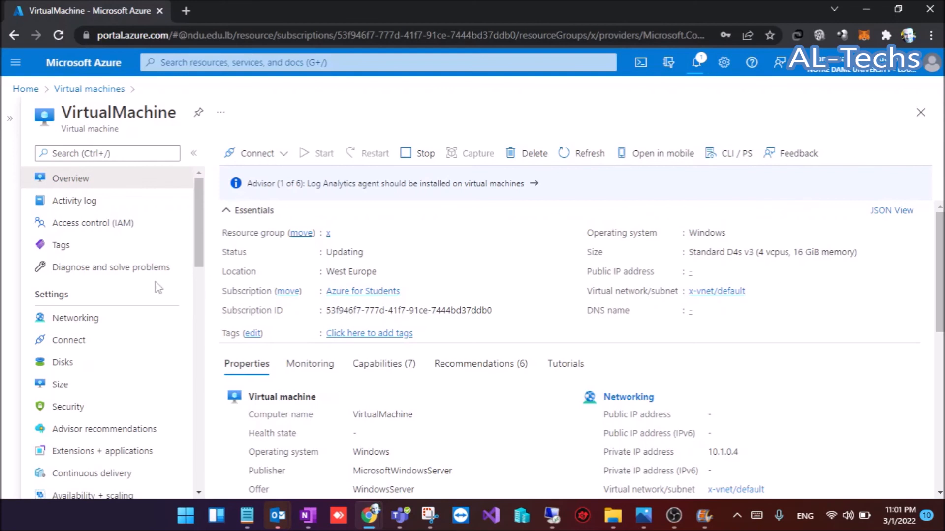
{"action": "left_click_drag", "start_coordinate": [196, 249], "coordinate": [191, 487]}
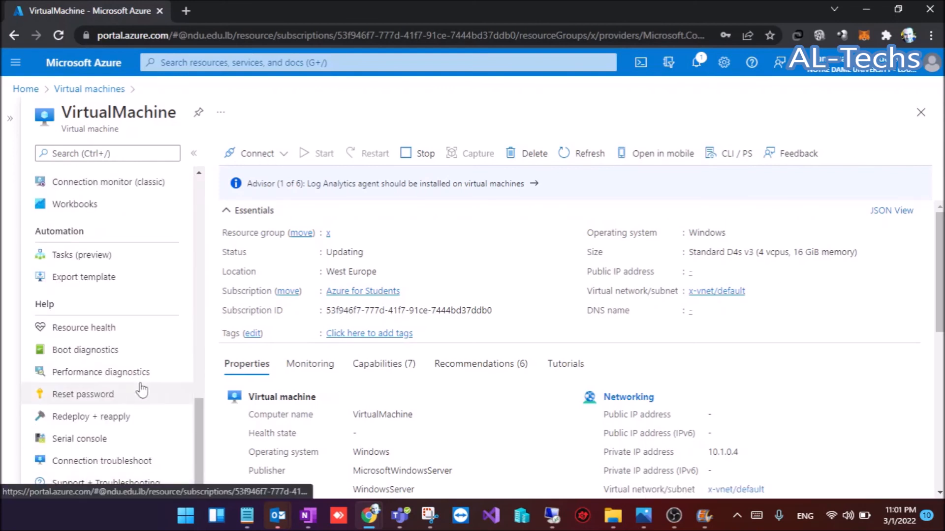
{"action": "left_click", "coordinate": [101, 352]}
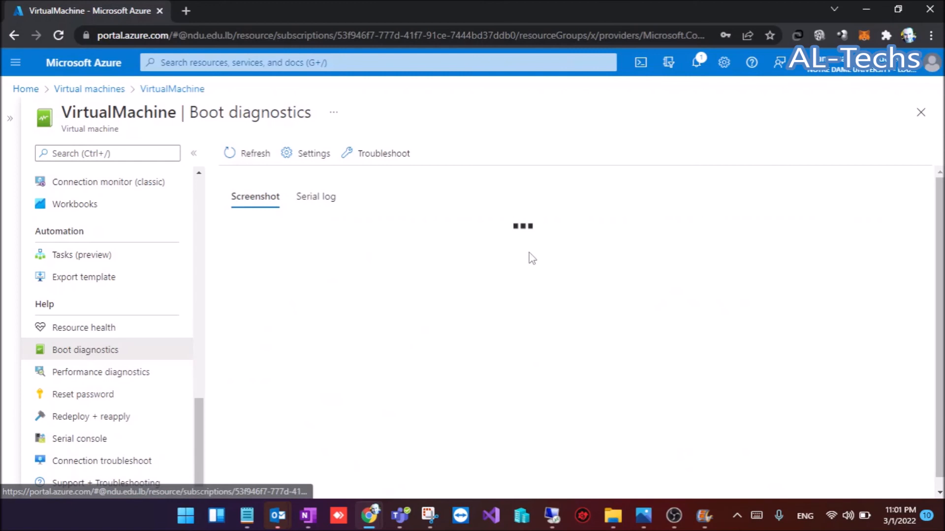
- Refresh the started VM's boot diagnostics screenshot twice
{"action": "left_click", "coordinate": [244, 156]}
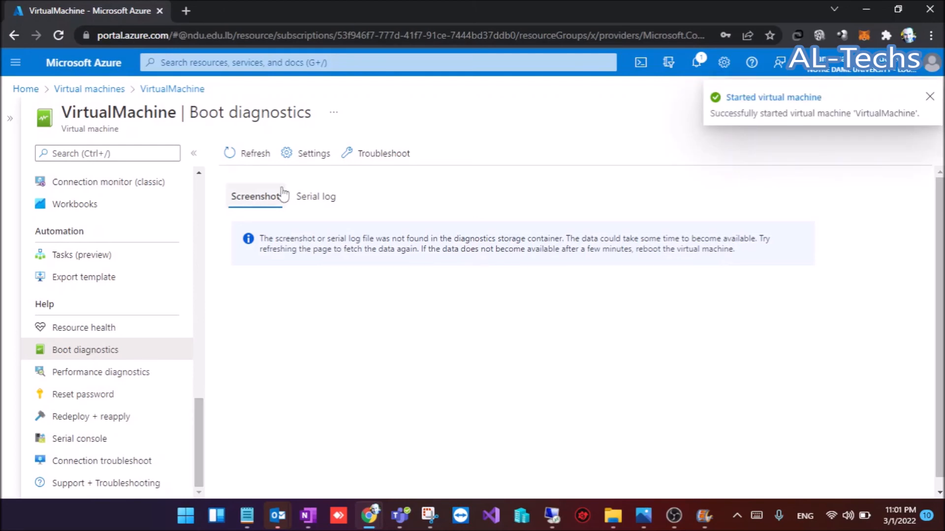
{"action": "left_click", "coordinate": [246, 154]}
{"action": "left_click_drag", "start_coordinate": [202, 391], "coordinate": [208, 181]}
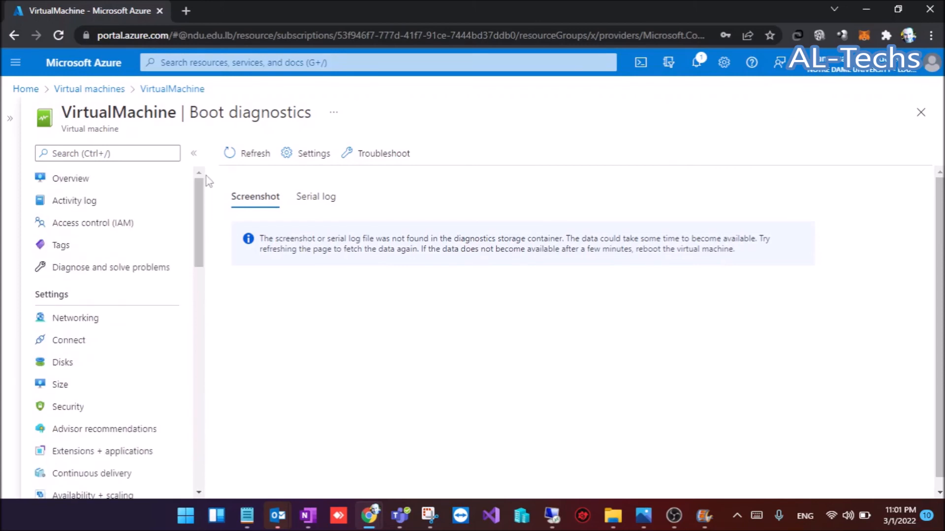
- Review the overview's Running status, Not Ready agent status and disk details
{"action": "left_click", "coordinate": [135, 177]}
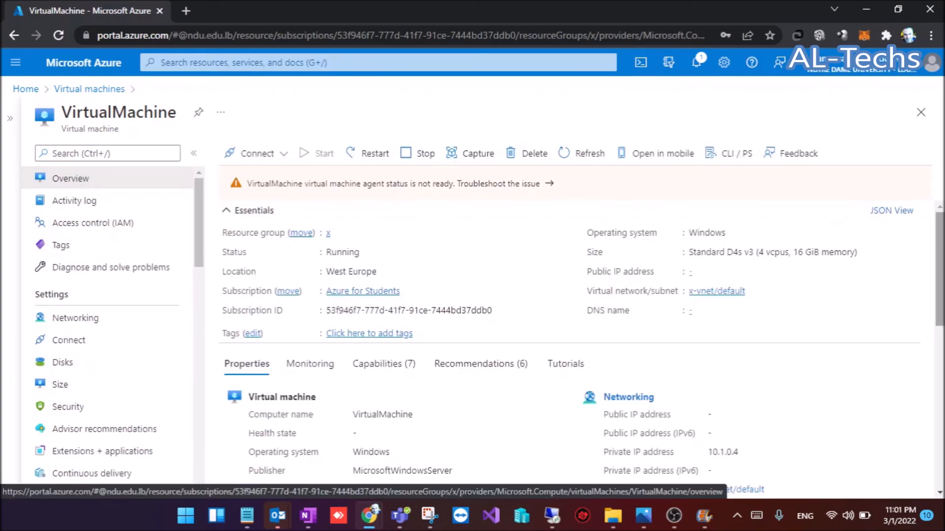
{"action": "scroll", "coordinate": [778, 222], "scroll_direction": "down", "scroll_amount": 2}
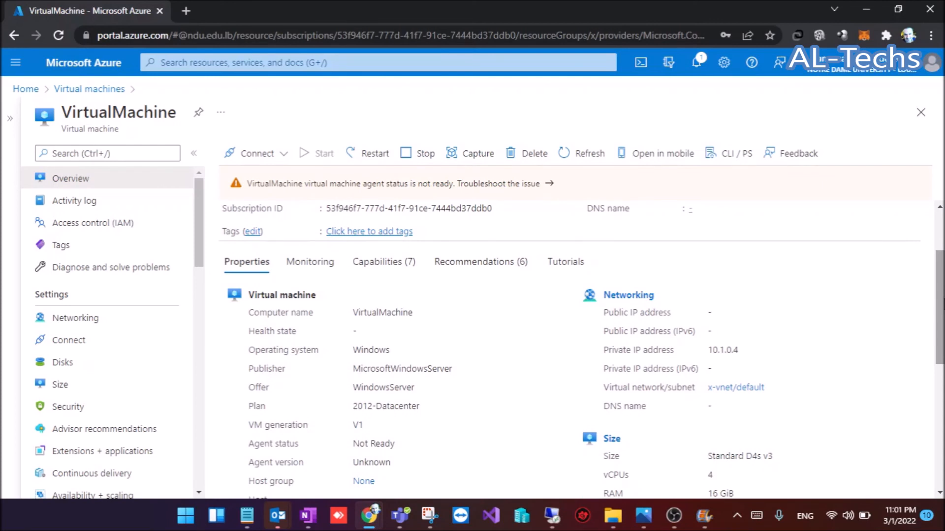
{"action": "scroll", "coordinate": [580, 344], "scroll_direction": "up", "scroll_amount": 2}
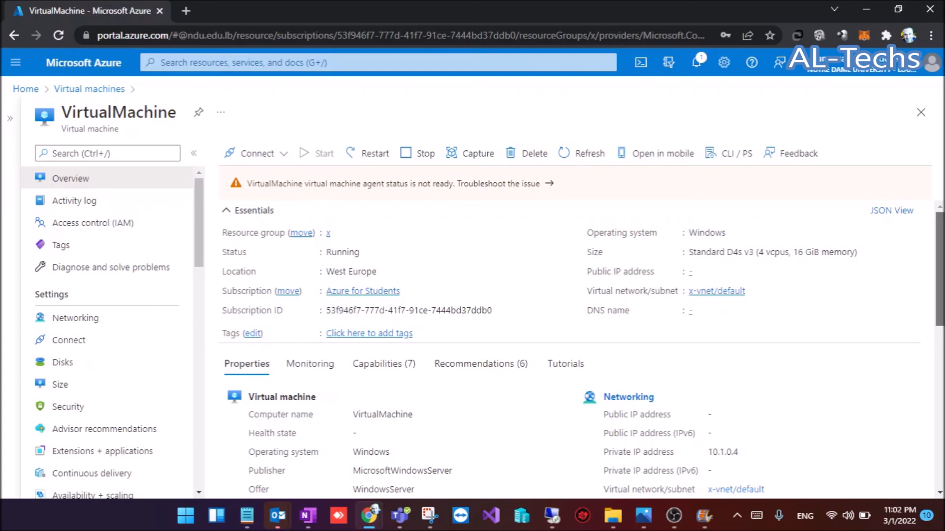
{"action": "scroll", "coordinate": [939, 266], "scroll_direction": "down", "scroll_amount": 5}
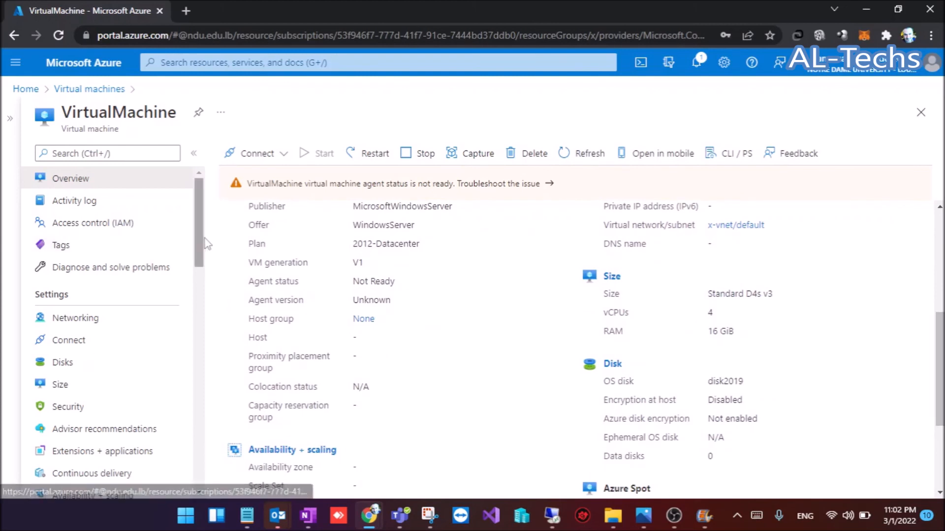
{"action": "left_click_drag", "start_coordinate": [200, 242], "coordinate": [196, 437]}
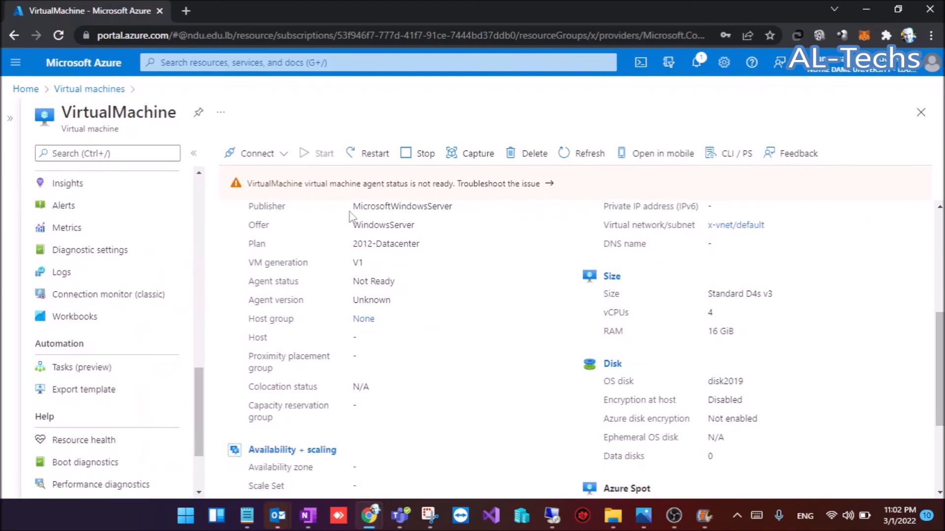
- Recheck boot diagnostics with three more refreshes, return to the overview, and bring up the jump VM session
{"action": "left_click", "coordinate": [123, 463]}
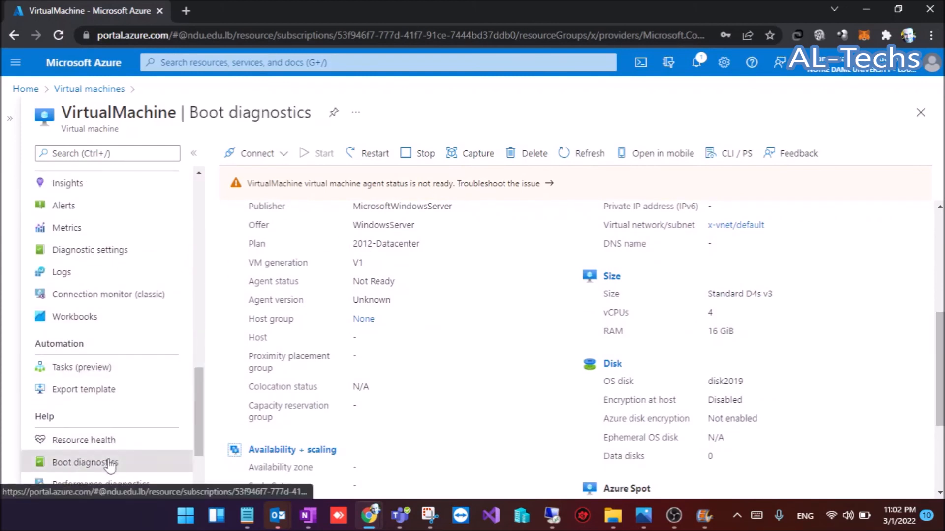
{"action": "left_click", "coordinate": [248, 165]}
{"action": "left_click", "coordinate": [253, 165]}
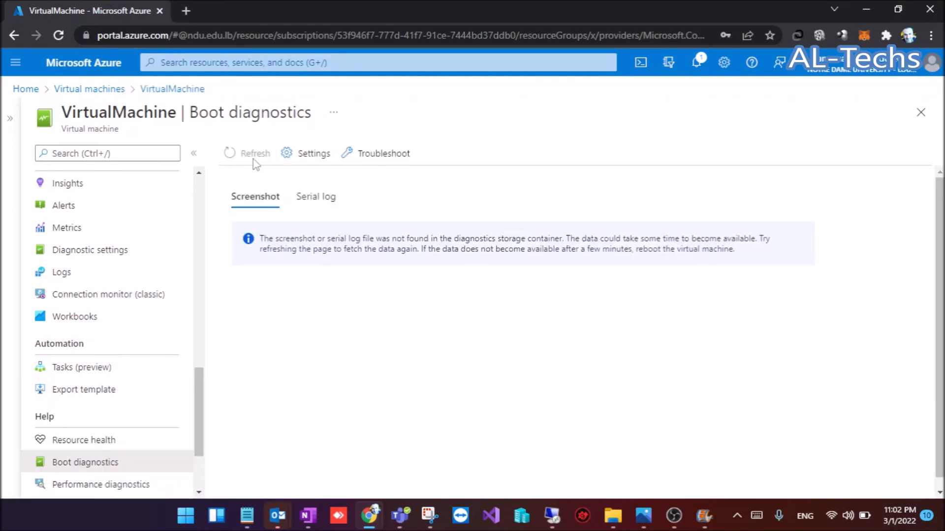
{"action": "left_click", "coordinate": [254, 166]}
{"action": "scroll", "coordinate": [203, 201], "scroll_direction": "up", "scroll_amount": 8}
{"action": "scroll", "coordinate": [172, 197], "scroll_direction": "up", "scroll_amount": 5}
{"action": "left_click", "coordinate": [129, 186]}
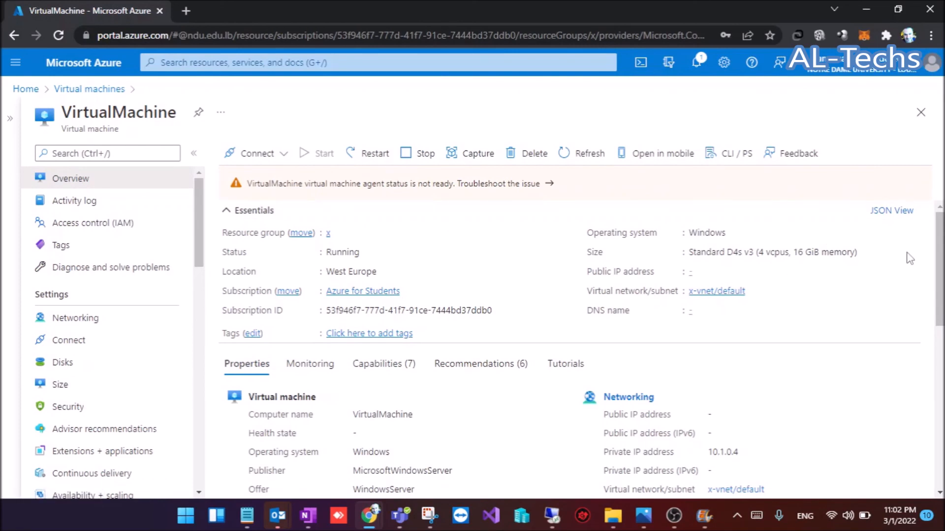
{"action": "left_click_drag", "start_coordinate": [937, 260], "coordinate": [940, 284]}
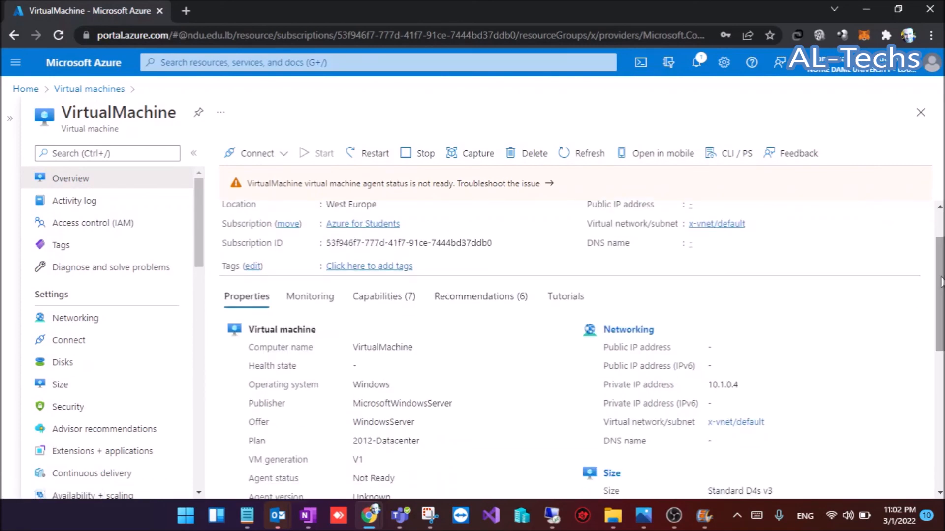
{"action": "left_click", "coordinate": [552, 516]}
- Open Command Prompt on the jump VM's desktop via the cmd search
{"action": "left_click", "coordinate": [869, 10]}
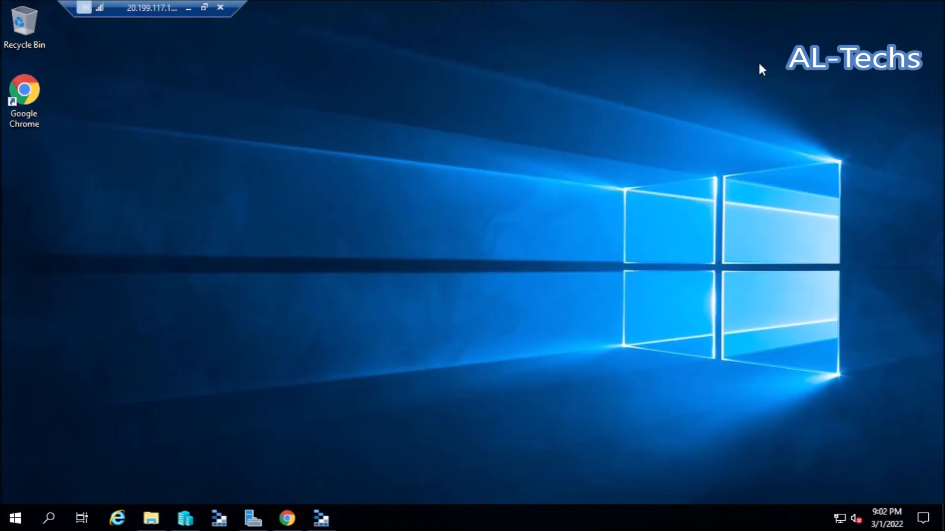
{"action": "left_click", "coordinate": [15, 519]}
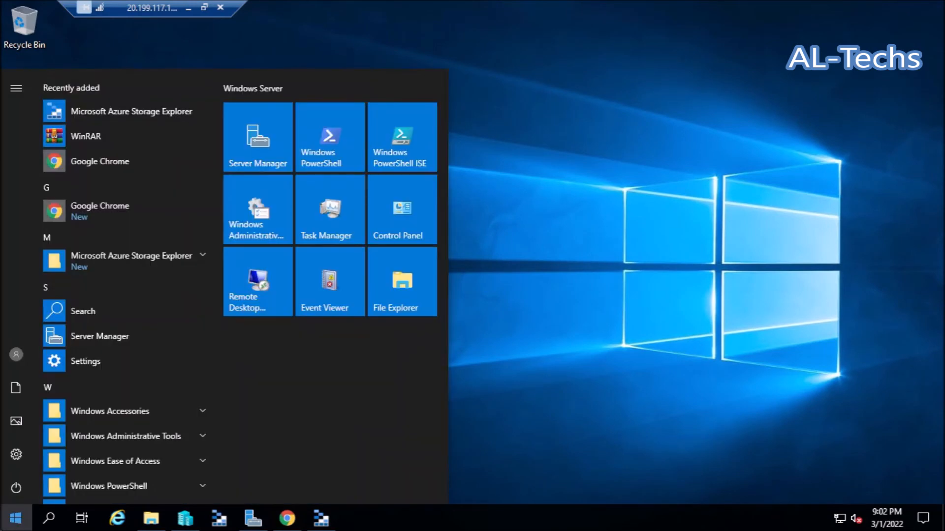
{"action": "type", "text": "cmd"}
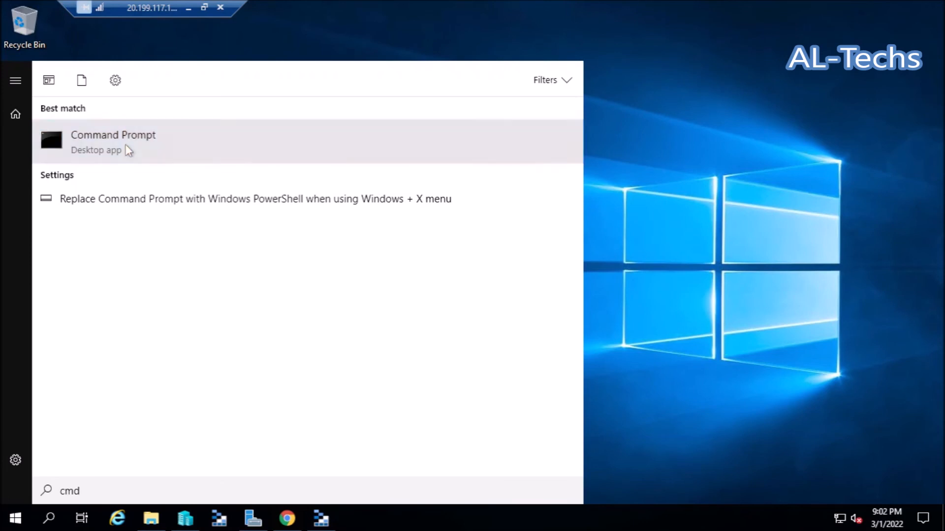
{"action": "left_click", "coordinate": [125, 143]}
- Run 'ping 10.1.0.4 -t' for steady ~11 ms replies, then minimize the remote session
{"action": "type", "text": "pin"}
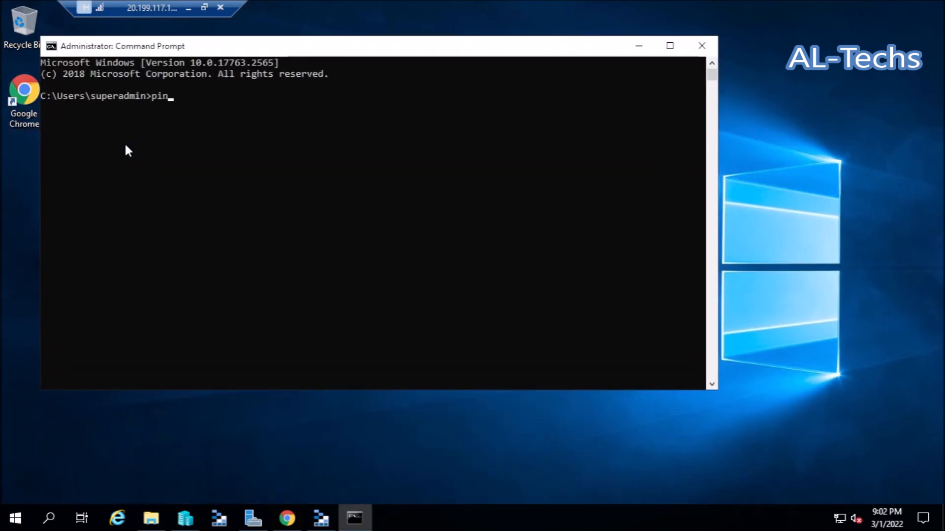
{"action": "type", "text": "g"}
{"action": "key", "text": "BackSpace"}
{"action": "type", "text": "10.1.04"}
{"action": "key", "text": "BackSpace"}
{"action": "type", "text": ".4 -t"}
{"action": "key", "text": "Return"}
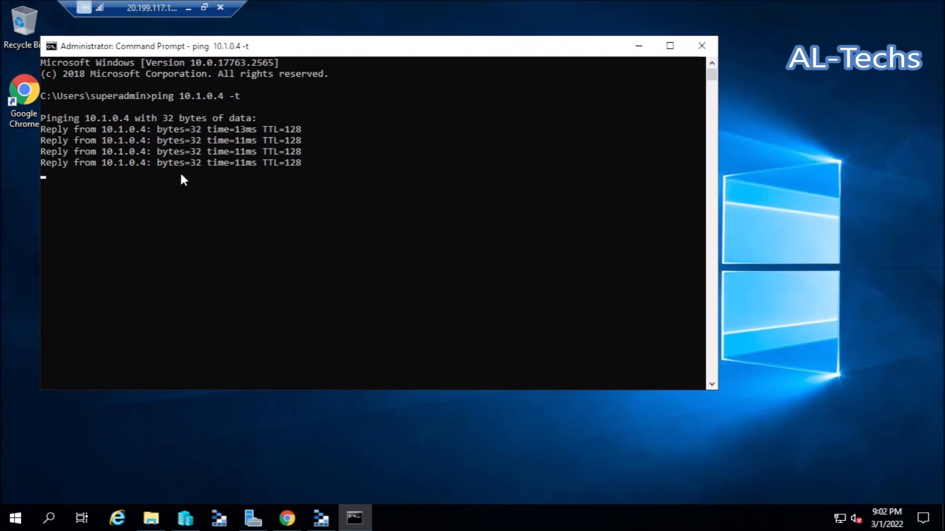
{"action": "left_click", "coordinate": [189, 7]}
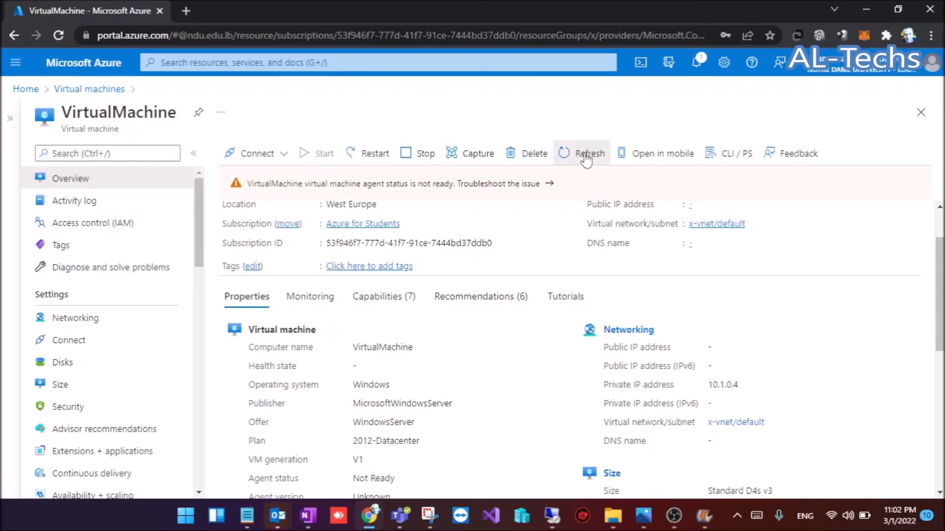
{"action": "left_click_drag", "start_coordinate": [198, 224], "coordinate": [199, 427]}
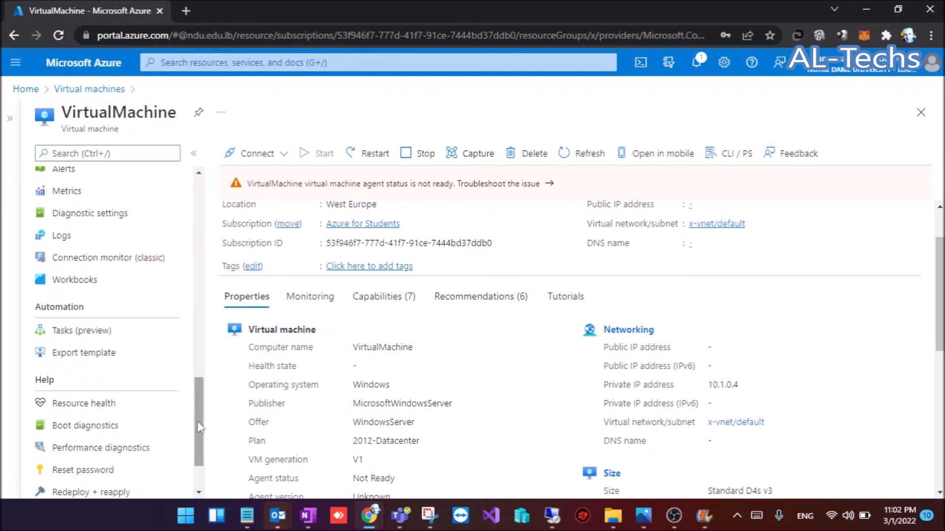
{"action": "left_click", "coordinate": [118, 425]}
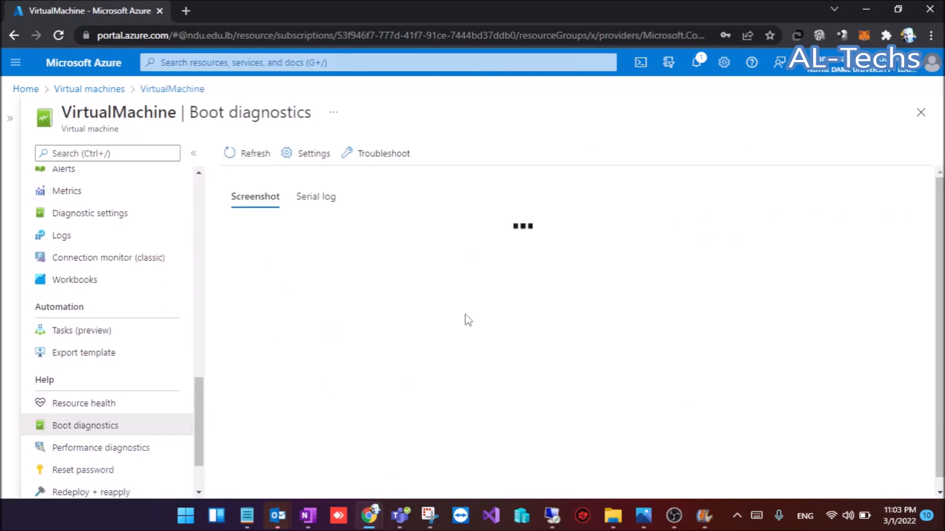
{"action": "left_click_drag", "start_coordinate": [941, 242], "coordinate": [942, 301]}
{"action": "left_click", "coordinate": [231, 150]}
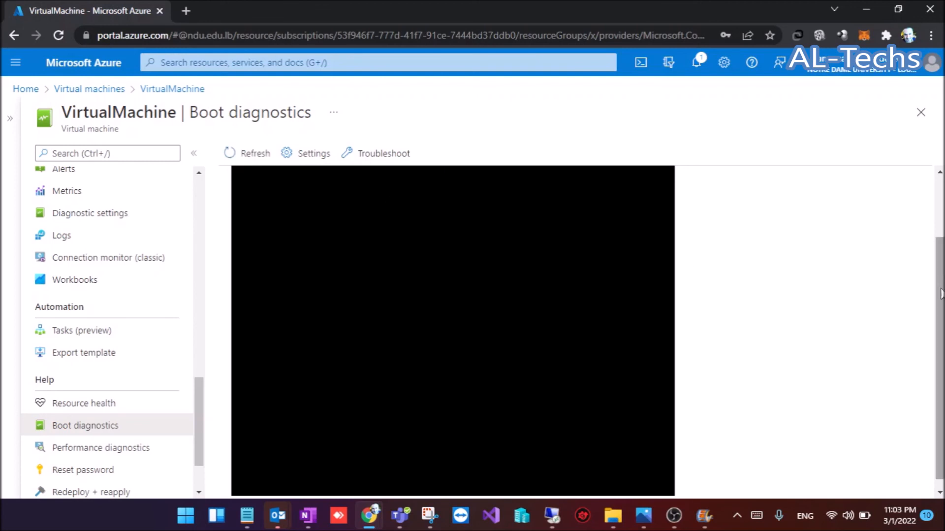
{"action": "scroll", "coordinate": [203, 200], "scroll_direction": "up", "scroll_amount": 1}
{"action": "scroll", "coordinate": [205, 206], "scroll_direction": "up", "scroll_amount": 10}
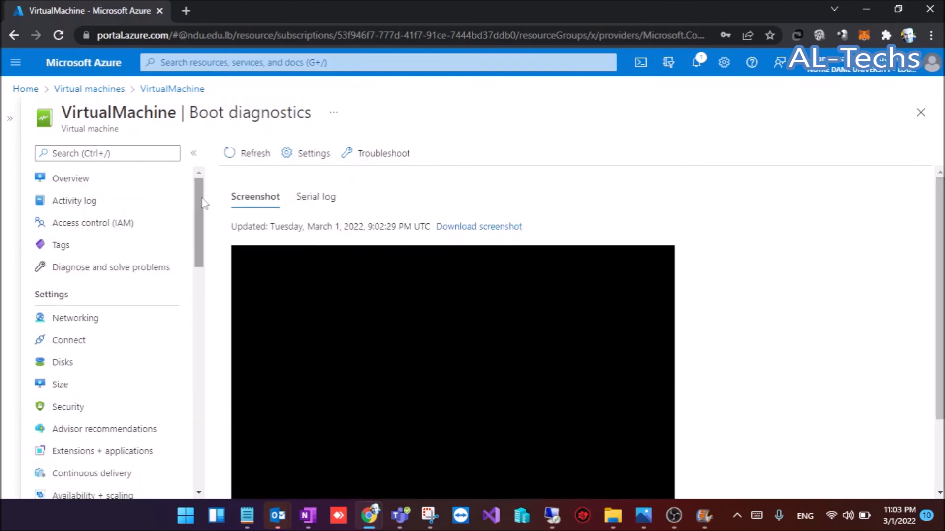
{"action": "left_click", "coordinate": [112, 181]}
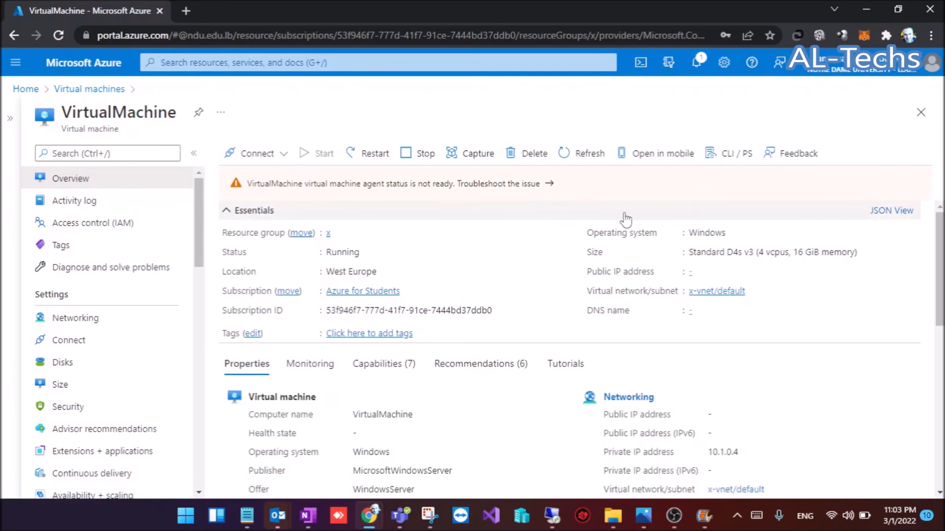
{"action": "mouse_move", "coordinate": [939, 241]}
{"action": "left_mouse_down"}
{"action": "mouse_move", "coordinate": [940, 298]}
{"action": "mouse_move", "coordinate": [929, 242]}
{"action": "left_mouse_up"}
- On the jump VM, launch the Remote Desktop client with mstsc from the Run box
{"action": "left_click", "coordinate": [551, 519]}
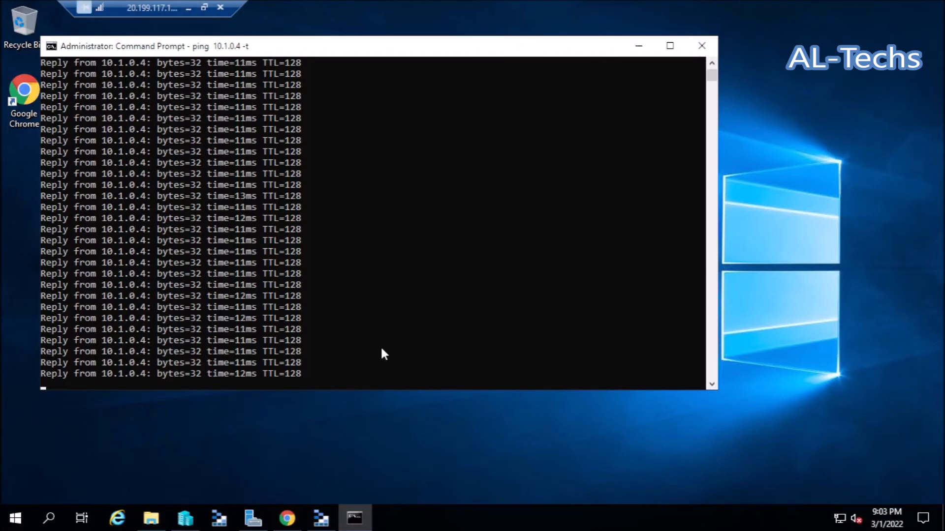
{"action": "right_click", "coordinate": [24, 515]}
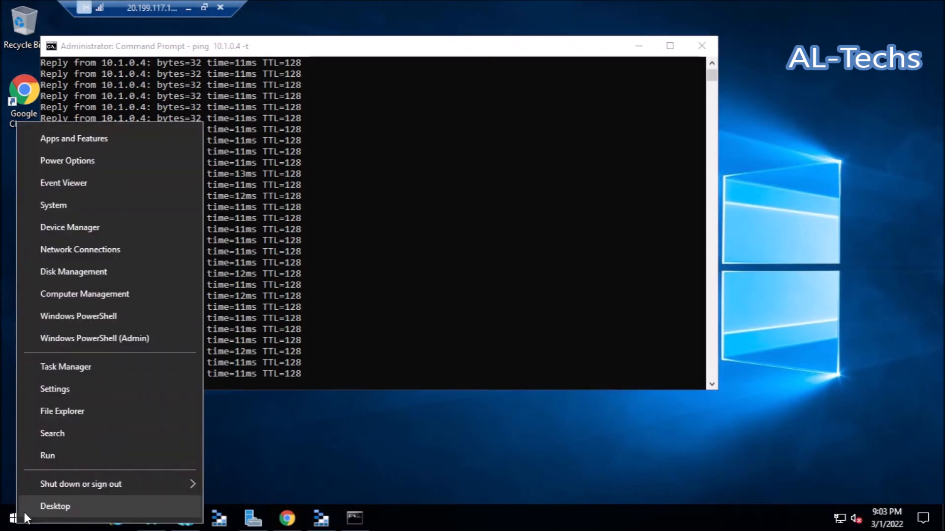
{"action": "left_click", "coordinate": [70, 455]}
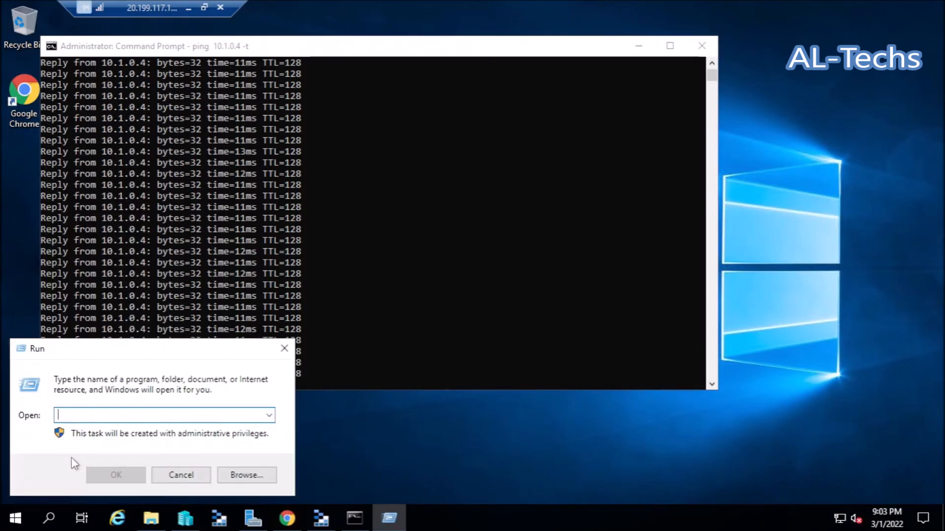
{"action": "type", "text": "mstsc"}
{"action": "key", "text": "Return"}
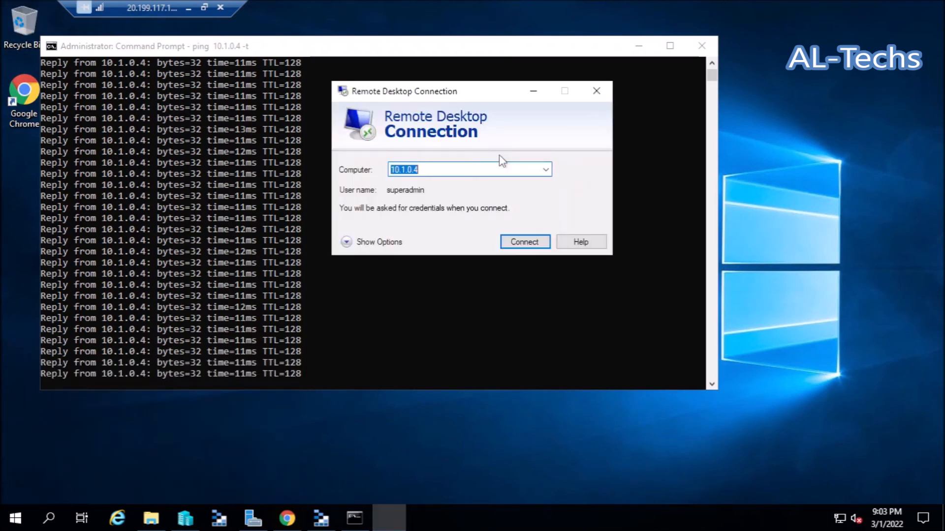
- Connect to 10.1.0.4 with the account password, accept the certificate warning, then minimize the session
{"action": "left_click", "coordinate": [524, 241]}
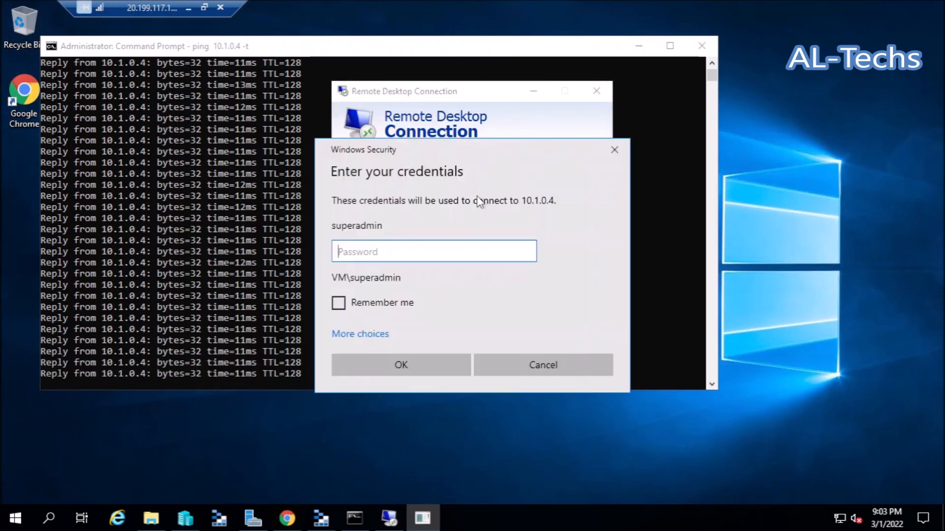
{"action": "type", "text": "*******"}
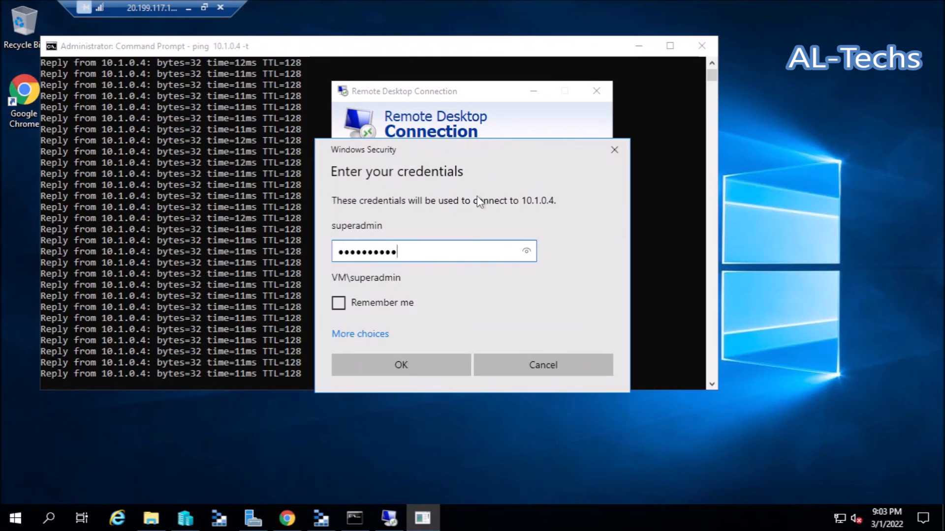
{"action": "type", "text": "***"}
{"action": "key", "text": "Return"}
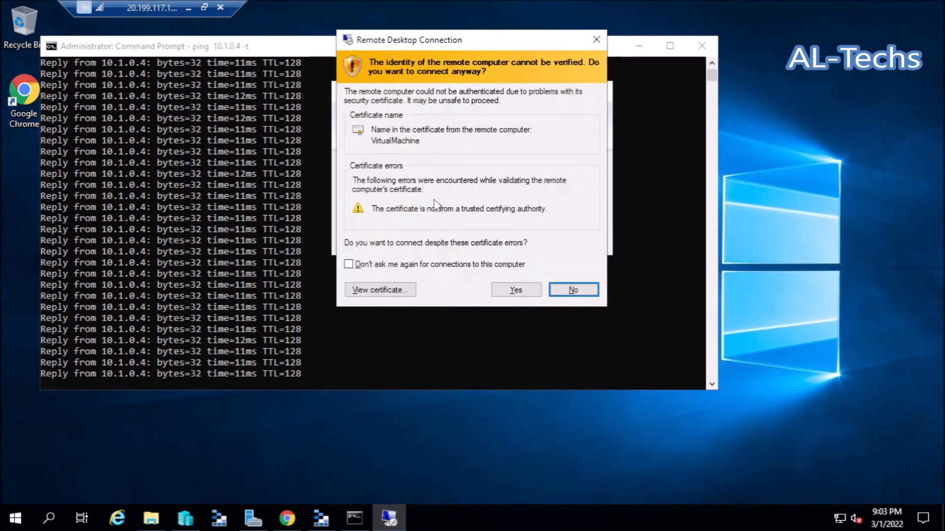
{"action": "left_click", "coordinate": [514, 288]}
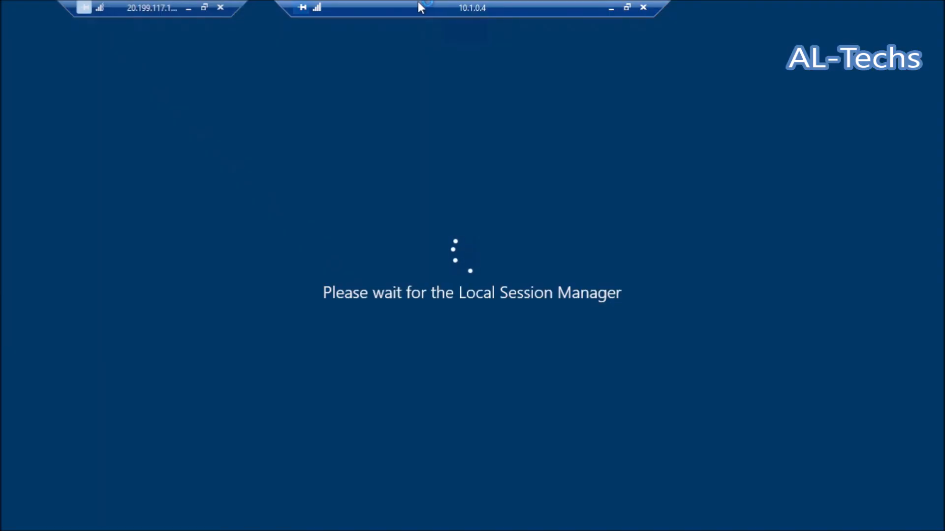
{"action": "left_click_drag", "start_coordinate": [419, 6], "coordinate": [494, 9]}
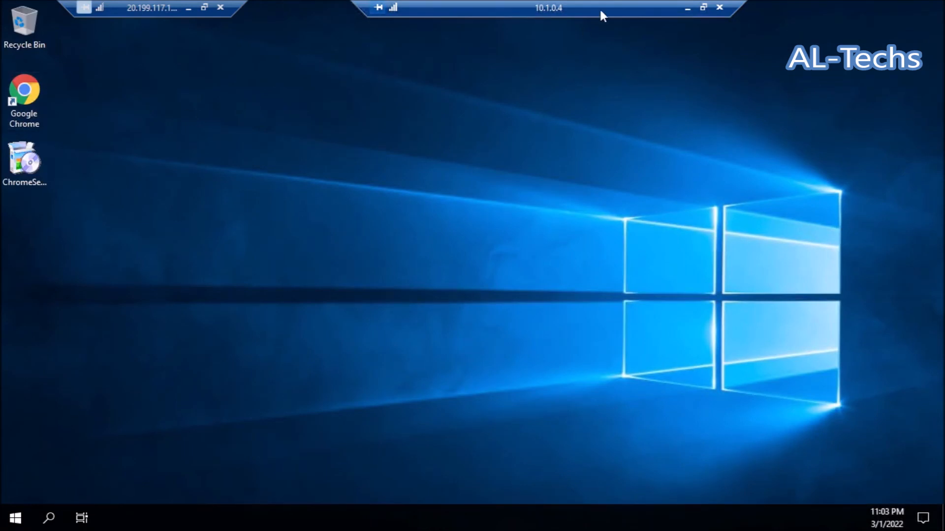
{"action": "left_click", "coordinate": [684, 10]}
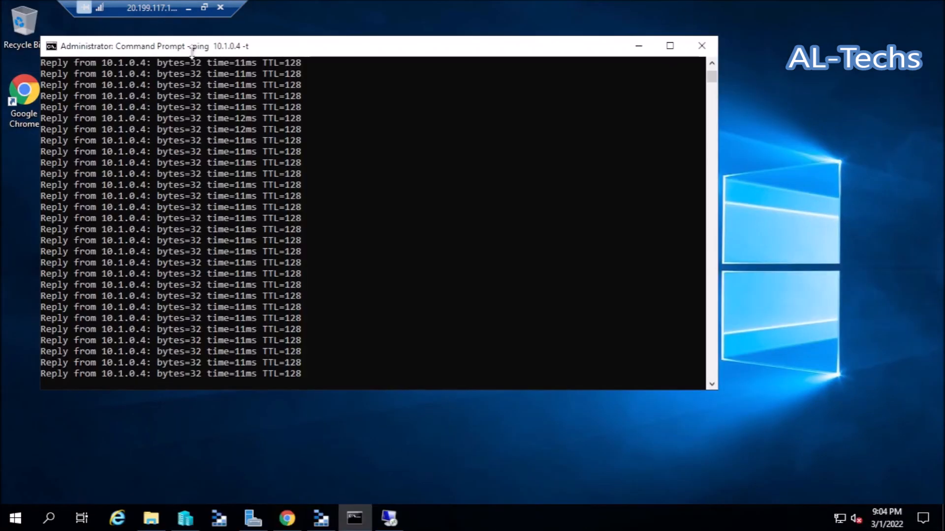
- Verify the overview shows Windows Server 2019 Datacenter with agent Ready, then view the lock-screen boot screenshot
{"action": "left_click", "coordinate": [183, 9]}
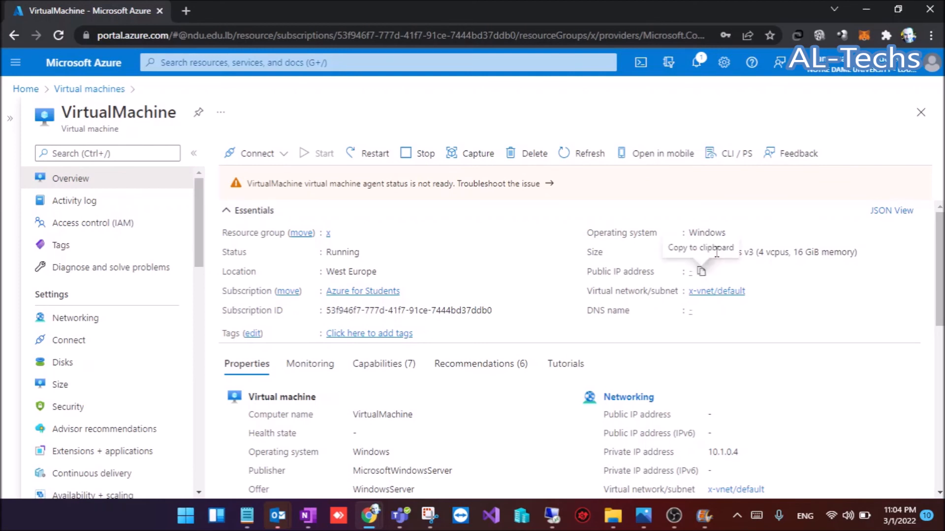
{"action": "left_click", "coordinate": [587, 157]}
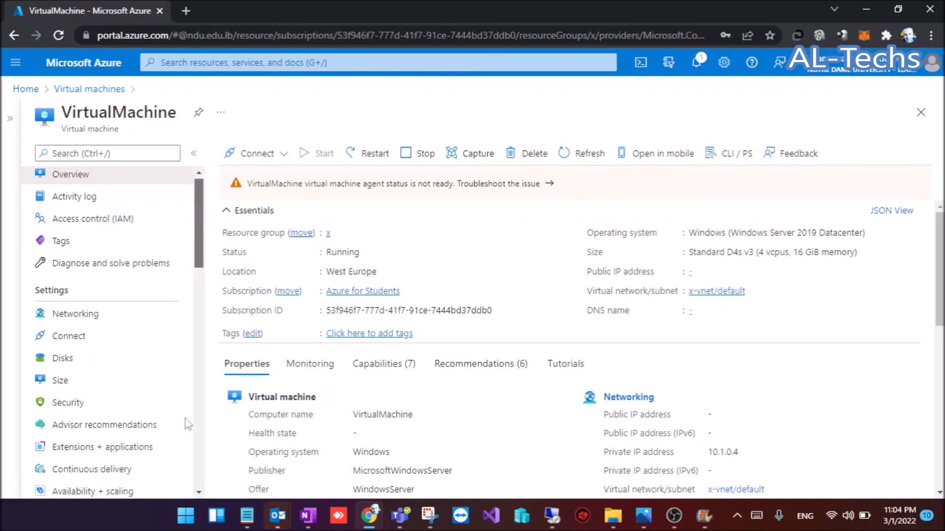
{"action": "scroll", "coordinate": [187, 424], "scroll_direction": "down", "scroll_amount": 10}
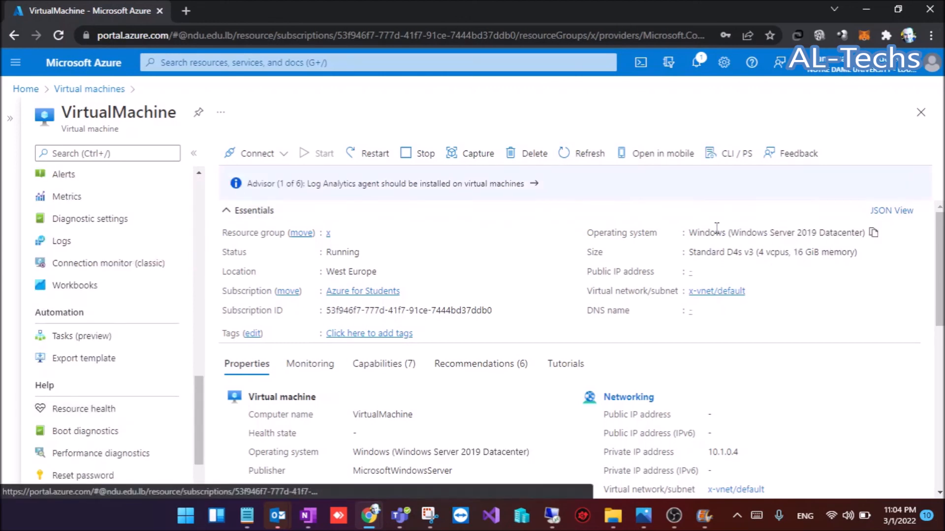
{"action": "left_click_drag", "start_coordinate": [736, 231], "coordinate": [865, 232]}
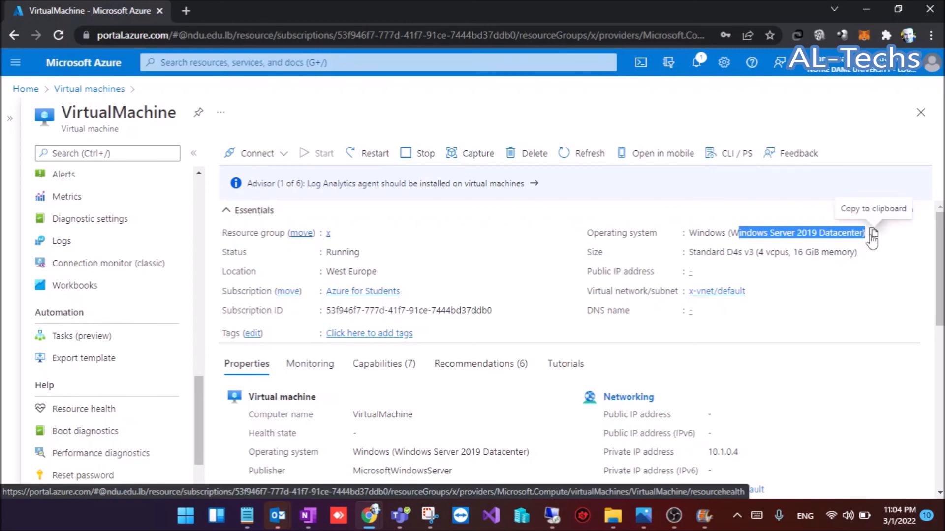
{"action": "scroll", "coordinate": [580, 345], "scroll_direction": "down", "scroll_amount": 1}
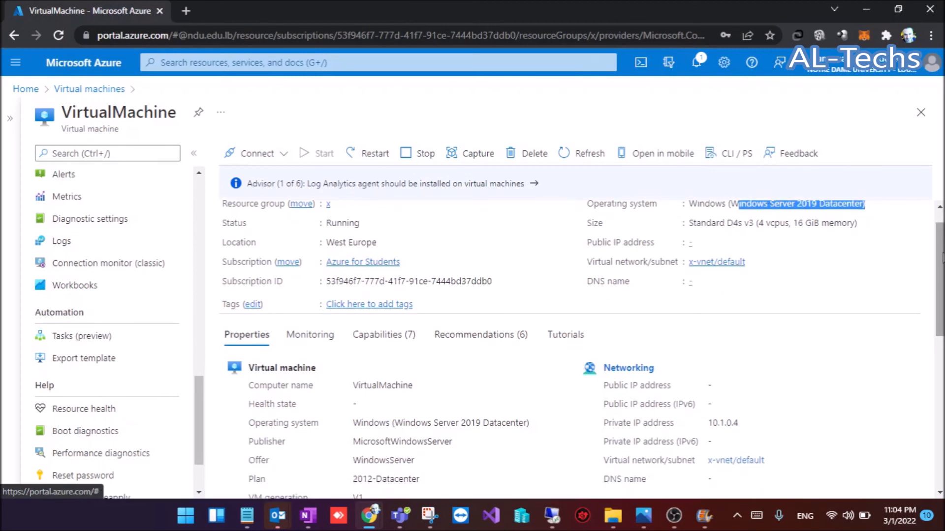
{"action": "scroll", "coordinate": [363, 250], "scroll_direction": "down", "scroll_amount": 4}
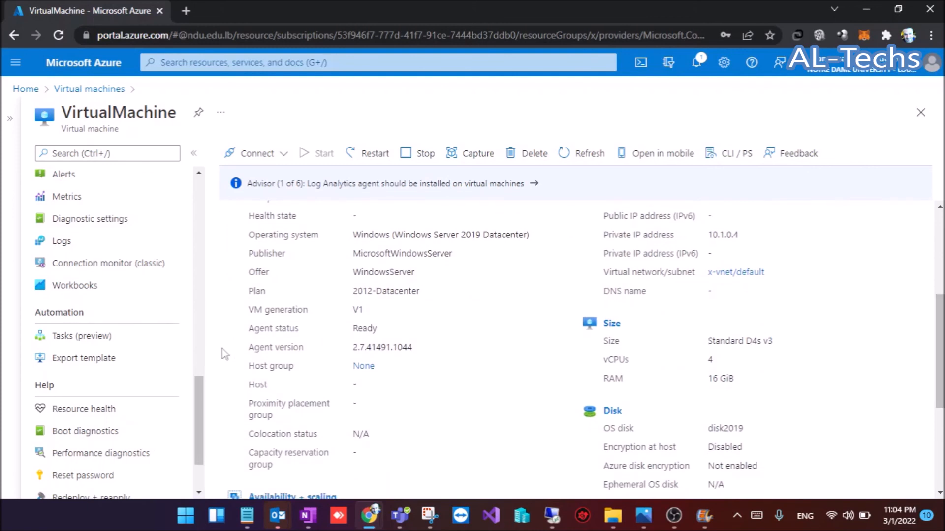
{"action": "scroll", "coordinate": [109, 404], "scroll_direction": "down", "scroll_amount": 2}
{"action": "left_click", "coordinate": [112, 351]}
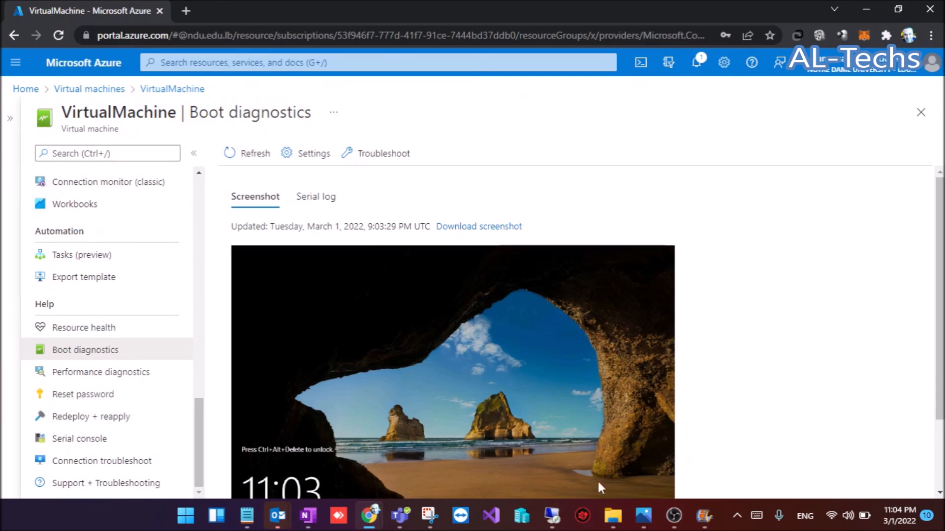
- Close the ping window and dismiss the Windows Admin Center tip with 'Don't show this message again' ticked
{"action": "left_click", "coordinate": [553, 516]}
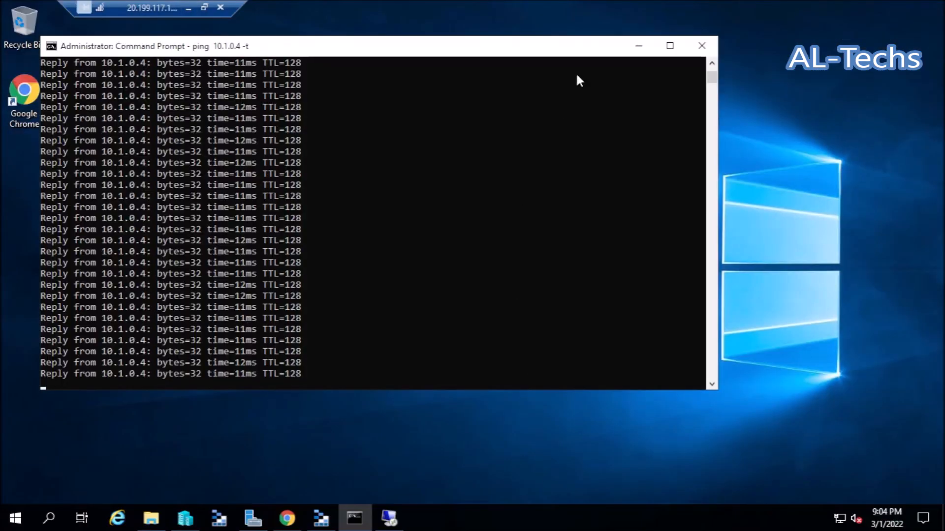
{"action": "left_click", "coordinate": [699, 44]}
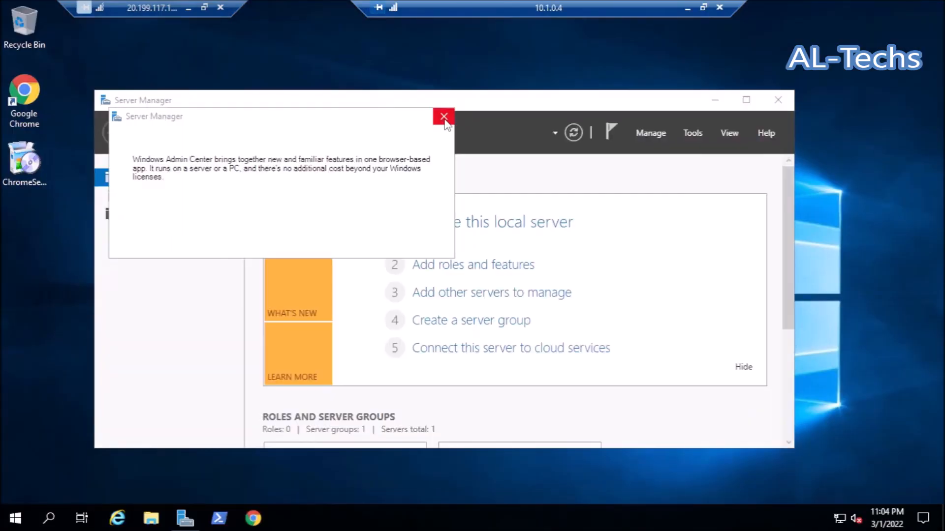
{"action": "left_click", "coordinate": [222, 243]}
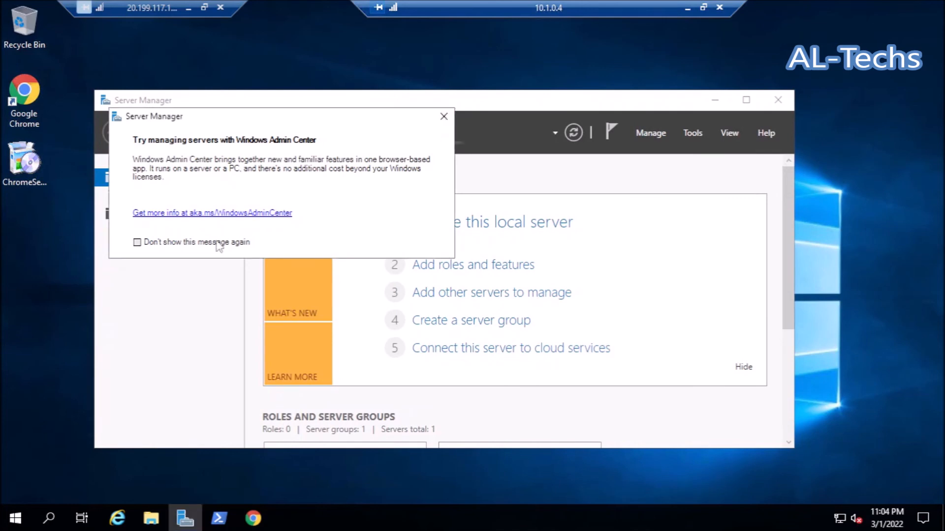
{"action": "left_click", "coordinate": [444, 116]}
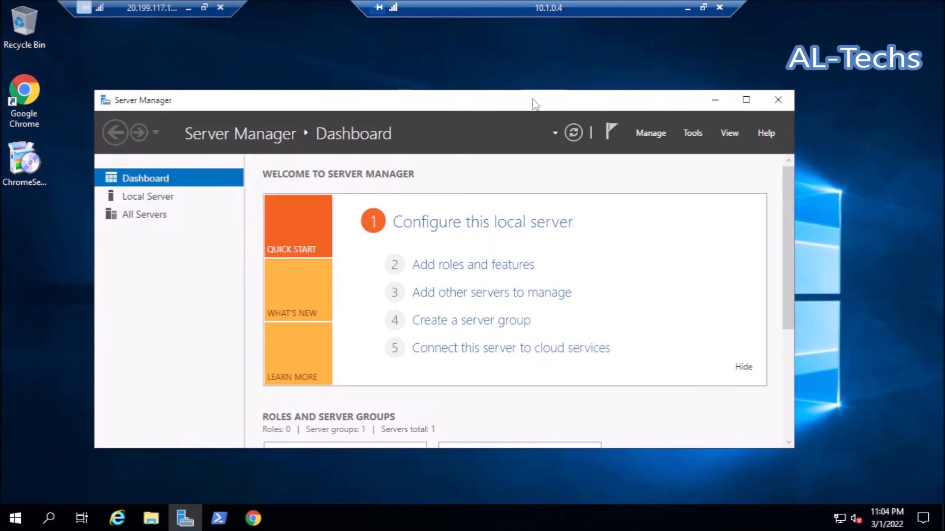